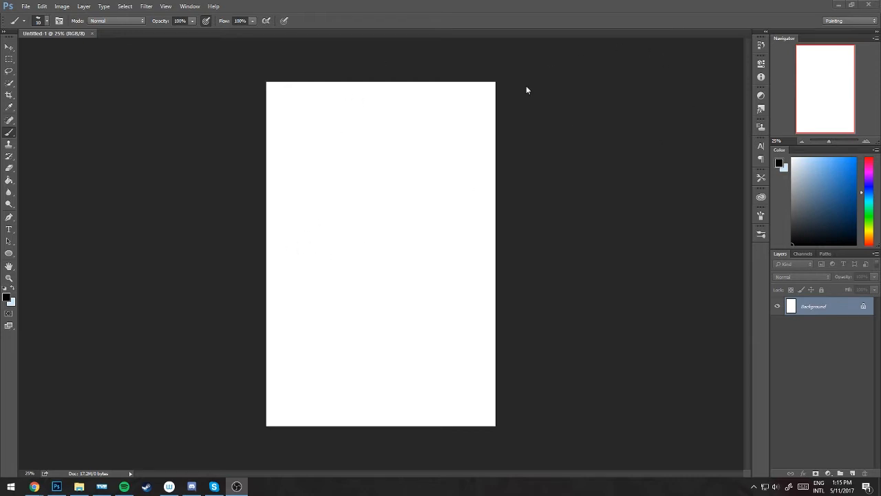
Add a new layer above the background and sketch a rough circle for the head in the page's upper half
left_click(830, 334)
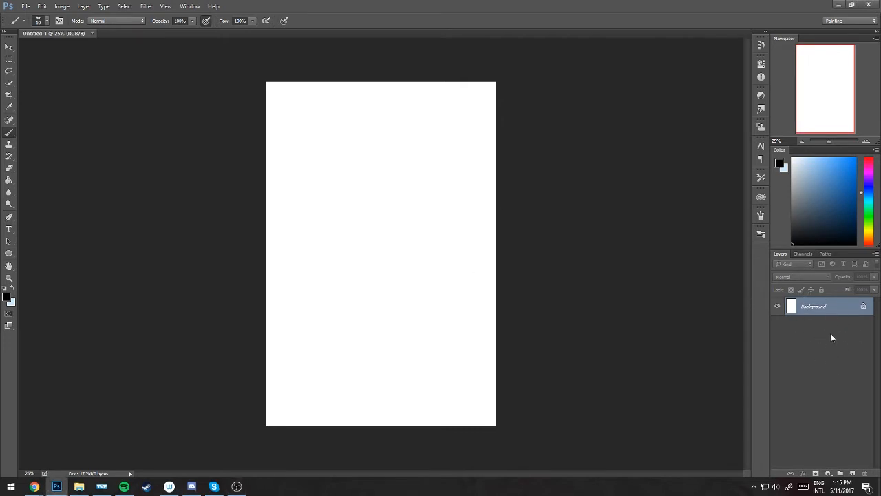
left_click(852, 473)
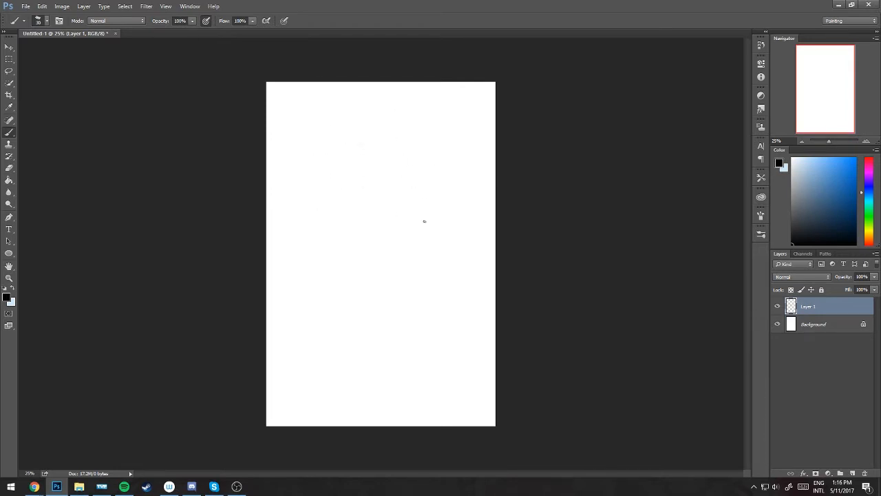
left_click_drag(368, 131, 385, 125)
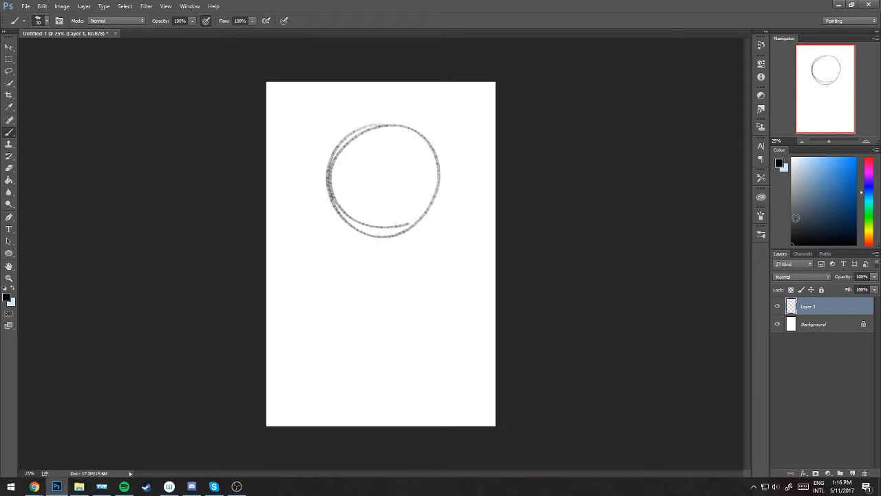
Choose the solid-stroke brush preset with sample size 63 for sketching
left_click(761, 234)
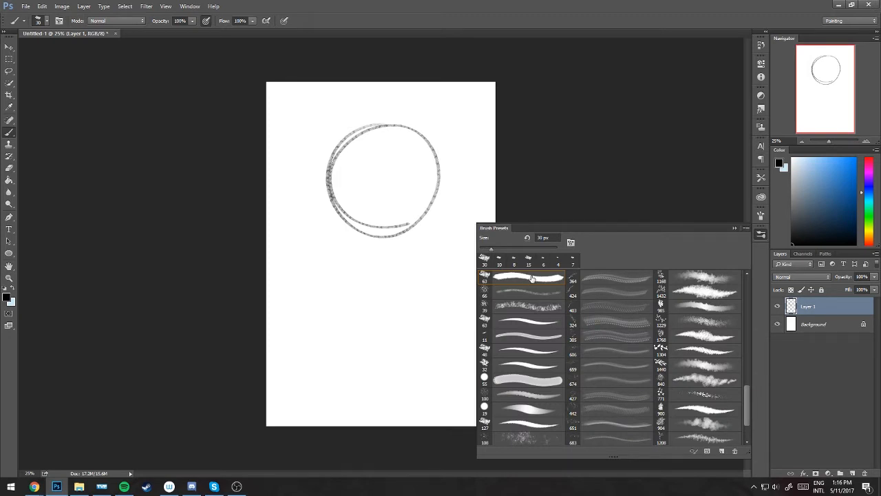
scroll(749, 394, "up", 2)
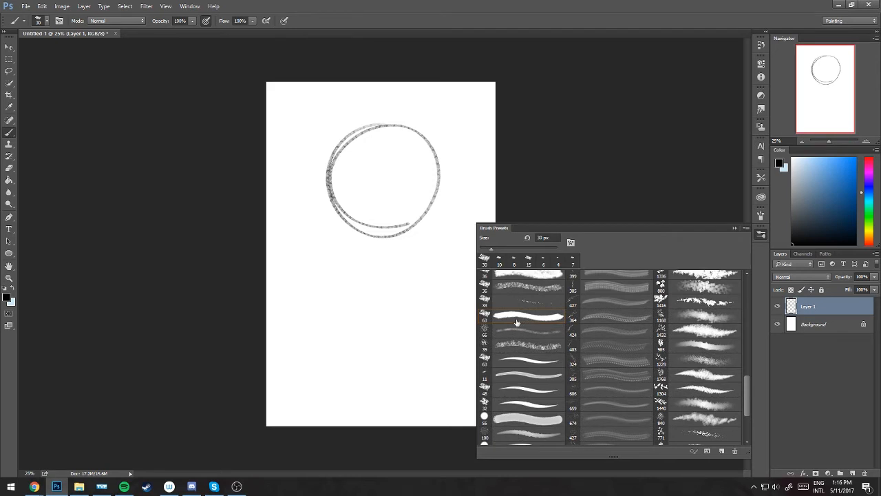
left_click(517, 321)
left_click(734, 228)
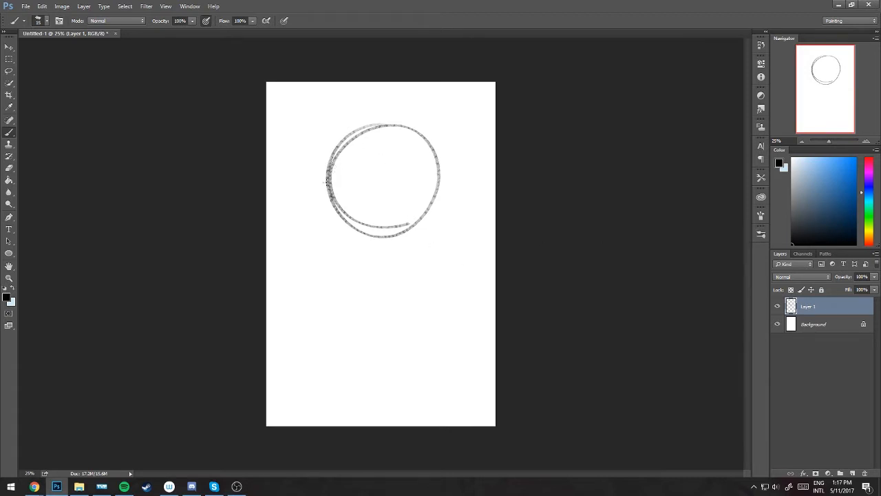
Sketch the far side of the face tapering to a pointed chin and the jawline rising below the head circle
left_click_drag(338, 147, 327, 194)
left_click_drag(332, 150, 333, 217)
key("ctrl+z")
left_click_drag(329, 165, 341, 255)
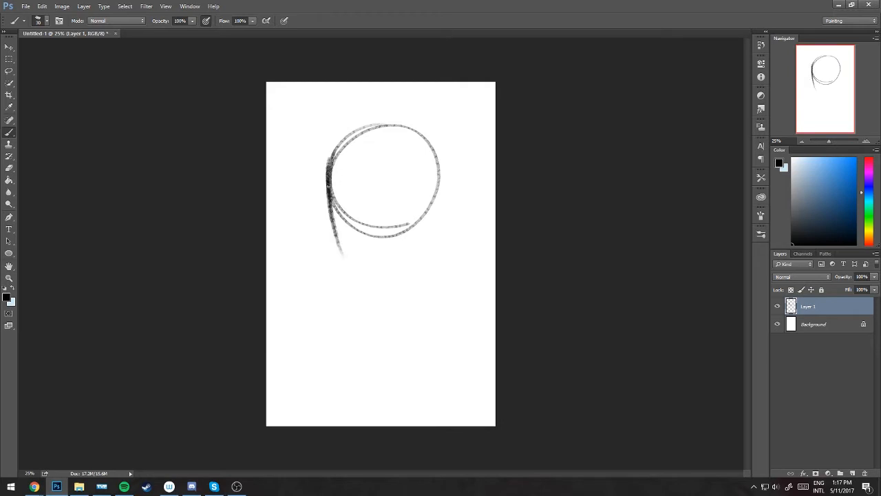
left_click_drag(328, 192, 350, 269)
left_click_drag(333, 231, 360, 279)
left_click_drag(359, 278, 434, 235)
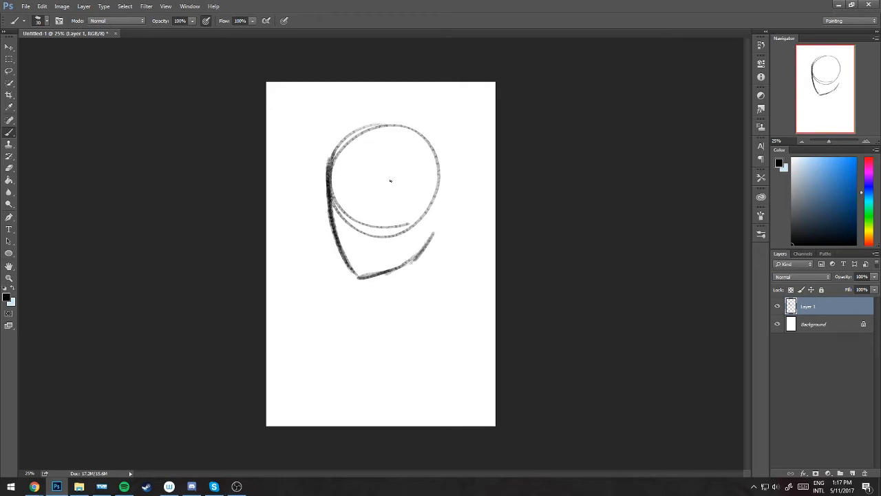
Sketch the eye line, vertical face guideline and ear circle, and build out the back and top of the skull
left_click_drag(334, 205, 414, 215)
mouse_move(434, 247)
left_mouse_down()
mouse_move(451, 214)
mouse_move(429, 248)
left_mouse_up()
left_click_drag(375, 129, 359, 203)
key("ctrl+z")
left_click_drag(364, 145, 362, 267)
mouse_move(329, 159)
left_mouse_down()
mouse_move(358, 274)
mouse_move(447, 176)
left_mouse_up()
left_click_drag(405, 126, 449, 206)
mouse_move(412, 124)
left_mouse_down()
mouse_move(350, 137)
mouse_move(328, 164)
left_mouse_up()
Sketch loose lines below the head for the neck, shoulders, arms and torso
left_click_drag(365, 278, 371, 295)
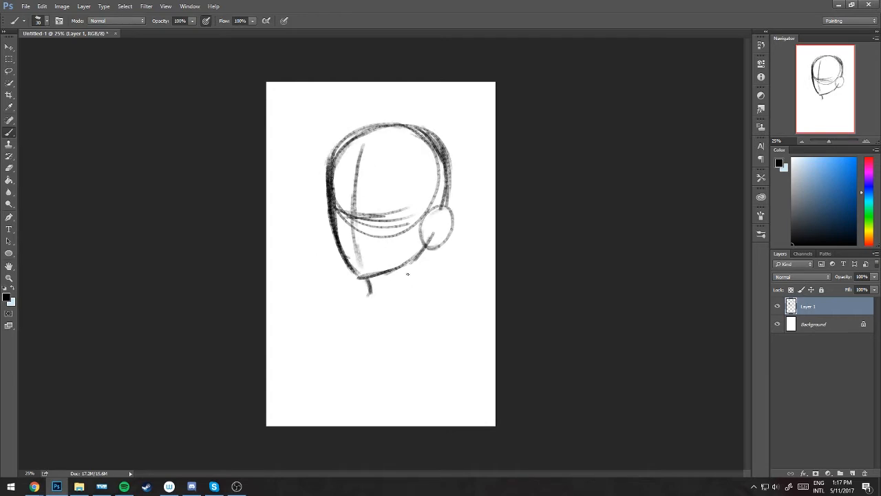
mouse_move(414, 259)
left_mouse_down()
mouse_move(452, 300)
mouse_move(455, 335)
left_mouse_up()
left_click_drag(358, 274, 320, 305)
left_click_drag(441, 319, 463, 356)
left_click_drag(423, 323, 414, 339)
left_click_drag(340, 308, 315, 350)
left_click_drag(316, 352, 325, 373)
left_click_drag(357, 351, 363, 403)
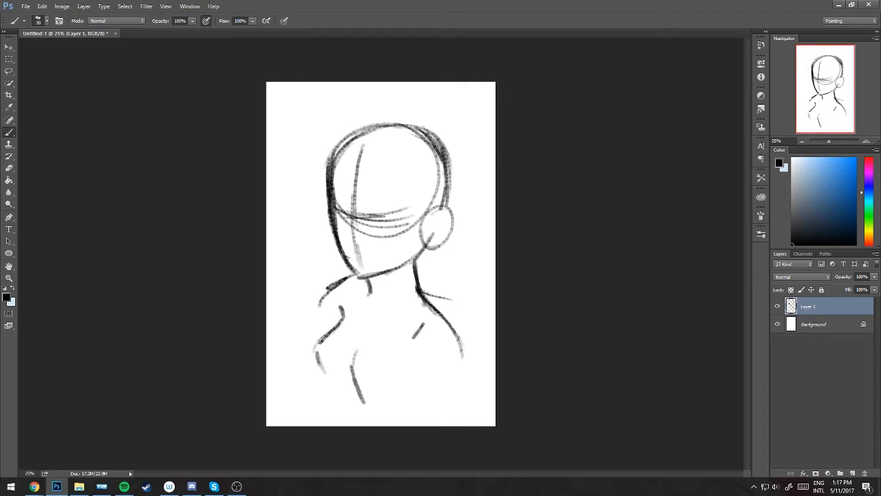
Reinforce the eye line, jaw and neck, and rough in the far ear
left_click_drag(333, 206, 385, 218)
left_click_drag(331, 208, 333, 233)
left_click_drag(427, 249, 377, 275)
left_click_drag(415, 260, 421, 297)
left_click_drag(423, 309, 432, 320)
Rough in the nose, both eyes, the mouth and the eyebrows along the face guidelines, with darker strokes for the eyes
mouse_move(344, 202)
left_mouse_down()
mouse_move(347, 239)
mouse_move(357, 246)
left_mouse_up()
left_click_drag(369, 215, 395, 220)
key("ctrl+z")
key("bracketright")
left_click_drag(383, 218, 385, 235)
mouse_move(332, 197)
left_mouse_down()
mouse_move(346, 208)
mouse_move(344, 224)
left_mouse_up()
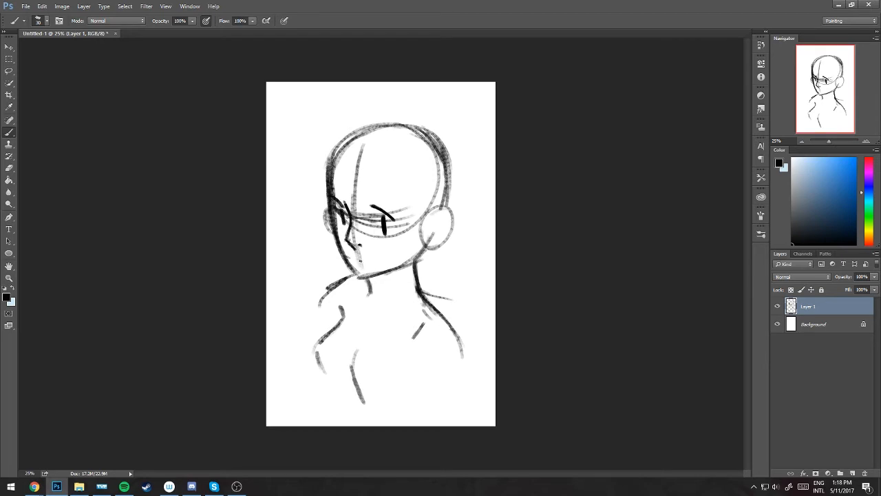
left_click_drag(358, 262, 378, 259)
left_click_drag(369, 198, 382, 203)
left_click_drag(389, 191, 371, 183)
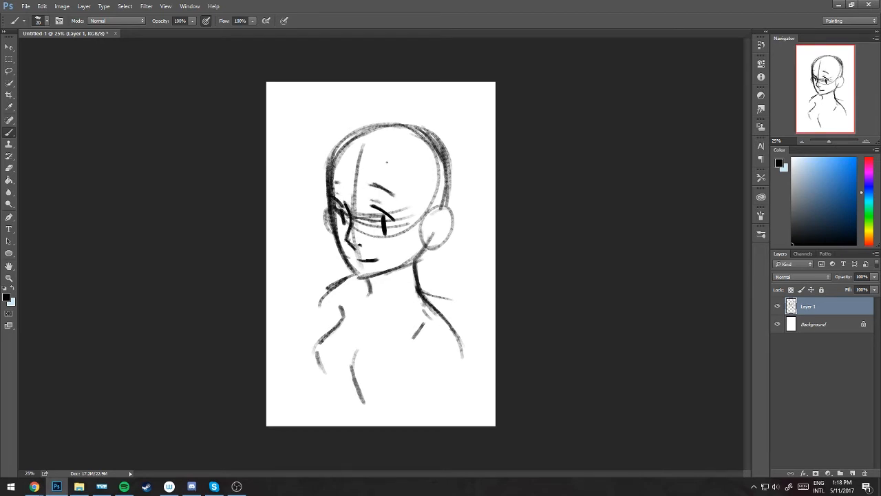
Sketch curved bangs over the forehead, a side lock in front of the ear, and the ear's outline and inner fold
left_click_drag(411, 154, 400, 187)
mouse_move(370, 146)
left_mouse_down()
mouse_move(358, 188)
mouse_move(401, 196)
left_mouse_up()
mouse_move(358, 141)
left_mouse_down()
mouse_move(338, 181)
mouse_move(315, 189)
mouse_move(352, 182)
left_mouse_up()
left_click_drag(452, 208, 426, 257)
left_click_drag(411, 154, 413, 213)
mouse_move(416, 188)
left_mouse_down()
mouse_move(433, 209)
mouse_move(430, 240)
left_mouse_up()
left_click_drag(432, 236, 435, 244)
Sketch the outer hair shape over the skull and long strands falling to the shoulders on both sides of the face
mouse_move(340, 134)
left_mouse_down()
mouse_move(366, 119)
mouse_move(434, 122)
left_mouse_up()
left_click_drag(444, 132, 463, 234)
left_click_drag(454, 146, 486, 325)
left_click_drag(329, 232, 317, 293)
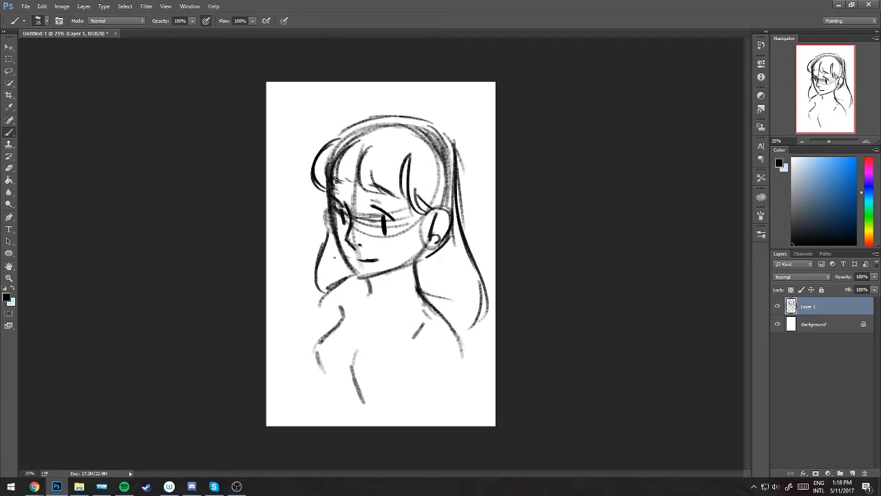
left_click_drag(333, 199, 325, 288)
left_click_drag(431, 199, 417, 291)
left_click_drag(441, 255, 450, 311)
mouse_move(456, 256)
left_mouse_down()
mouse_move(465, 339)
mouse_move(481, 347)
left_mouse_up()
left_click_drag(327, 295, 305, 307)
Sketch a rounded collar around the neck and darken the shoulder line and hair tip beside it
mouse_move(434, 311)
left_mouse_down()
mouse_move(373, 328)
mouse_move(399, 331)
left_mouse_up()
left_click_drag(365, 279, 356, 321)
mouse_move(358, 286)
left_mouse_down()
mouse_move(365, 328)
mouse_move(428, 319)
mouse_move(422, 324)
mouse_move(442, 308)
left_mouse_up()
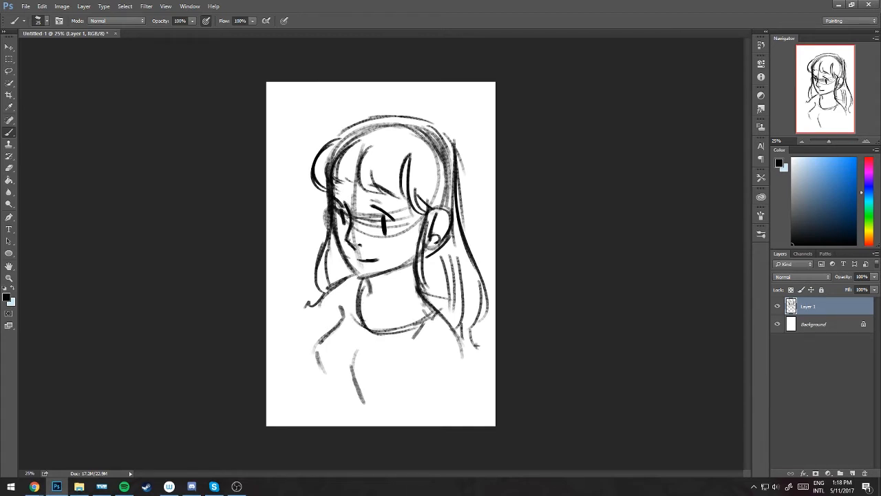
mouse_move(377, 311)
left_mouse_down()
mouse_move(424, 307)
mouse_move(464, 363)
left_mouse_up()
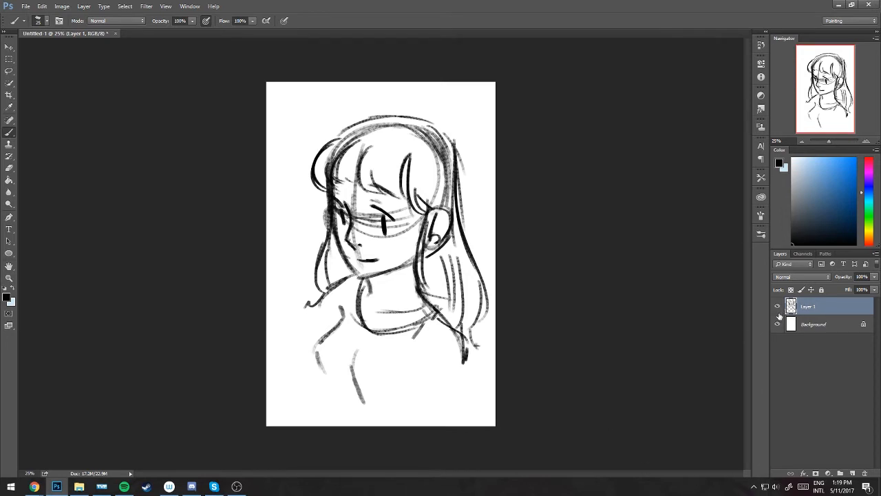
Hide and show the sketch layer to check that the drawing sits apart from the background
left_click(779, 306)
left_click(779, 307)
left_click(778, 306)
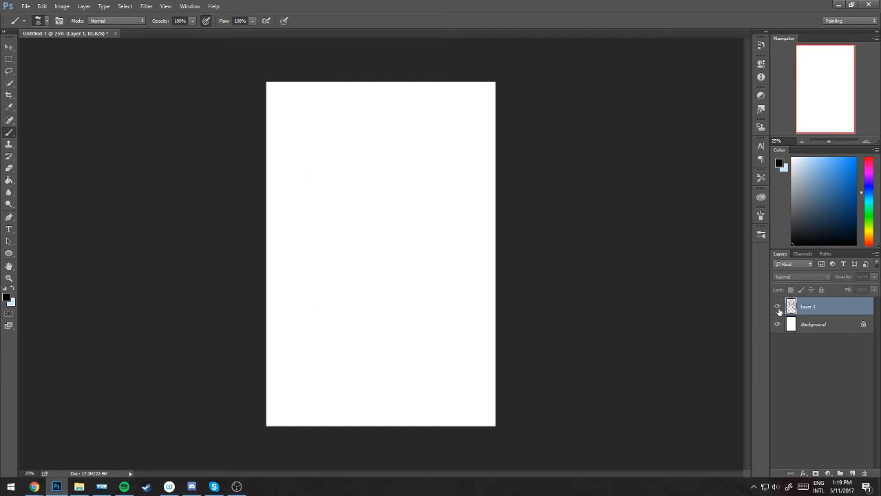
left_click(778, 306)
Move the whole sketch slightly left with Free Transform to centre it on the page
key("ctrl+t")
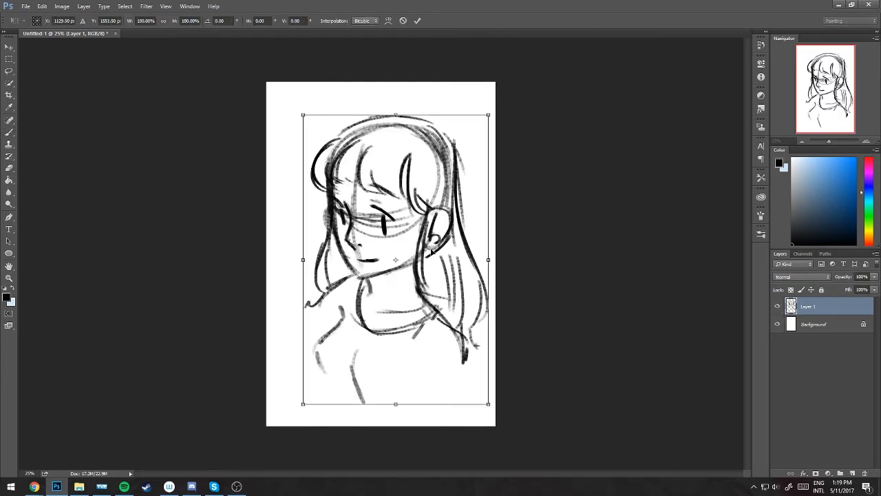
left_click_drag(434, 252, 422, 250)
key("Return")
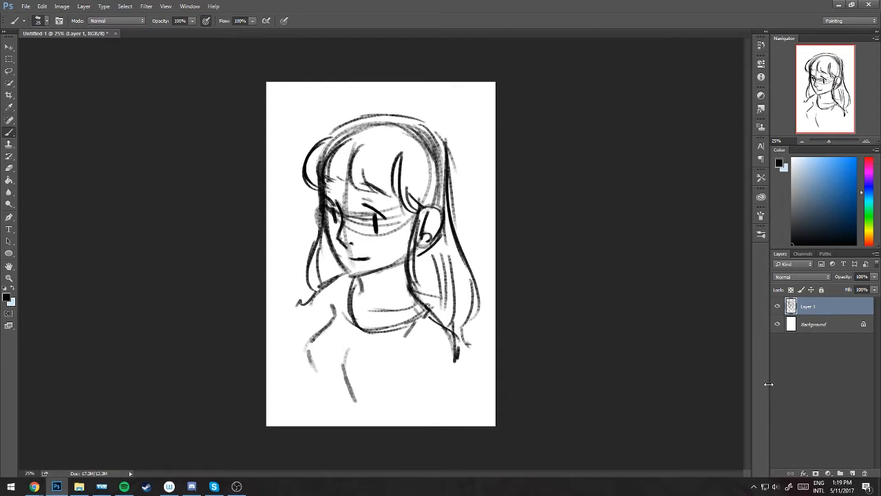
Add a new layer above the sketch, lower Layer 1's opacity to 21%, and make Layer 2 active
left_click(853, 473)
left_click(842, 319)
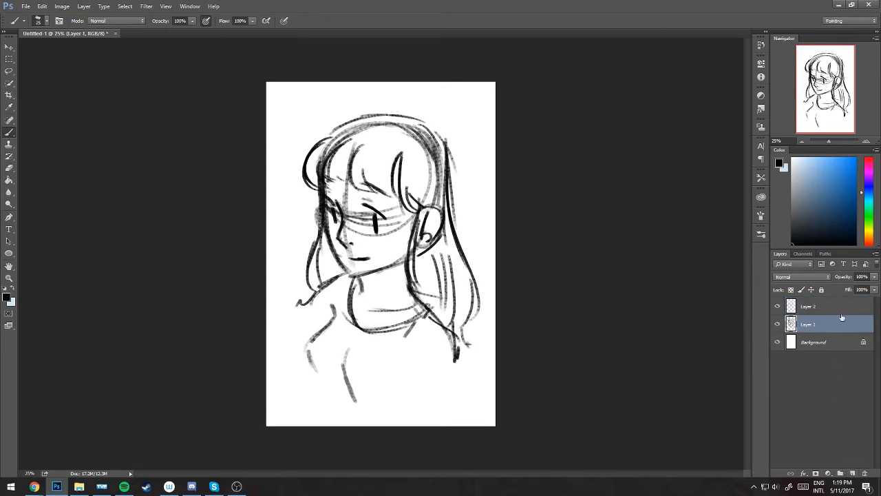
left_click(874, 277)
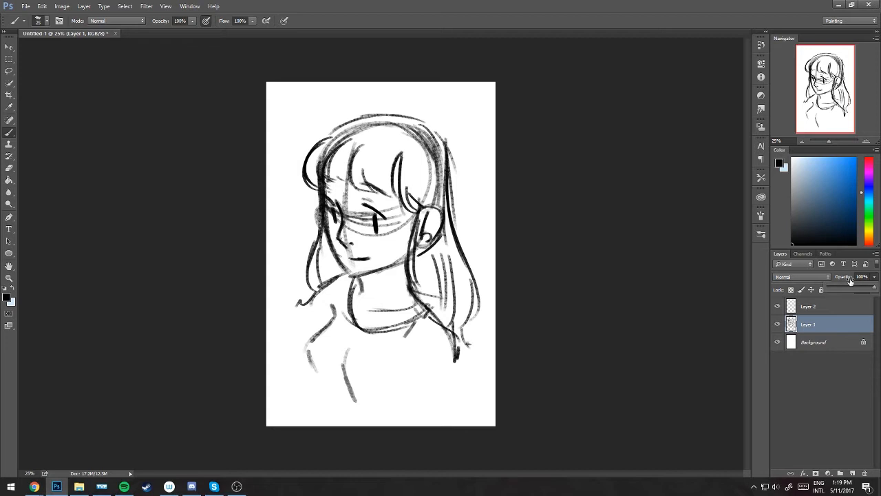
left_click(848, 289)
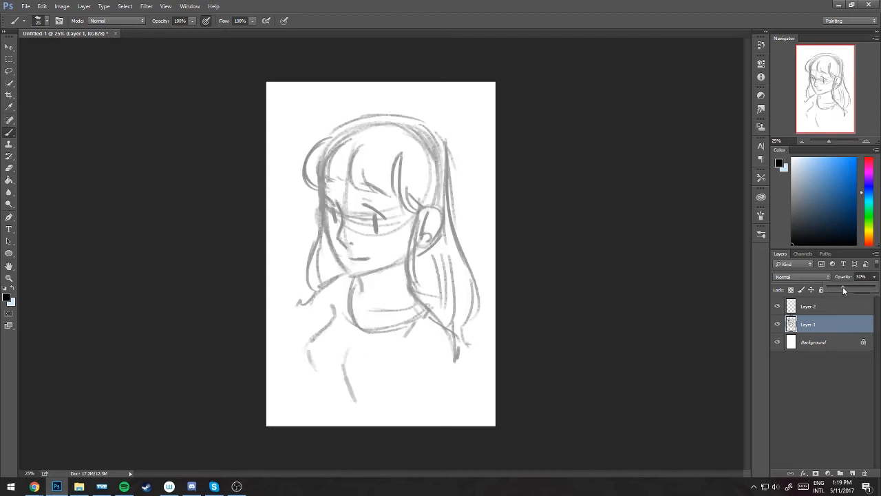
left_click_drag(842, 288, 838, 286)
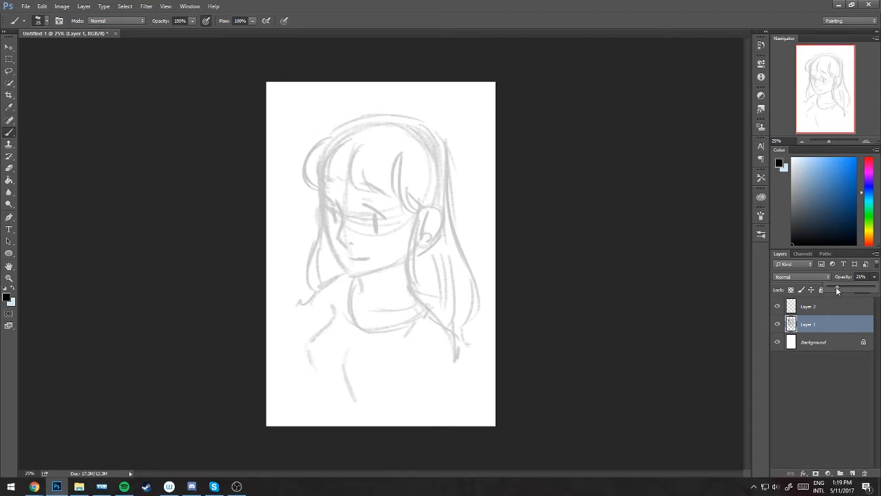
left_click(826, 310)
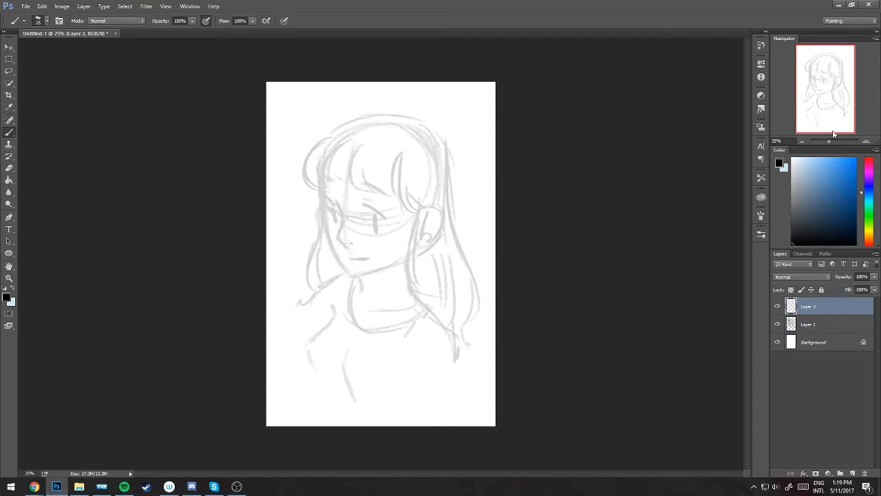
Line the face contour from the temple around the chin to the jaw, plus the near ear, over the faded sketch
left_click_drag(829, 141, 832, 140)
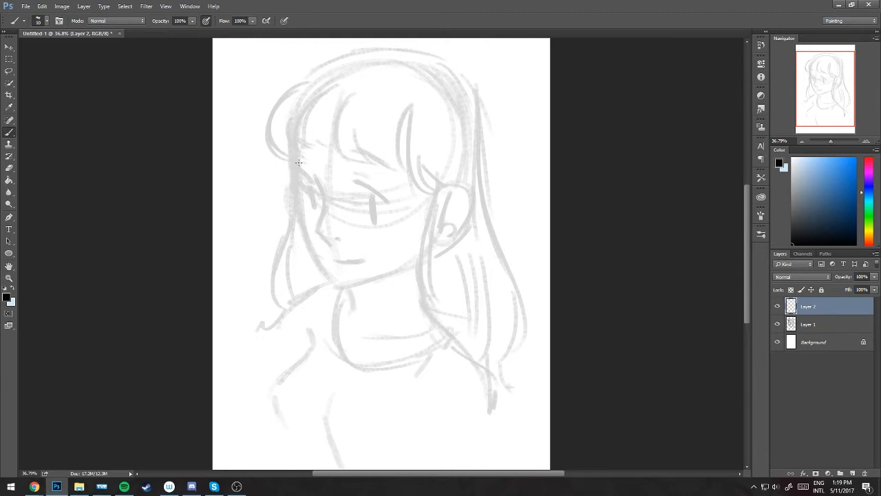
left_click_drag(292, 143, 303, 204)
key("ctrl+z")
mouse_move(294, 157)
left_mouse_down()
mouse_move(311, 248)
mouse_move(337, 286)
mouse_move(420, 260)
left_mouse_up()
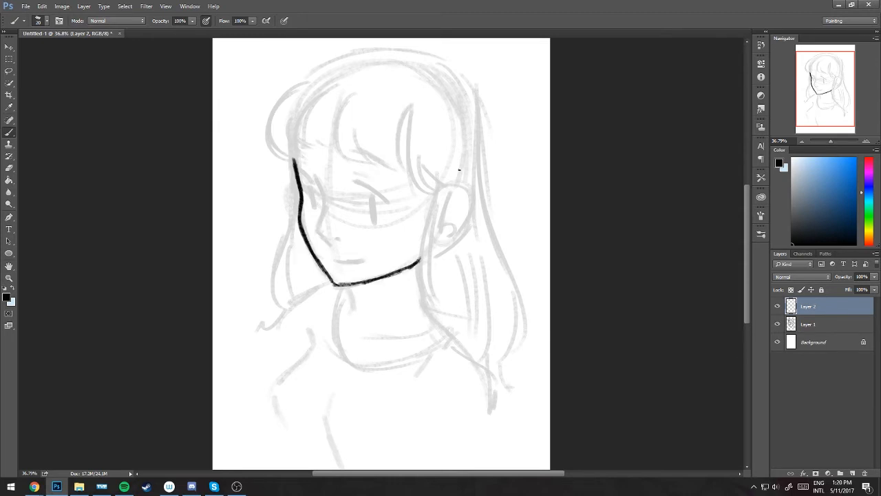
mouse_move(449, 203)
left_mouse_down()
mouse_move(467, 220)
mouse_move(456, 241)
mouse_move(436, 249)
left_mouse_up()
left_click_drag(451, 210, 449, 239)
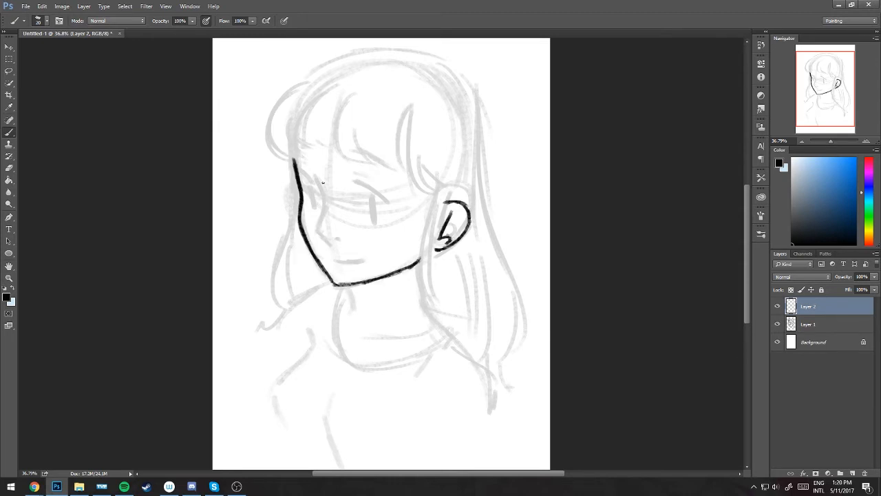
Line the nose and both eyes with their upper lids and solid black pupils over the faded sketch
left_click_drag(327, 198, 330, 236)
left_click_drag(354, 178, 390, 202)
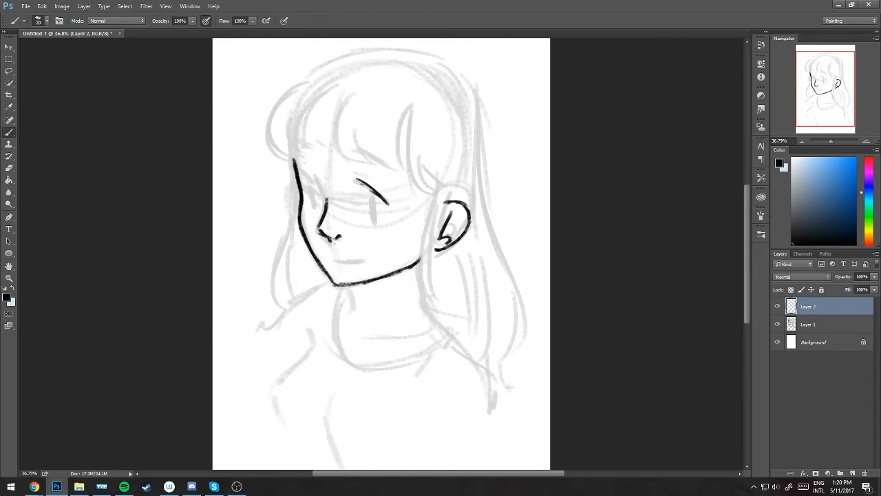
left_click_drag(298, 170, 324, 200)
left_click_drag(374, 195, 376, 224)
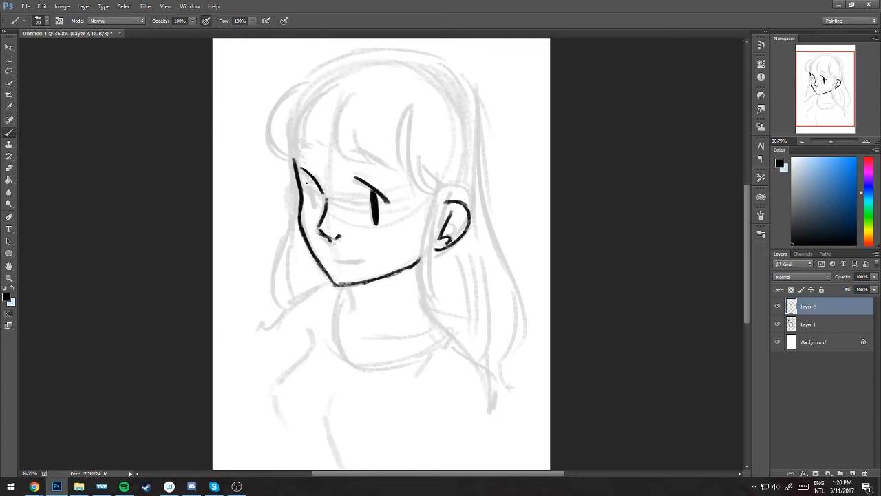
left_click_drag(315, 179, 316, 210)
Line a small smiling mouth, short cheek marks, the near eyelid crease and both eyebrows
left_click_drag(333, 258, 366, 261)
left_click_drag(391, 228, 373, 236)
left_click_drag(402, 231, 385, 236)
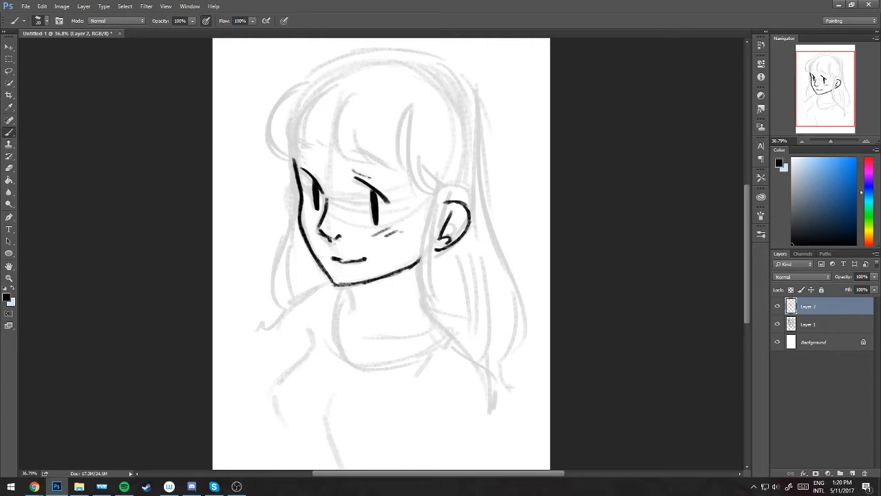
left_click_drag(353, 170, 370, 177)
left_click_drag(356, 151, 394, 172)
left_click_drag(297, 161, 309, 167)
Lasso the facial features inside the face outline, rotate them about -3.2 degrees, shift them slightly, and clear the selection
left_click(8, 71)
mouse_move(356, 271)
left_mouse_down()
mouse_move(322, 253)
mouse_move(413, 221)
mouse_move(364, 270)
left_mouse_up()
key("ctrl+t")
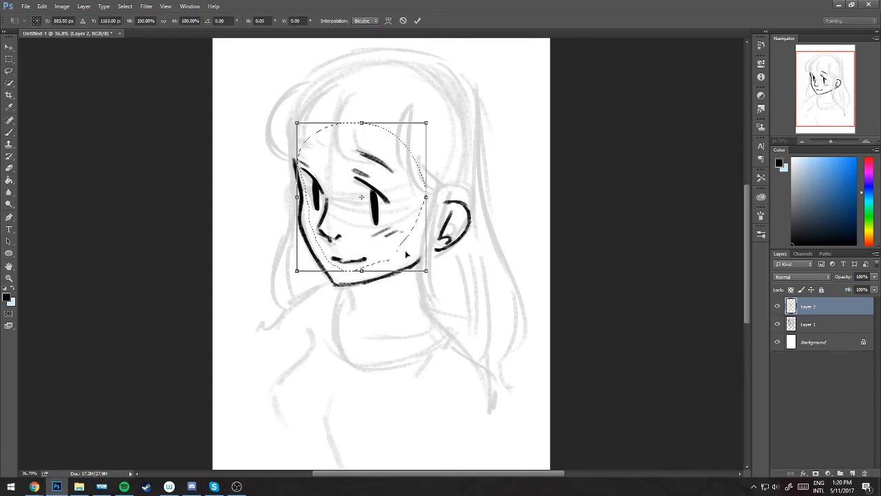
left_click_drag(406, 255, 409, 254)
left_click_drag(452, 101, 451, 95)
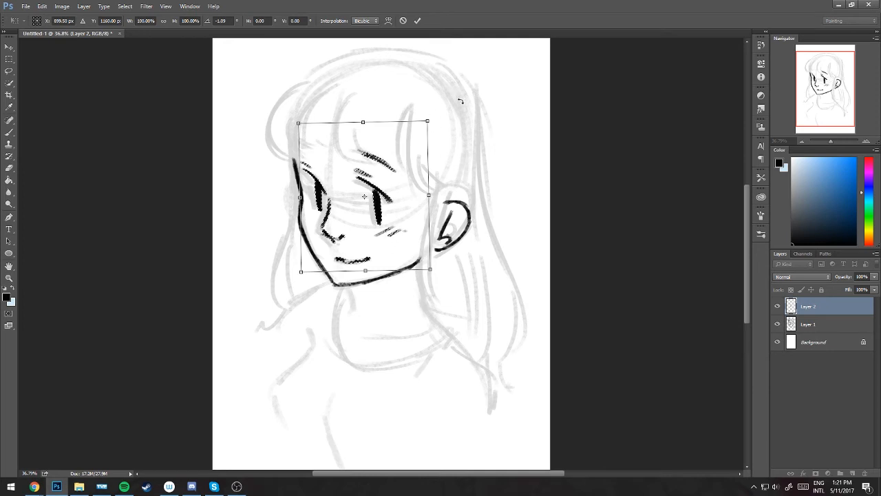
left_click_drag(461, 97, 457, 91)
left_click_drag(406, 222, 405, 216)
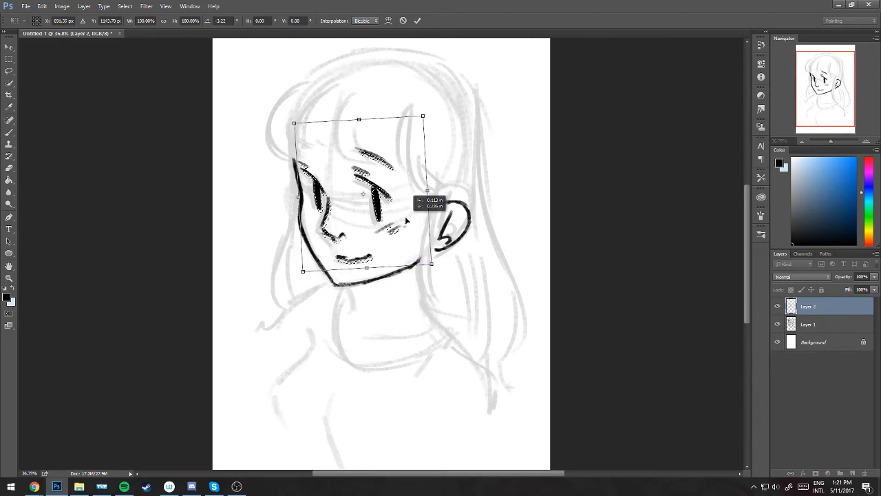
key("Return")
key("ctrl+d")
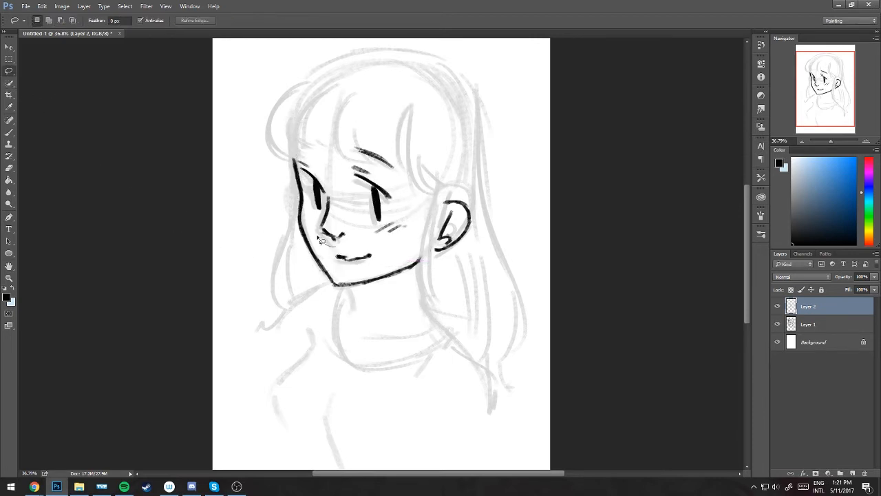
Lasso the nose, rotate and nudge it slightly with Free Transform, apply the change, and clear the selection
mouse_move(331, 194)
left_mouse_down()
mouse_move(360, 232)
mouse_move(328, 241)
left_mouse_up()
left_click(11, 77)
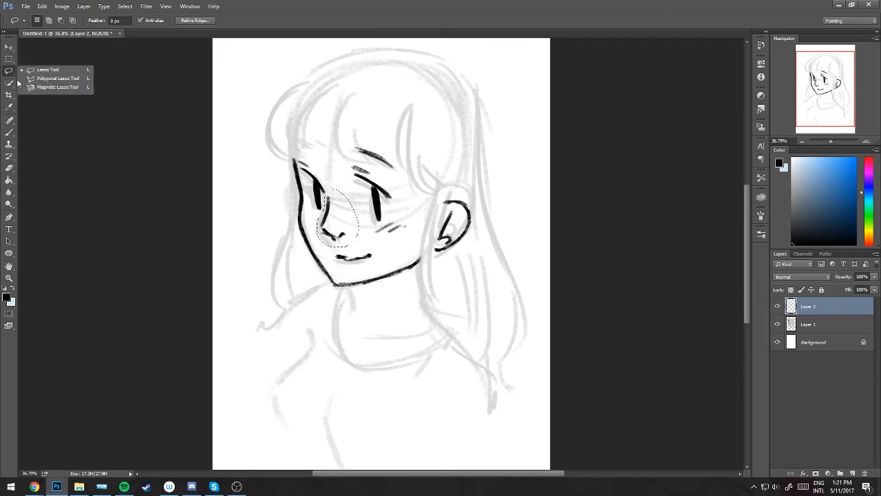
left_click(61, 74)
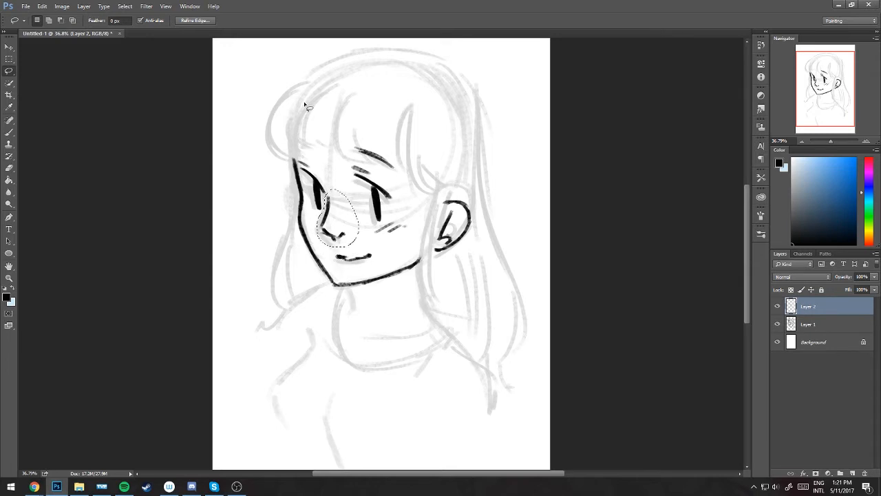
key("ctrl+t")
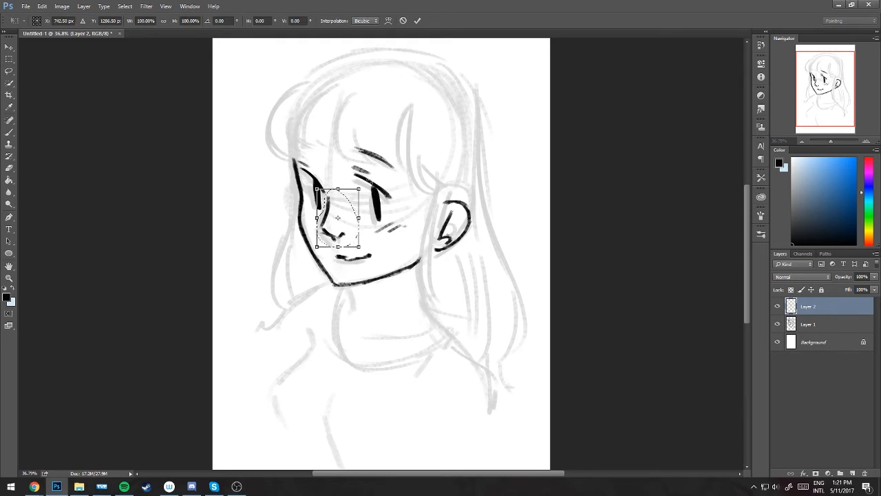
left_click_drag(376, 191, 398, 111)
mouse_move(311, 194)
left_mouse_down()
mouse_move(322, 188)
mouse_move(315, 173)
mouse_move(324, 206)
left_mouse_up()
mouse_move(365, 183)
left_mouse_down()
mouse_move(364, 207)
mouse_move(348, 215)
mouse_move(372, 197)
mouse_move(343, 215)
mouse_move(319, 199)
mouse_move(351, 221)
mouse_move(347, 212)
left_mouse_up()
key("Return")
key("ctrl+d")
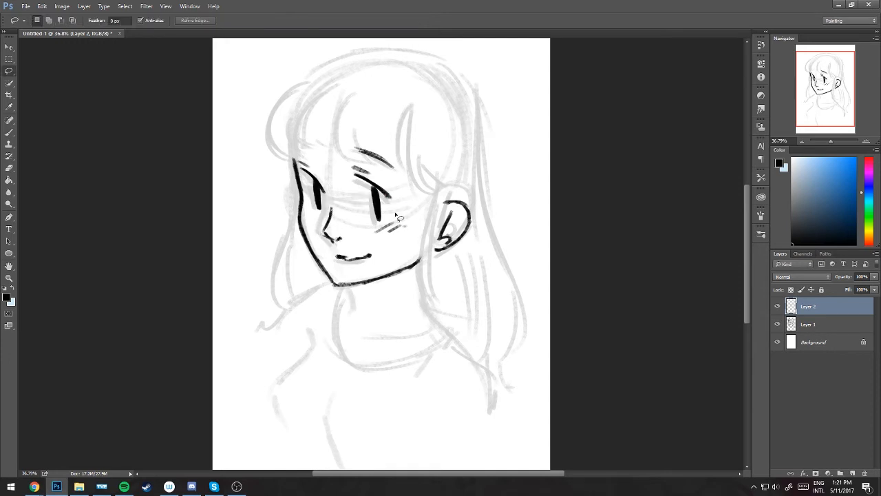
Lasso the far eye and eyebrow, stretch their height to about 107%, nudge them slightly, and clear the selection
mouse_move(323, 220)
left_mouse_down()
mouse_move(299, 146)
mouse_move(337, 169)
mouse_move(320, 216)
left_mouse_up()
key("ctrl+t")
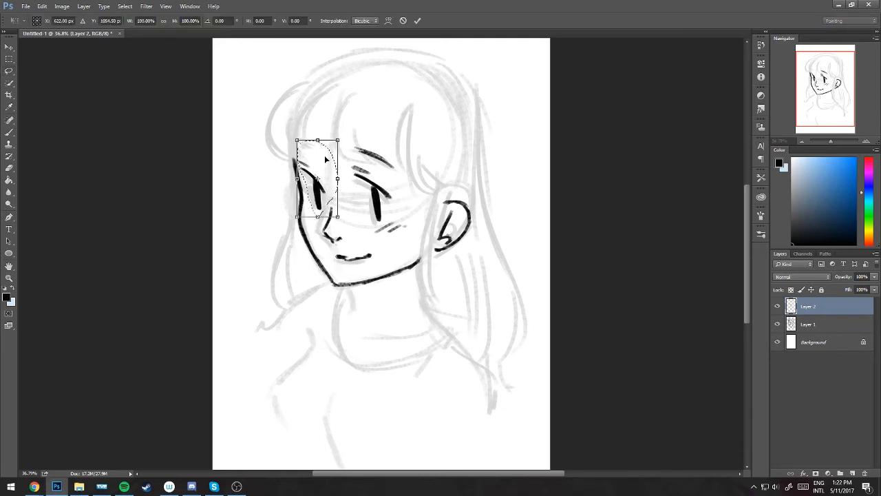
mouse_move(326, 159)
left_mouse_down()
mouse_move(319, 141)
mouse_move(323, 159)
left_mouse_up()
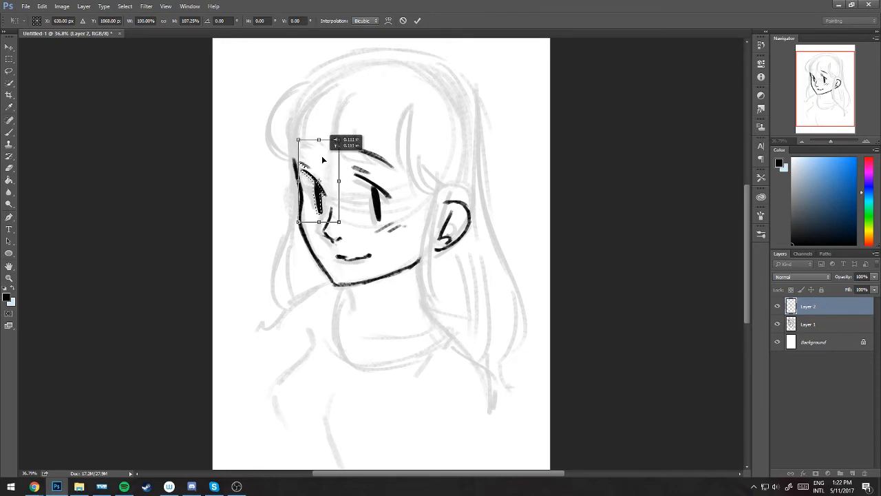
key("Return")
key("ctrl+d")
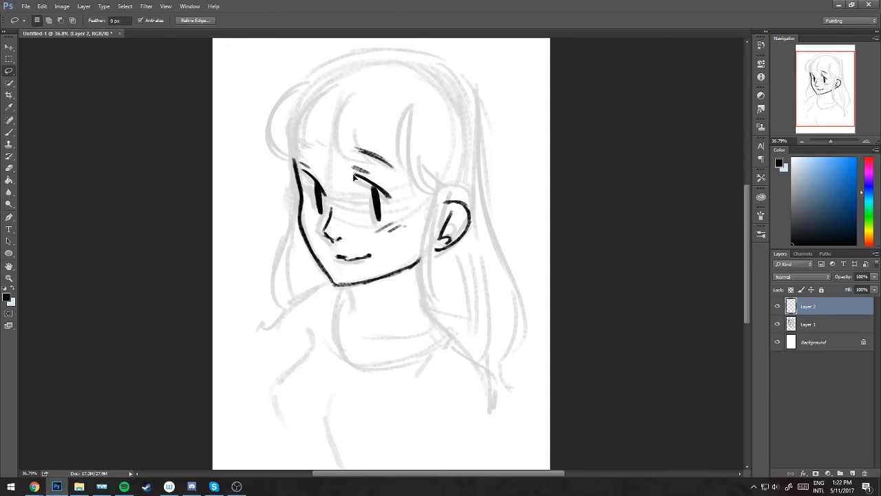
Line the outer curve of the bangs on the far side of the forehead, comparing the line art with the sketch
left_click(9, 132)
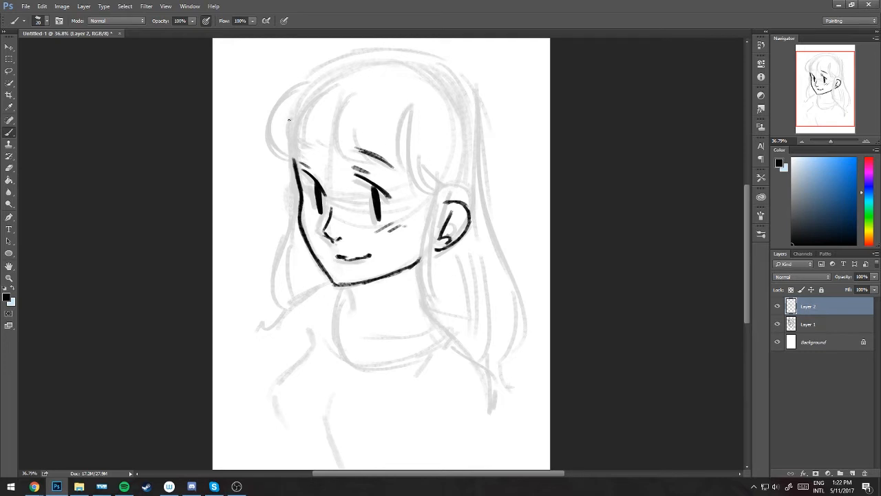
mouse_move(303, 84)
left_mouse_down()
mouse_move(270, 159)
mouse_move(278, 102)
mouse_move(273, 157)
left_mouse_up()
key("ctrl+z")
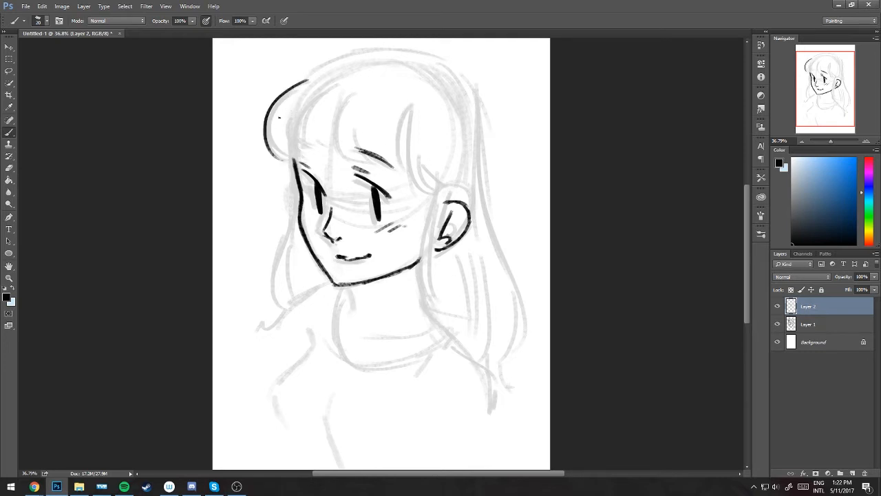
left_click(778, 307)
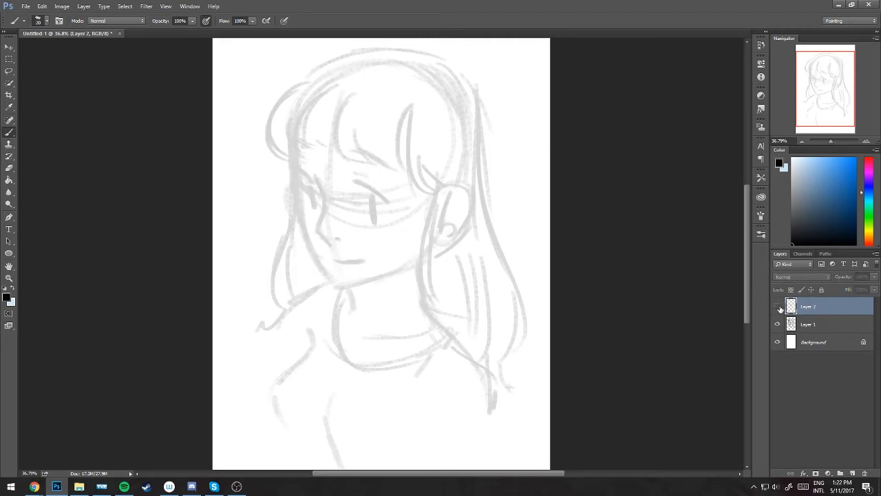
left_click(779, 307)
left_click(778, 307)
left_click(779, 307)
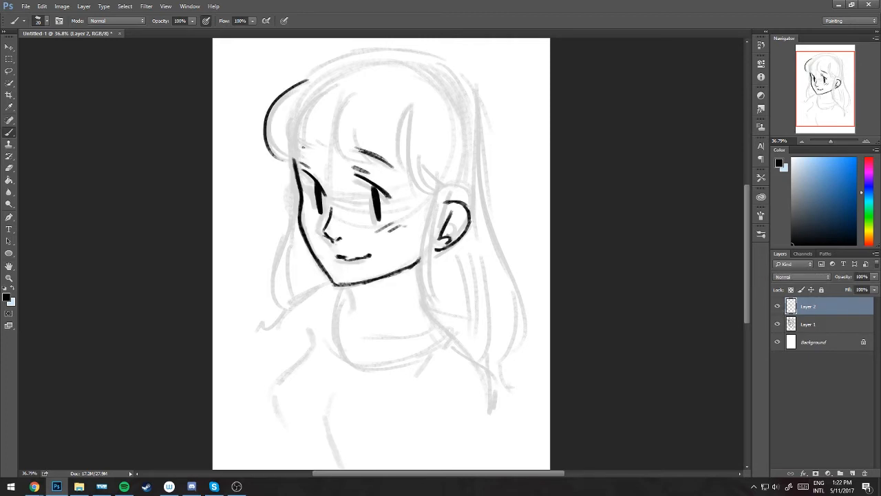
Line the inner locks of the bangs across the forehead from the far temple to above the near eyebrow
left_click_drag(279, 116, 286, 158)
left_click_drag(303, 98, 319, 161)
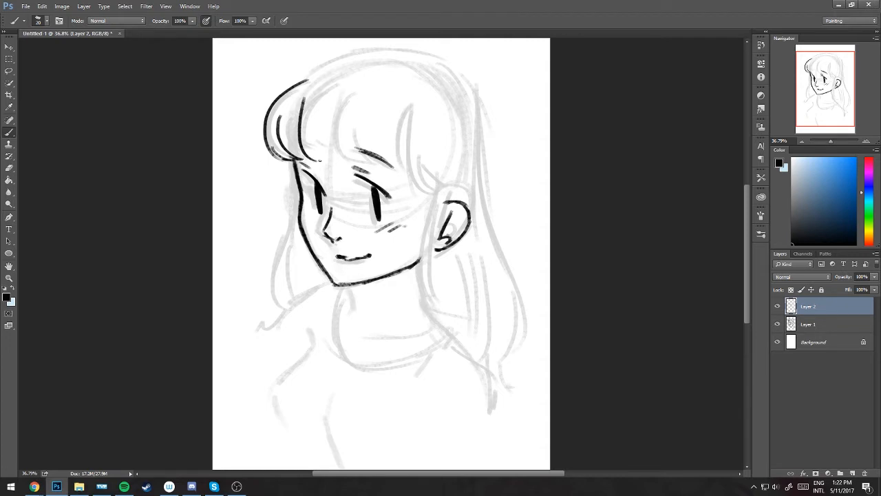
key("ctrl+z")
left_click_drag(323, 87, 302, 157)
left_click_drag(304, 123, 332, 159)
mouse_move(350, 96)
left_mouse_down()
mouse_move(353, 161)
mouse_move(391, 165)
left_mouse_up()
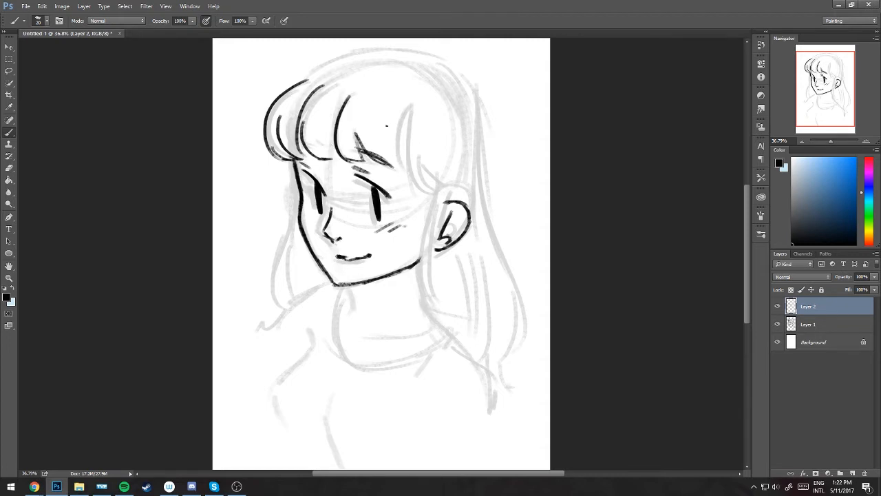
Line the pointed locks at the near side of the bangs and the long strand in front of the ear
left_click_drag(394, 112, 393, 165)
left_click_drag(409, 97, 406, 172)
mouse_move(410, 98)
left_mouse_down()
mouse_move(417, 183)
mouse_move(436, 193)
left_mouse_up()
left_click_drag(441, 189, 431, 303)
left_click_drag(443, 192, 432, 304)
left_click_drag(419, 133, 442, 187)
left_click_drag(439, 176, 453, 190)
Rework the chin corner and jaw line with heavier brush strokes that shift the chin slightly toward the ear
left_click_drag(298, 219, 289, 302)
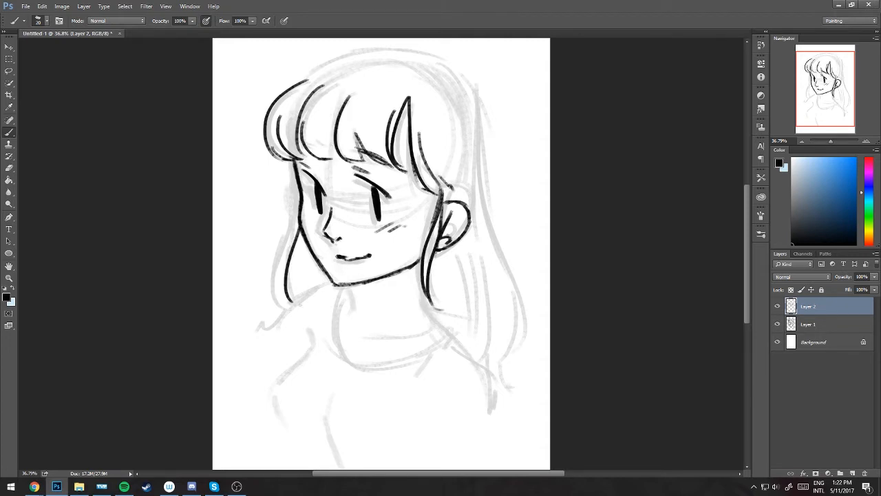
key("ctrl+z")
key("e")
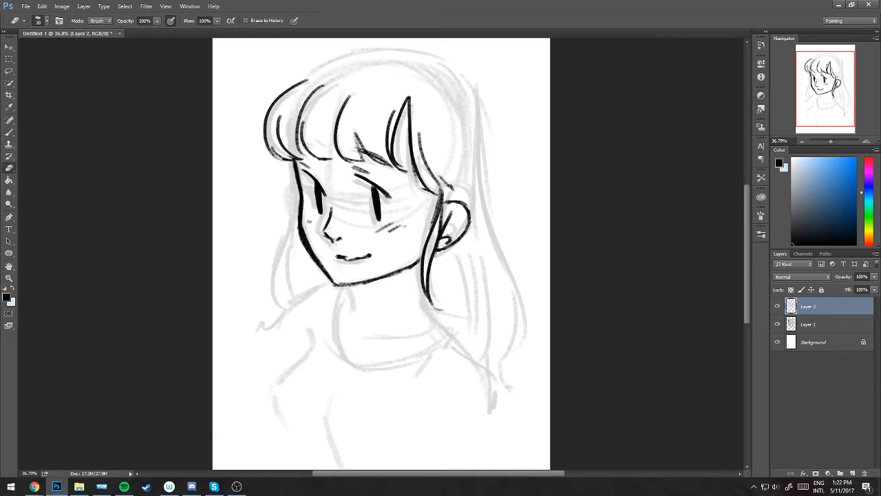
left_click(10, 132)
left_click_drag(319, 261, 343, 284)
left_click_drag(393, 272, 421, 259)
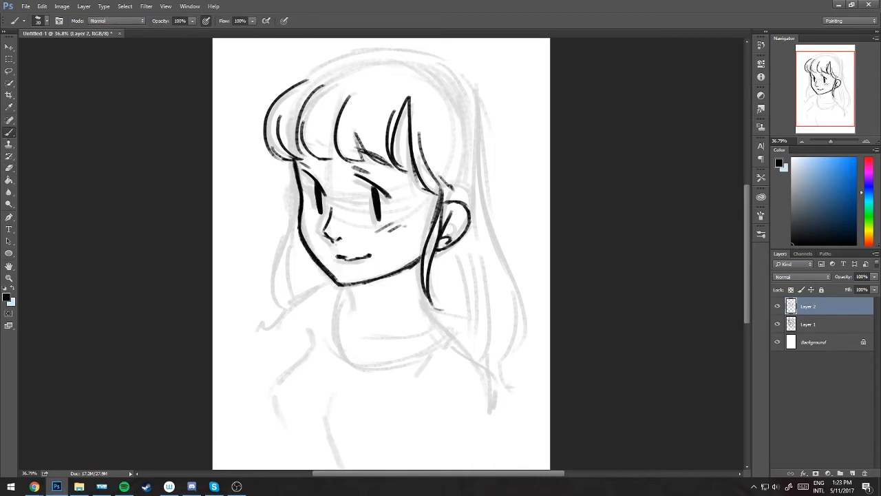
left_click_drag(301, 197, 286, 286)
key("ctrl+z")
left_click_drag(299, 219, 291, 292)
key("ctrl+z")
left_click_drag(300, 241, 294, 286)
Redraw the far cheek and jaw contour with a rounder chin and erase the old outline outside it
mouse_move(296, 163)
left_mouse_down()
mouse_move(301, 234)
mouse_move(350, 284)
left_mouse_up()
left_click(9, 168)
left_click_drag(297, 196, 341, 287)
left_click_drag(298, 241, 290, 283)
left_click(9, 133)
mouse_move(414, 265)
left_mouse_down()
mouse_move(345, 285)
mouse_move(353, 285)
left_mouse_up()
key("ctrl+z")
key("ctrl+z")
left_click_drag(303, 212, 315, 253)
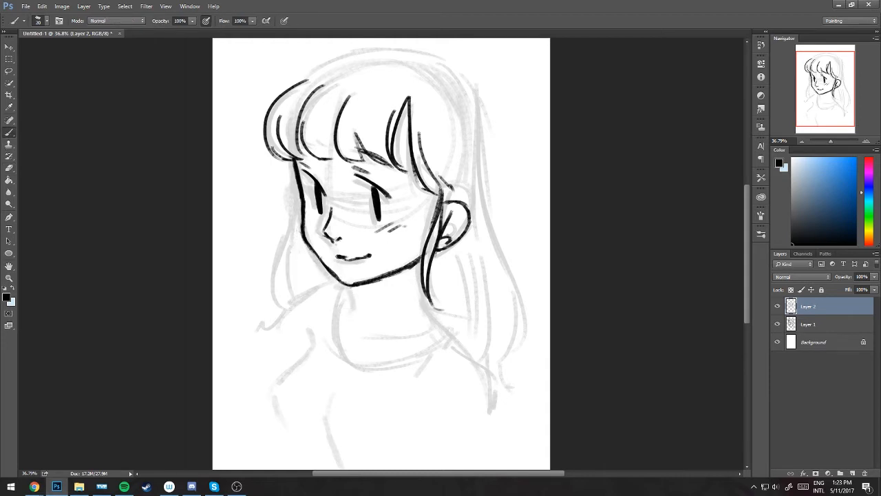
Line the neck, the hair strands beside the far cheek, the far shoulder and the curved neckline
left_click_drag(351, 285, 354, 305)
left_click_drag(294, 162, 284, 292)
key("ctrl+z")
left_click_drag(288, 239, 296, 301)
left_click_drag(337, 278, 276, 329)
mouse_move(452, 336)
left_mouse_down()
mouse_move(413, 354)
mouse_move(346, 357)
mouse_move(347, 286)
left_mouse_up()
key("ctrl+z")
Line the near hair strand down to the collar, the near shoulder, the outer body contours and a fold on the torso
mouse_move(425, 287)
left_mouse_down()
mouse_move(424, 313)
mouse_move(446, 330)
left_mouse_up()
mouse_move(448, 333)
left_mouse_down()
mouse_move(493, 368)
mouse_move(498, 400)
left_mouse_up()
left_click_drag(493, 371, 498, 396)
left_click_drag(308, 332, 314, 345)
mouse_move(315, 346)
left_mouse_down()
mouse_move(275, 387)
mouse_move(274, 427)
left_mouse_up()
left_click_drag(324, 421, 341, 454)
Add the lower collar curve and short fold lines beneath the neckline
left_click_drag(433, 353, 349, 383)
left_click_drag(328, 347, 349, 383)
left_click_drag(327, 373, 375, 386)
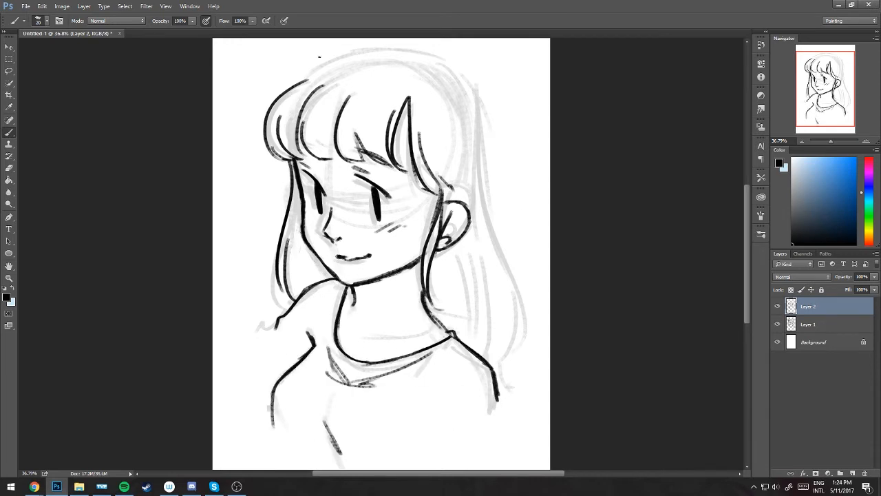
Line the top of the head and the long back hair, adding inner strands behind the ear and beside the far cheek
mouse_move(303, 81)
left_mouse_down()
mouse_move(352, 57)
mouse_move(441, 53)
mouse_move(480, 207)
left_mouse_up()
left_click_drag(465, 80, 500, 259)
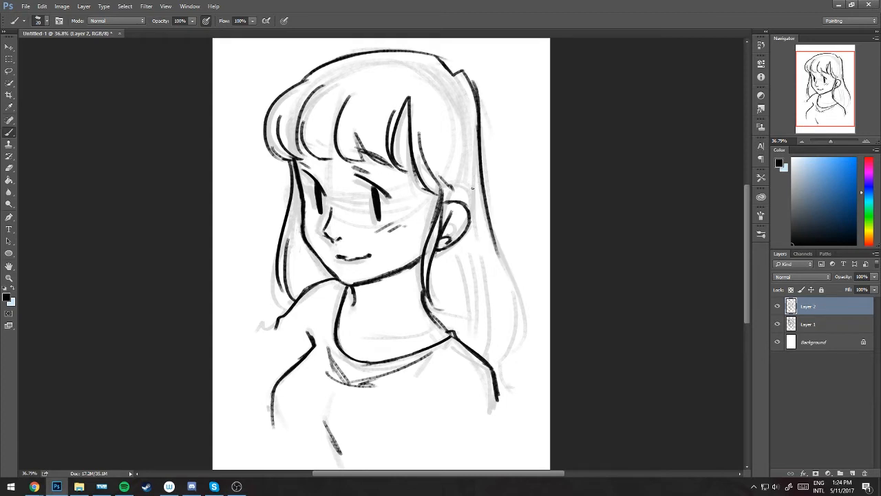
left_click_drag(482, 197, 517, 372)
left_click_drag(460, 241, 469, 281)
key("ctrl+z")
mouse_move(454, 243)
left_mouse_down()
mouse_move(458, 321)
mouse_move(473, 348)
left_mouse_up()
left_click_drag(307, 246, 301, 296)
Add a line across the base of the neck, extend the far and near arms, and mark a short torso fold
left_click_drag(418, 335, 358, 335)
key("ctrl+z")
left_click_drag(278, 290, 255, 372)
left_click_drag(831, 141, 829, 141)
left_click_drag(481, 371, 484, 398)
left_click_drag(437, 390, 423, 417)
key("ctrl+z")
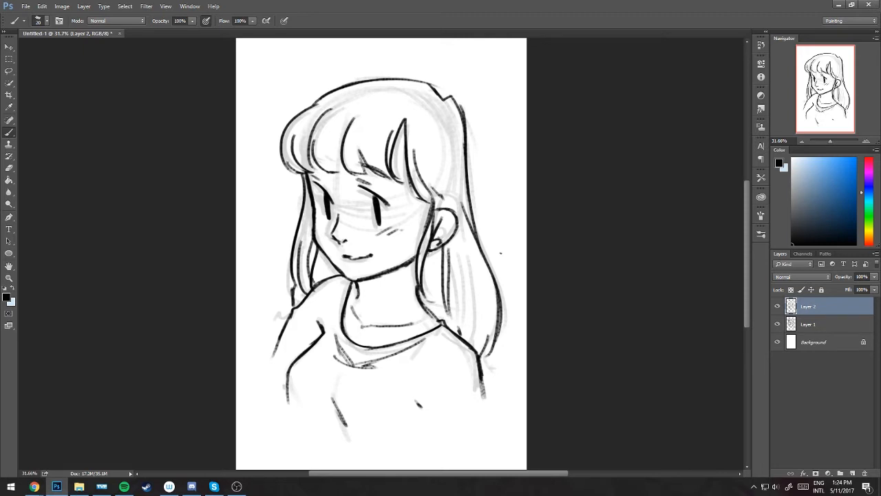
Set the opacity of Layer 1 to 48%, hide that layer, and leave the Layer 2 line art visible
left_click(778, 307)
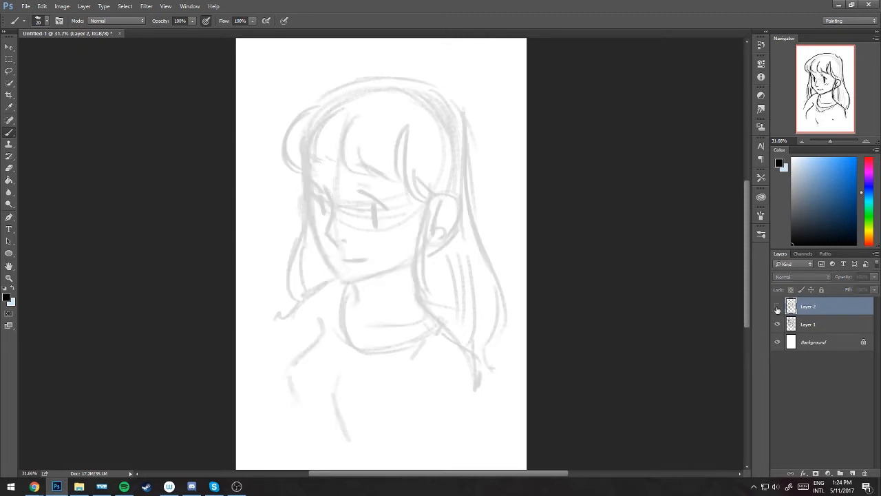
left_click(778, 307)
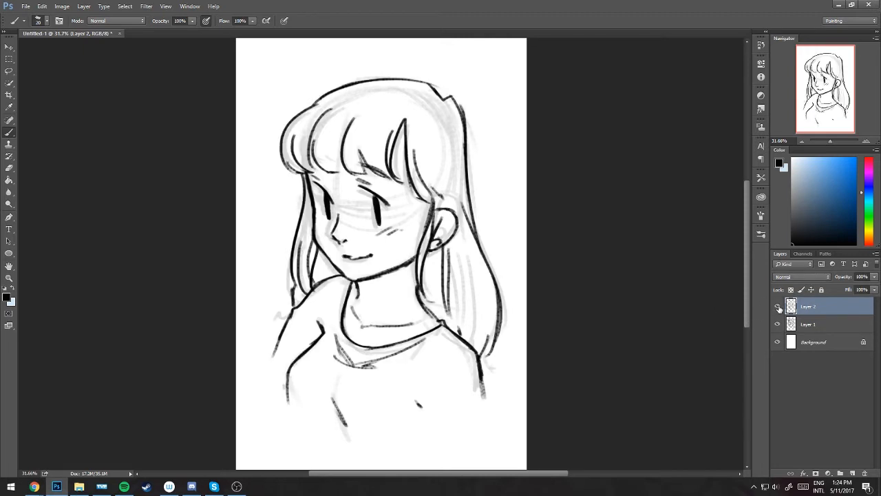
left_click(778, 307)
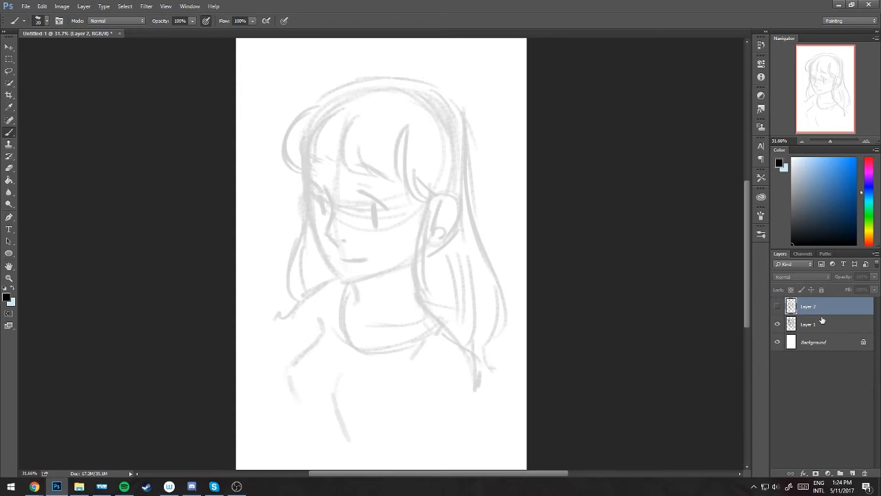
left_click(822, 323)
left_click(874, 276)
left_click(852, 288)
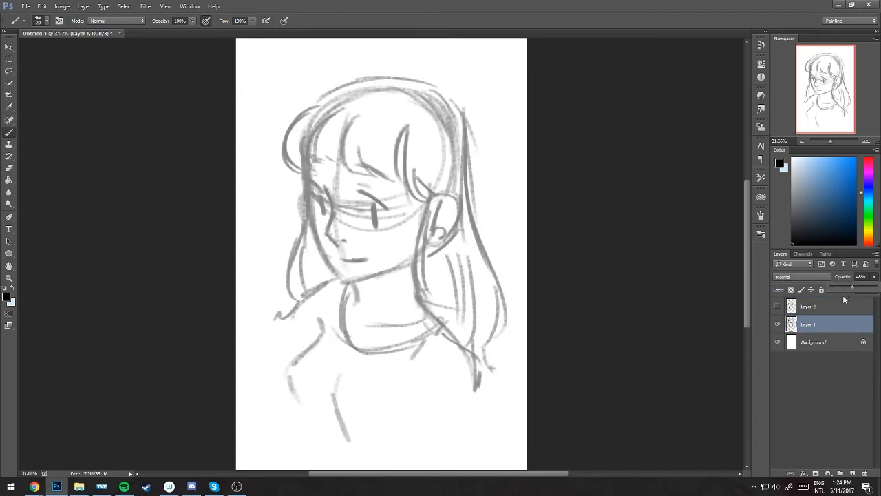
left_click(821, 378)
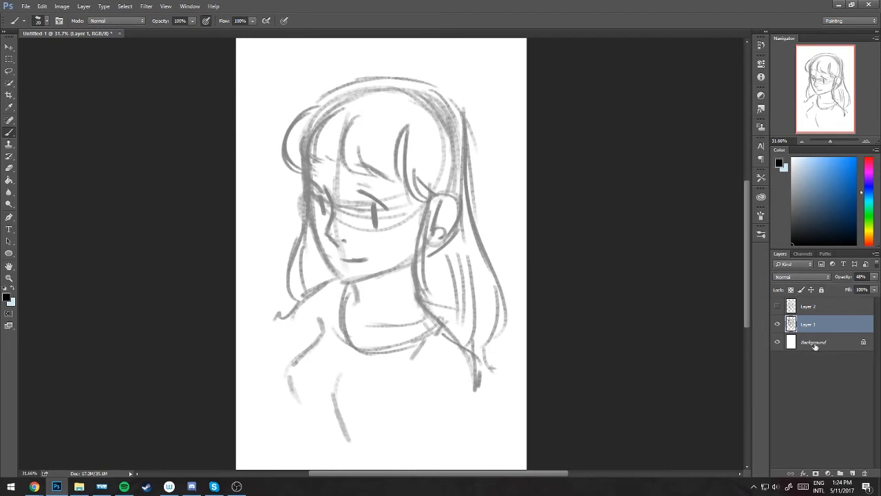
left_click(778, 306)
left_click(778, 324)
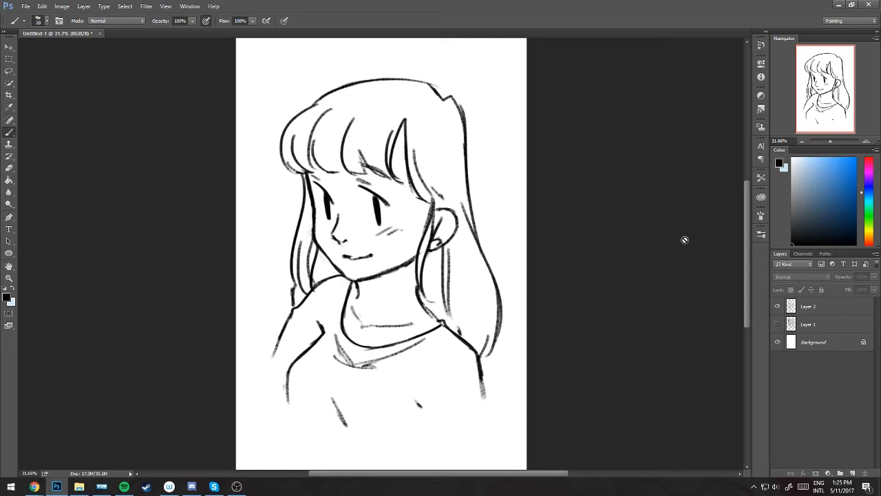
Add a new layer directly below Layer 2 and rename it "color"
left_click(806, 310)
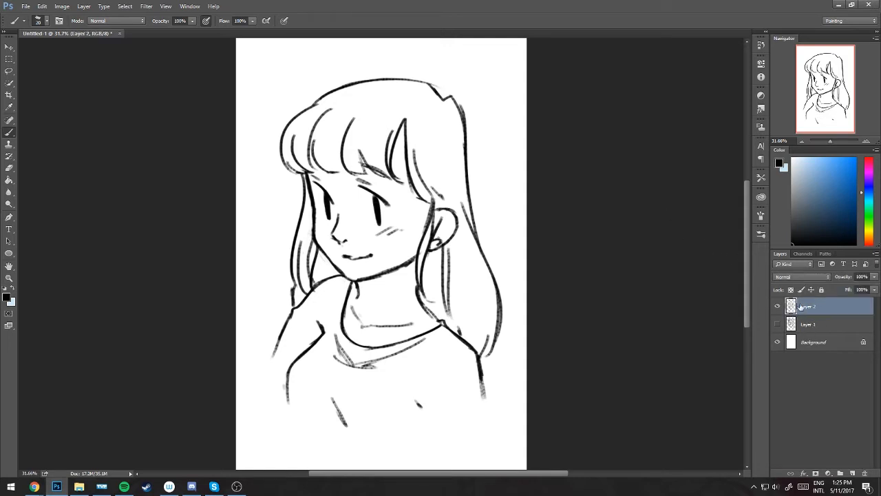
left_click(853, 473)
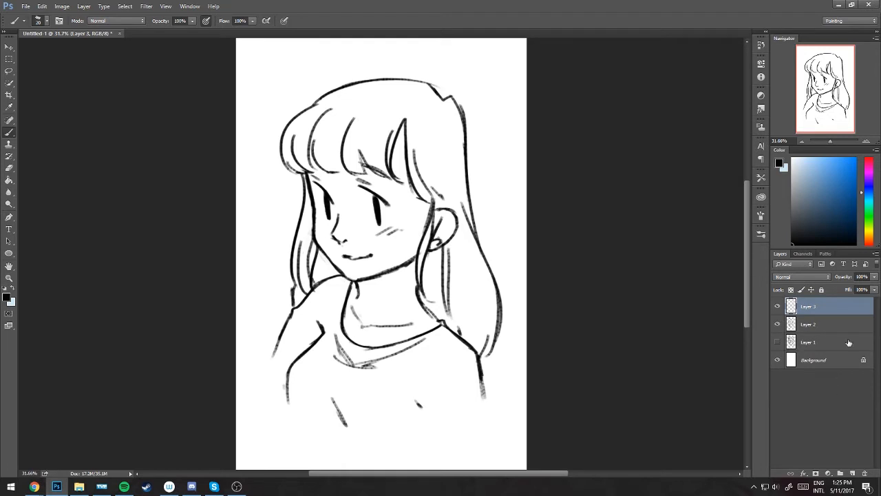
left_click_drag(829, 312, 835, 328)
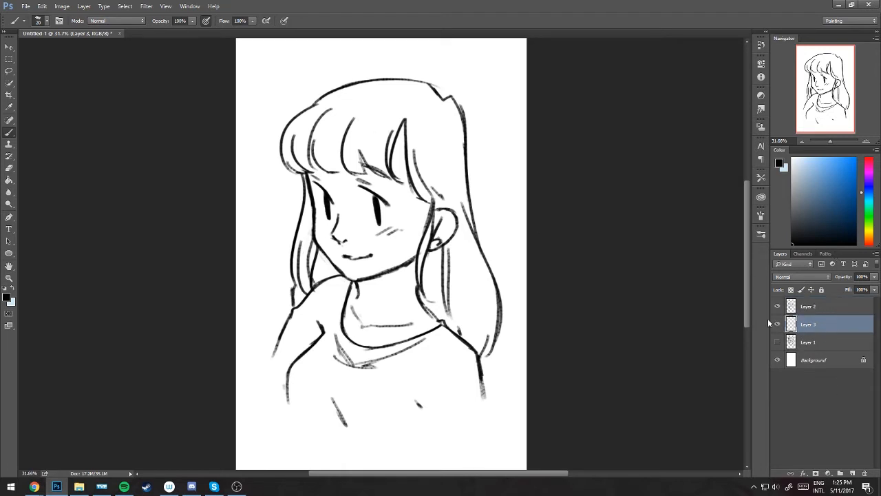
double_click(814, 326)
type("color")
key("Return")
Rename Layer 2 as "sketch"
double_click(807, 310)
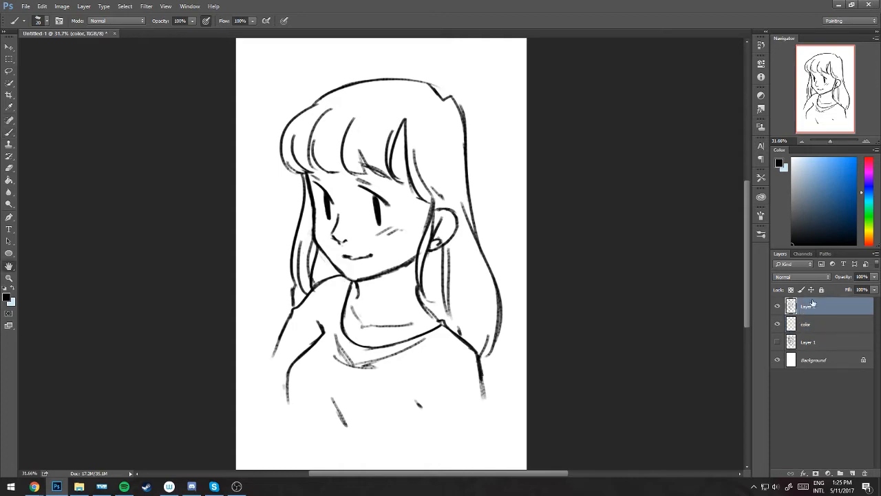
left_click(615, 86)
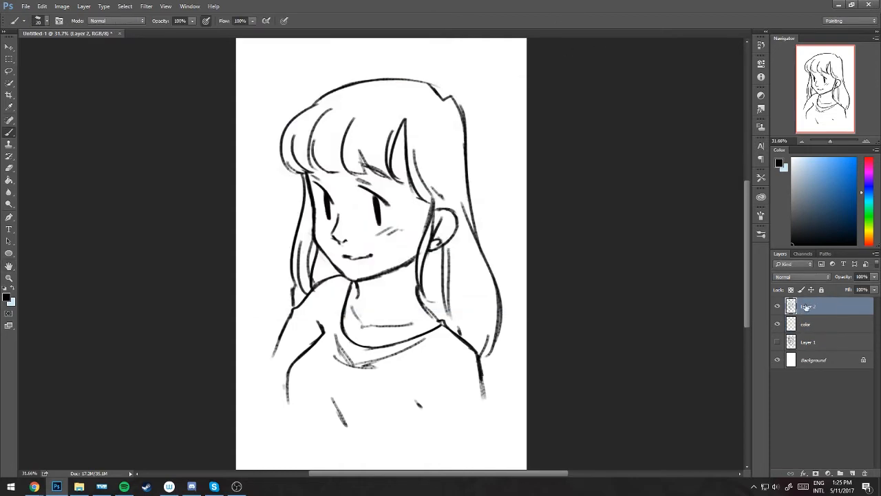
double_click(809, 306)
type("sketch")
key("Return")
Rename Layer 1 as "rough sketch", keep it hidden, and make the color layer active
double_click(810, 342)
type("r")
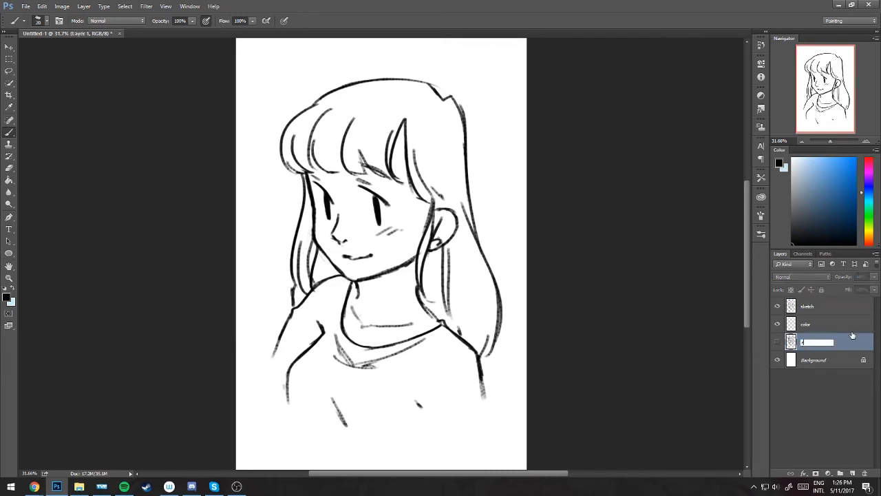
type("ough sketch")
key("Return")
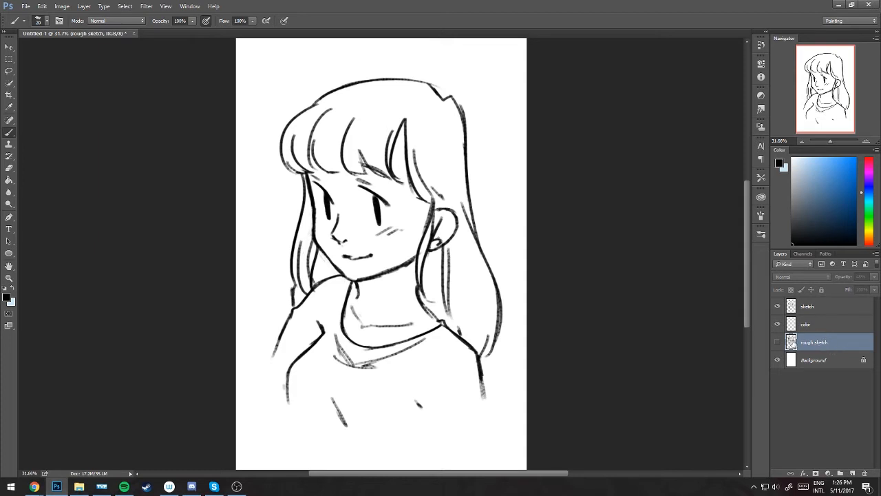
left_click(778, 344)
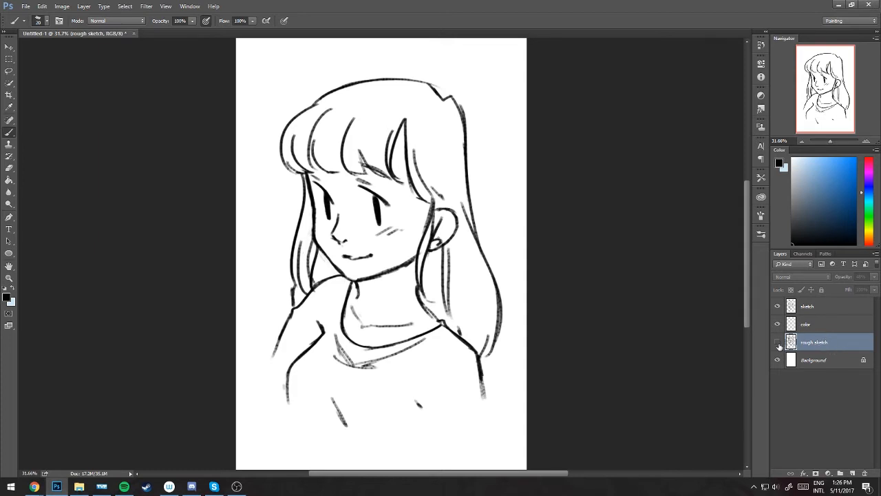
left_click(817, 325)
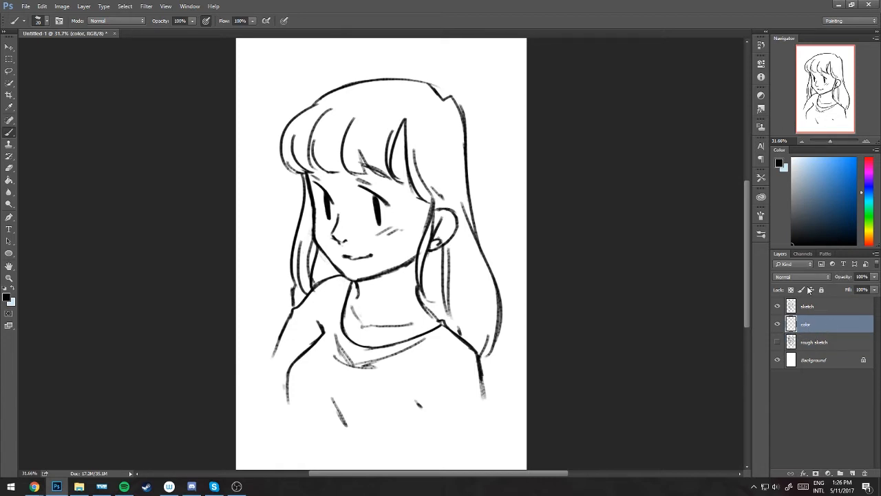
Fill the Background layer with light blue using the Paint Bucket
left_click(817, 363)
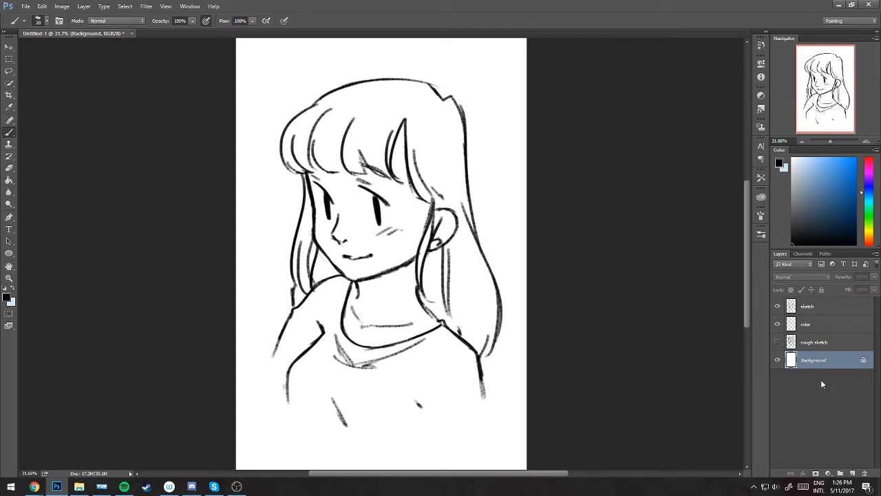
left_click(813, 162)
left_click(9, 179)
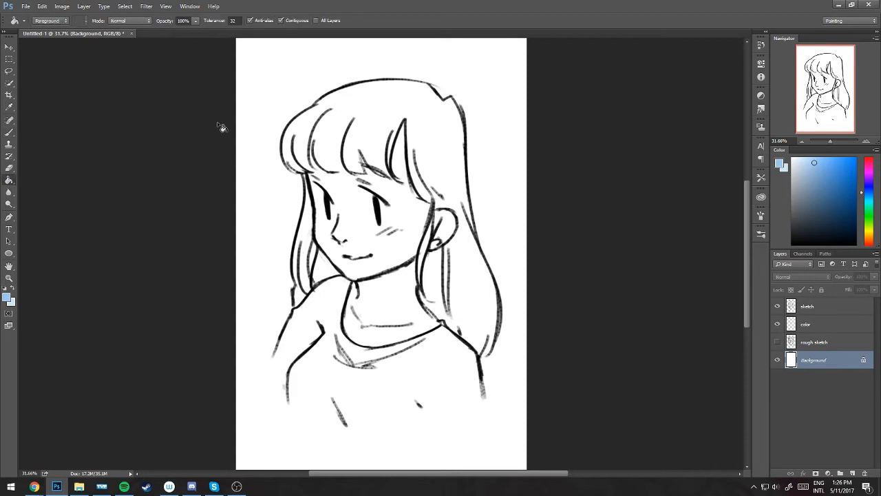
left_click(296, 80)
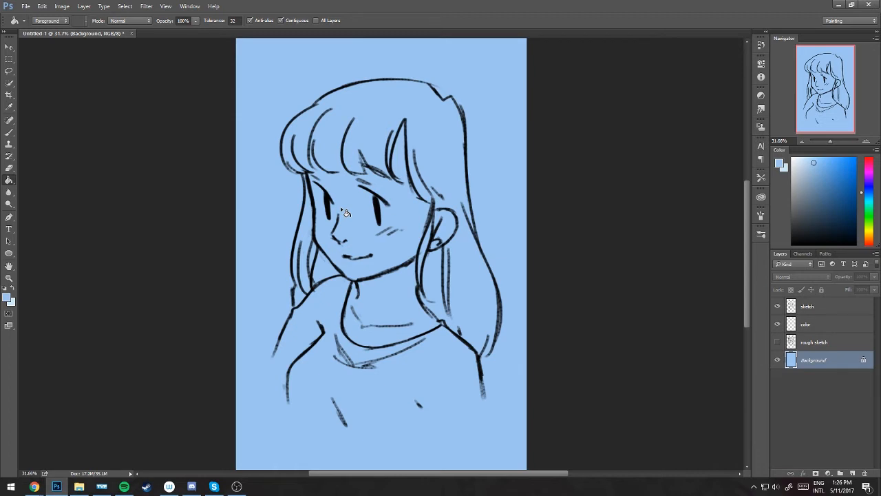
Toggle the Background layer's visibility off and back on, and make the color layer active
left_click(819, 325)
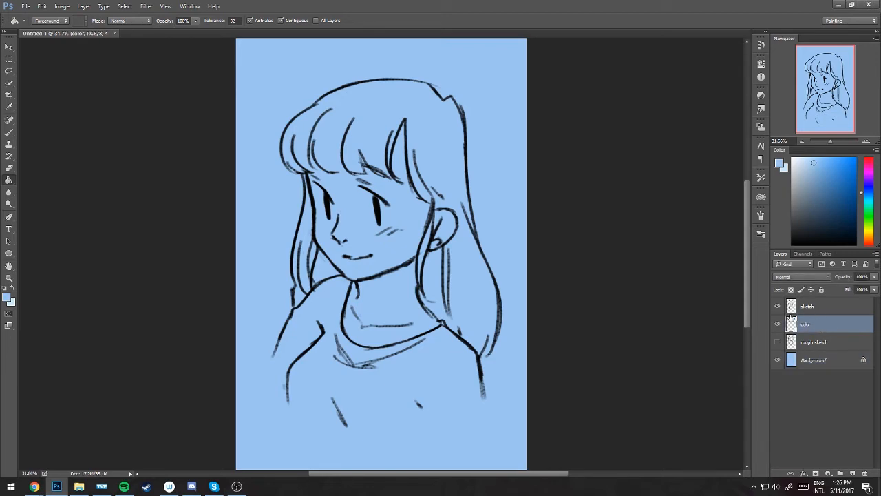
left_click(778, 362)
left_click(778, 362)
left_click(813, 364)
left_click(817, 325)
Paint the girl's face, ear and neck in pale cream with the Brush on the color layer
left_click(869, 237)
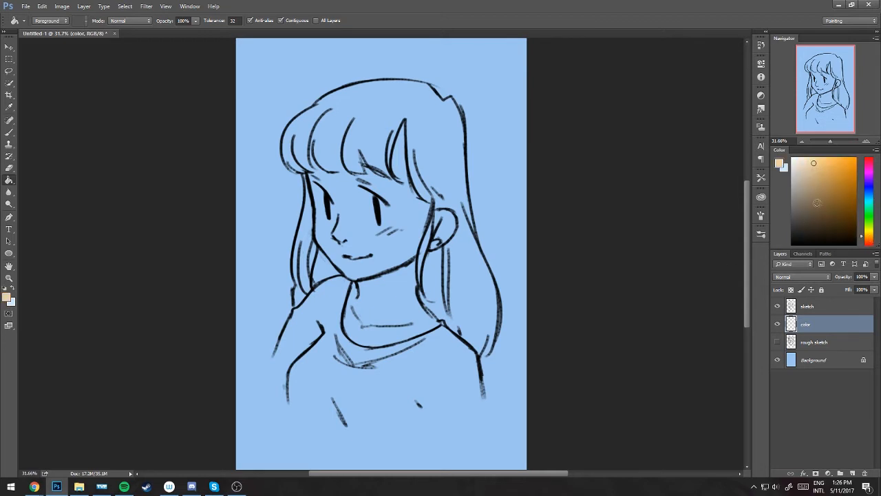
left_click(802, 159)
key("b")
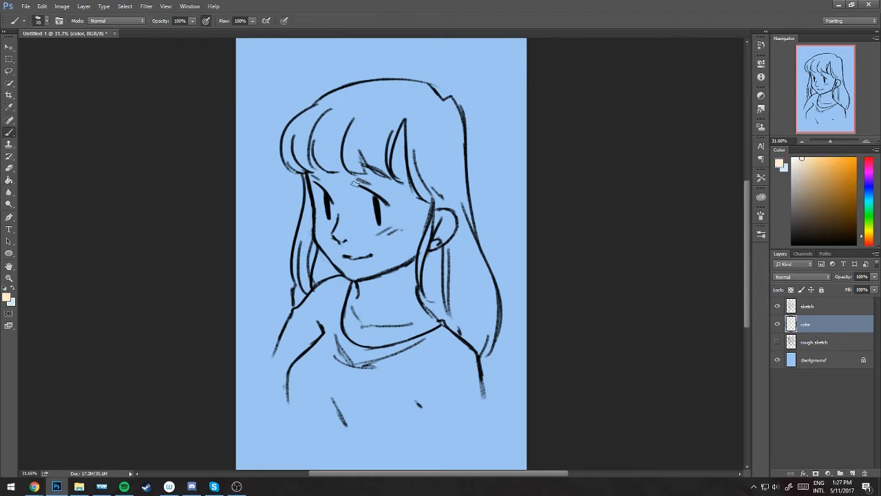
mouse_move(400, 126)
left_mouse_down()
mouse_move(413, 265)
mouse_move(356, 260)
mouse_move(323, 181)
mouse_move(365, 150)
mouse_move(311, 193)
mouse_move(416, 266)
mouse_move(351, 317)
mouse_move(434, 334)
mouse_move(385, 341)
left_mouse_up()
Paint all of the girl's hair, from the bangs to the long side strands, in flat medium brown
left_click(871, 241)
left_click(823, 212)
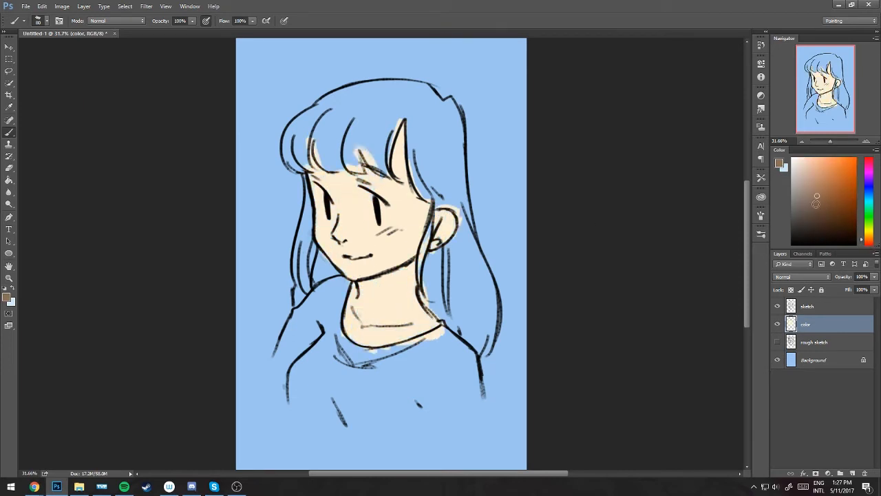
mouse_move(410, 117)
left_mouse_down()
mouse_move(423, 191)
mouse_move(454, 111)
mouse_move(433, 186)
mouse_move(462, 228)
mouse_move(472, 224)
mouse_move(431, 255)
mouse_move(445, 309)
mouse_move(458, 275)
mouse_move(489, 330)
mouse_move(468, 337)
mouse_move(479, 355)
mouse_move(482, 341)
mouse_move(421, 282)
mouse_move(430, 93)
mouse_move(410, 107)
mouse_move(384, 162)
mouse_move(353, 171)
mouse_move(380, 159)
mouse_move(362, 104)
mouse_move(420, 84)
mouse_move(344, 128)
mouse_move(327, 166)
mouse_move(335, 160)
mouse_move(312, 131)
mouse_move(289, 161)
left_mouse_up()
mouse_move(296, 200)
left_mouse_down()
mouse_move(314, 265)
mouse_move(298, 306)
left_mouse_up()
Paint the girl's shirt in flat light pink and cover the edges at the collar, shoulder and sleeve
left_click_drag(866, 241, 866, 162)
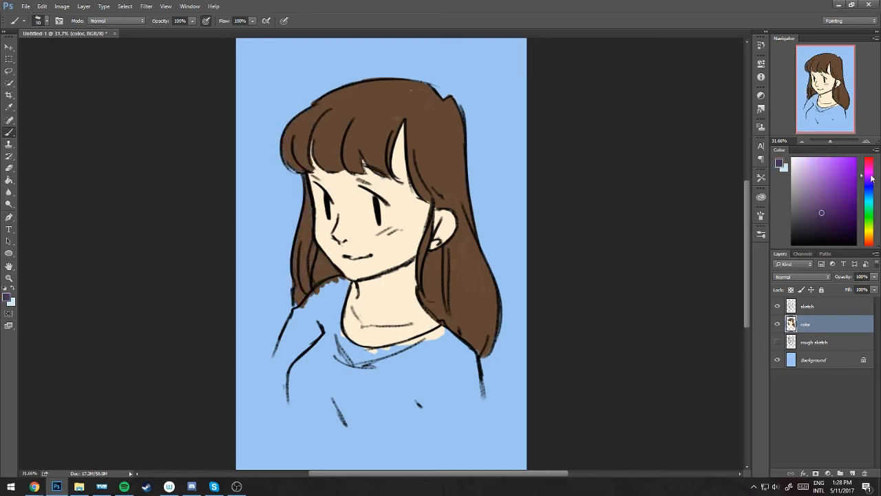
left_click(811, 165)
mouse_move(448, 339)
left_mouse_down()
mouse_move(481, 398)
mouse_move(463, 372)
left_mouse_up()
mouse_move(319, 340)
left_mouse_down()
mouse_move(315, 305)
mouse_move(332, 304)
mouse_move(332, 334)
mouse_move(426, 350)
mouse_move(341, 355)
mouse_move(428, 433)
mouse_move(464, 388)
left_mouse_up()
key("bracketleft")
key("bracketleft")
key("bracketleft")
key("bracketleft")
key("bracketleft")
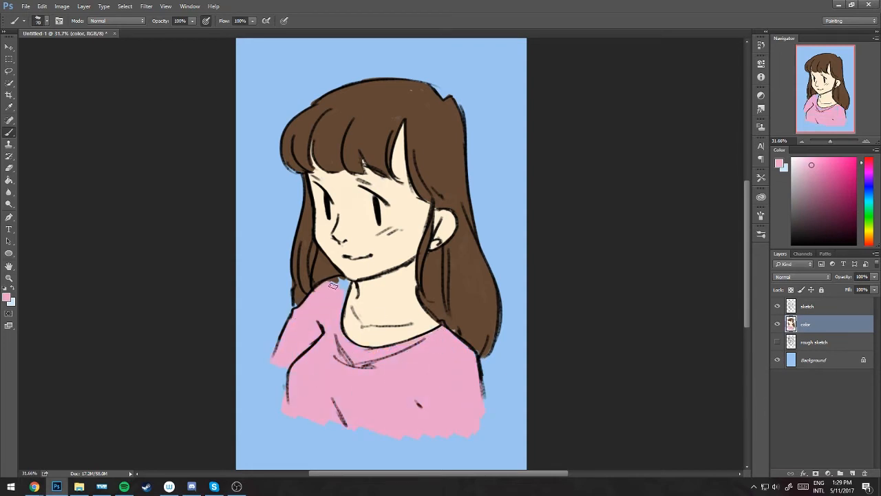
left_click_drag(334, 286, 345, 282)
left_click_drag(289, 362, 283, 382)
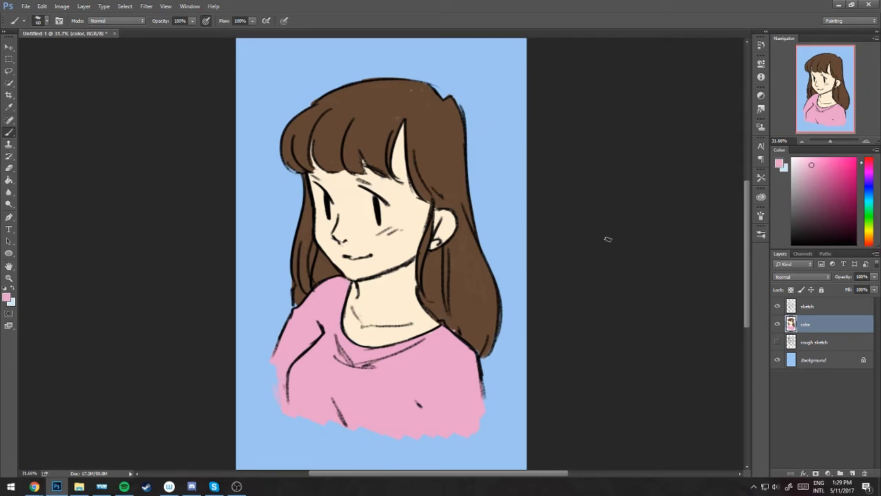
Shade the hair with a darker brown based on the hair color, covering the back strands, crown and bangs
key("i")
left_click(472, 158)
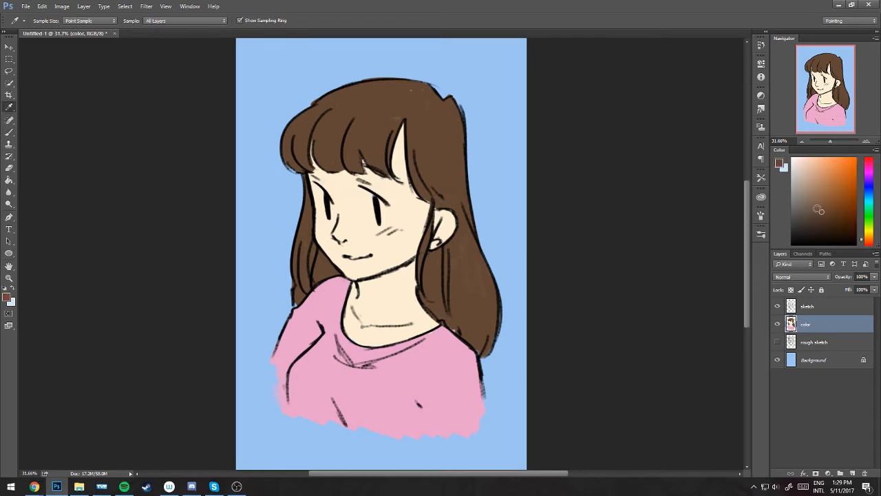
key("b")
left_click(826, 227)
mouse_move(441, 292)
left_mouse_down()
mouse_move(472, 336)
mouse_move(455, 329)
mouse_move(432, 295)
mouse_move(426, 305)
mouse_move(433, 255)
mouse_move(472, 335)
mouse_move(485, 317)
mouse_move(470, 341)
mouse_move(484, 351)
mouse_move(489, 319)
mouse_move(455, 239)
left_mouse_up()
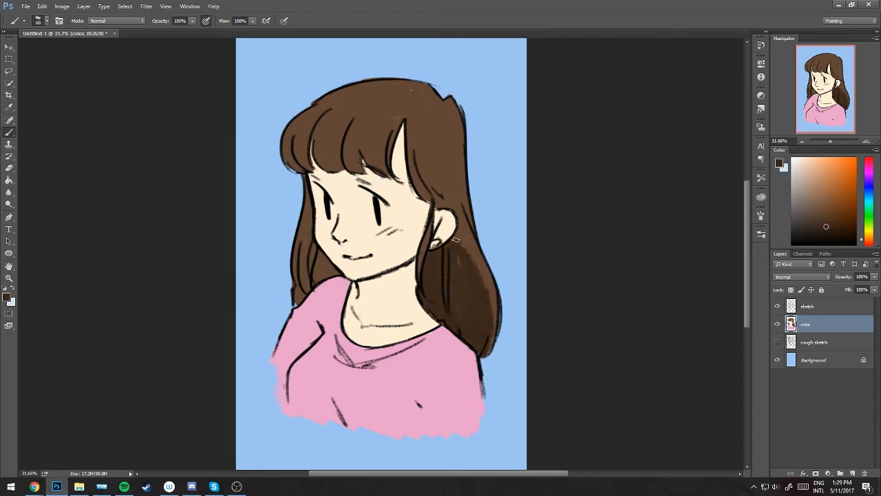
mouse_move(440, 201)
left_mouse_down()
mouse_move(430, 177)
mouse_move(454, 219)
mouse_move(427, 158)
mouse_move(464, 177)
mouse_move(360, 166)
mouse_move(373, 161)
mouse_move(317, 125)
mouse_move(294, 140)
mouse_move(429, 91)
mouse_move(418, 104)
mouse_move(431, 143)
mouse_move(425, 118)
mouse_move(452, 142)
mouse_move(413, 84)
mouse_move(354, 100)
mouse_move(390, 84)
mouse_move(313, 133)
left_mouse_up()
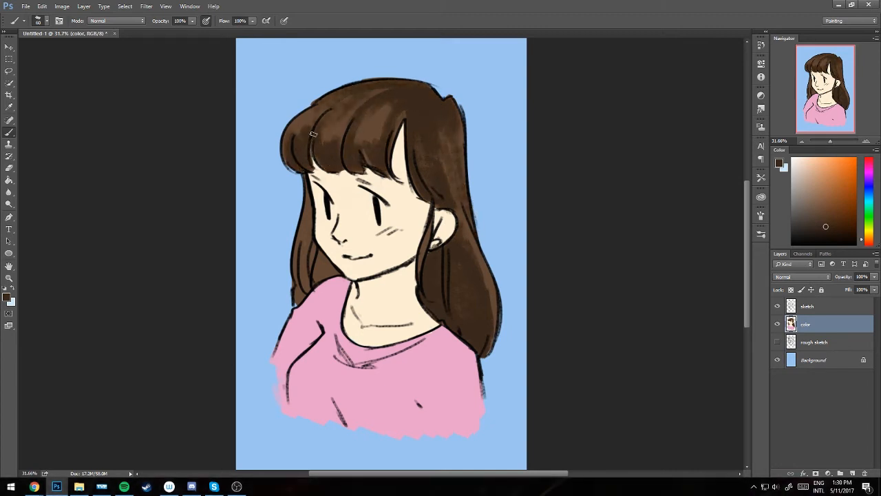
mouse_move(319, 253)
left_mouse_down()
mouse_move(309, 288)
mouse_move(305, 228)
left_mouse_up()
Choose an orange-tan shadow color based on the skin tone and shade the skin along the jaw and neck
left_click(391, 287, "alt")
left_click(832, 177)
left_click(860, 241)
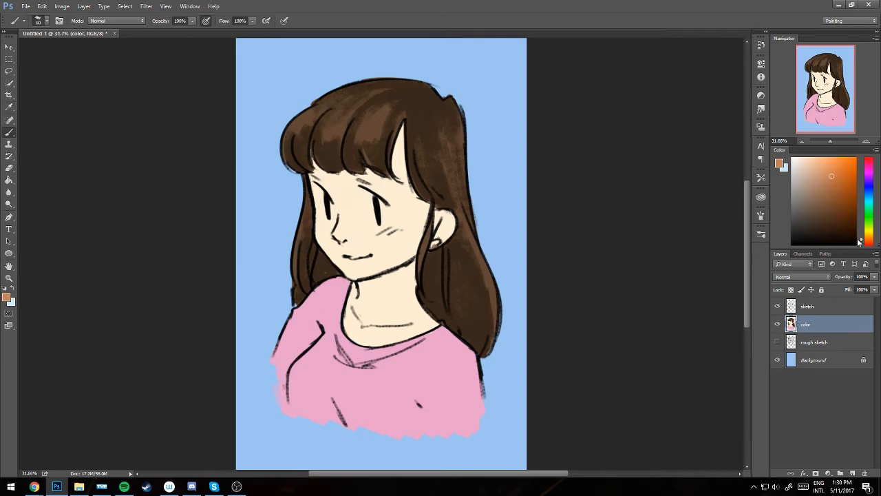
left_click(860, 242)
mouse_move(413, 266)
left_mouse_down()
mouse_move(360, 284)
mouse_move(379, 297)
mouse_move(362, 293)
mouse_move(424, 217)
mouse_move(401, 255)
left_mouse_up()
Add tan shadows with a smaller brush beneath the bangs, along the face sides, beside the nose and around the collarbone
left_click(388, 285, "alt")
key("bracketleft")
key("bracketleft")
mouse_move(396, 179)
left_mouse_down()
mouse_move(395, 150)
mouse_move(419, 221)
left_mouse_up()
mouse_move(312, 165)
left_mouse_down()
mouse_move(391, 181)
mouse_move(315, 206)
mouse_move(344, 245)
left_mouse_up()
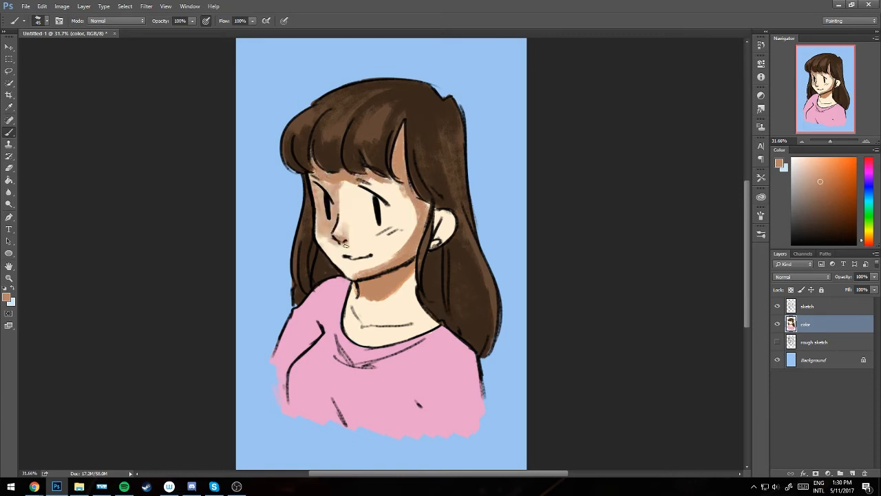
left_click_drag(345, 207, 344, 242)
mouse_move(360, 284)
left_mouse_down()
mouse_move(348, 333)
mouse_move(409, 329)
left_mouse_up()
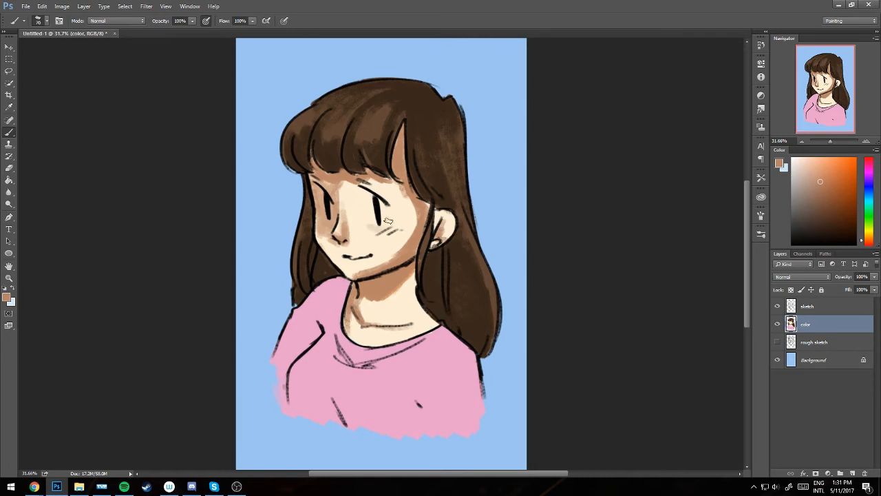
Shade the shirt with a darker rose pink on the sleeve, collar and fabric folds
left_click(871, 163)
mouse_move(288, 371)
left_mouse_down()
mouse_move(325, 421)
mouse_move(318, 311)
mouse_move(342, 281)
left_mouse_up()
mouse_move(303, 348)
left_mouse_down()
mouse_move(328, 321)
mouse_move(421, 344)
left_mouse_up()
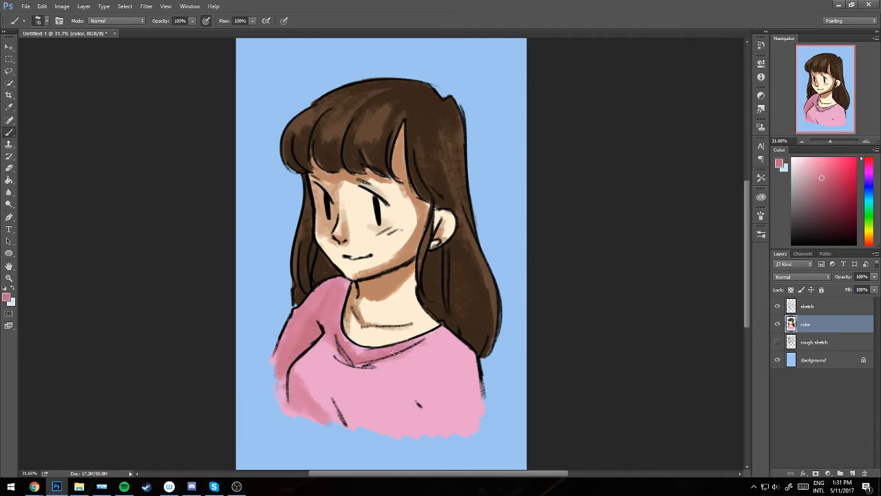
left_click_drag(330, 361, 375, 385)
left_click_drag(324, 413, 358, 437)
mouse_move(396, 393)
left_mouse_down()
mouse_move(437, 437)
mouse_move(413, 434)
left_mouse_up()
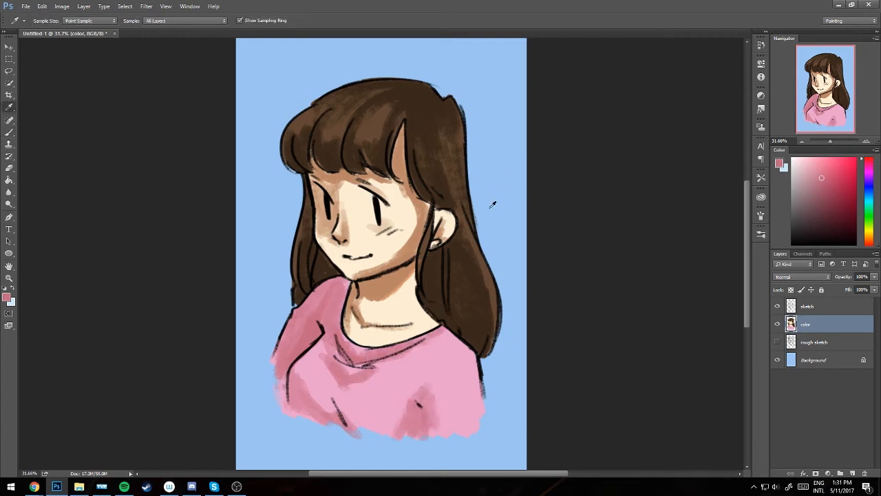
Paint light brown highlights on the bangs and on the long hair behind the ear
left_click(380, 121, "alt")
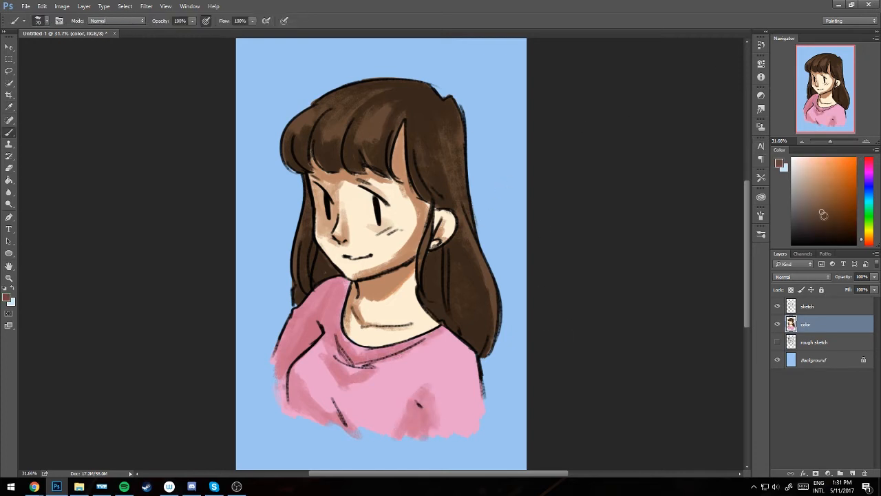
left_click(818, 199)
left_click(810, 185)
left_click(372, 125, "alt")
left_click(811, 189)
mouse_move(390, 106)
left_mouse_down()
mouse_move(377, 135)
mouse_move(357, 148)
left_mouse_up()
mouse_move(355, 104)
left_mouse_down()
mouse_move(338, 135)
mouse_move(303, 125)
left_mouse_up()
mouse_move(448, 138)
left_mouse_down()
mouse_move(442, 178)
mouse_move(451, 184)
left_mouse_up()
Paint paler pink highlights across the front of the shirt
left_click(381, 363, "alt")
mouse_move(381, 369)
left_mouse_down()
mouse_move(389, 389)
mouse_move(372, 420)
left_mouse_up()
left_click_drag(392, 386, 348, 416)
left_click_drag(324, 351, 296, 396)
mouse_move(320, 361)
left_mouse_down()
mouse_move(309, 381)
mouse_move(338, 404)
left_mouse_up()
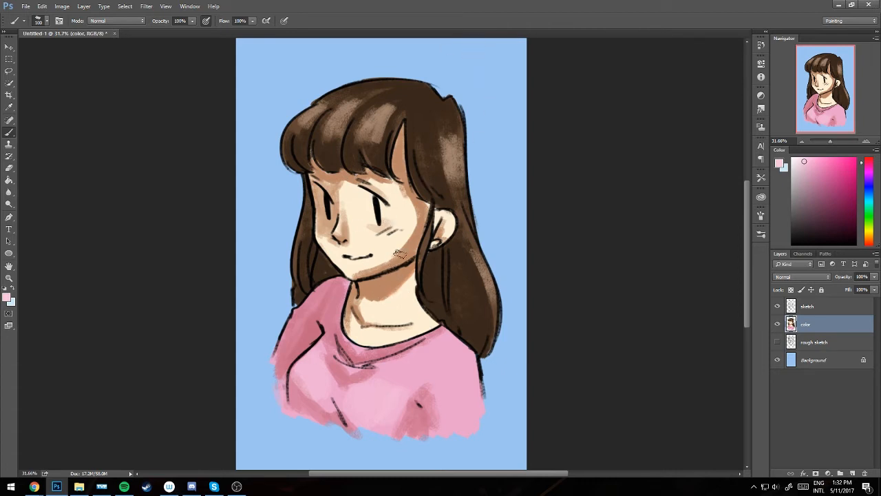
left_click(424, 239, "alt")
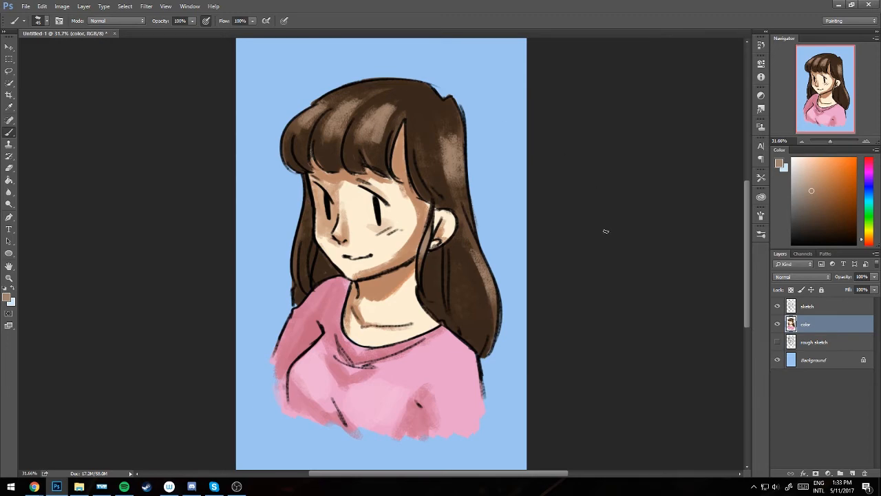
Toggle the color layer's visibility to compare the drawing with and without the painted colors
left_click(779, 325)
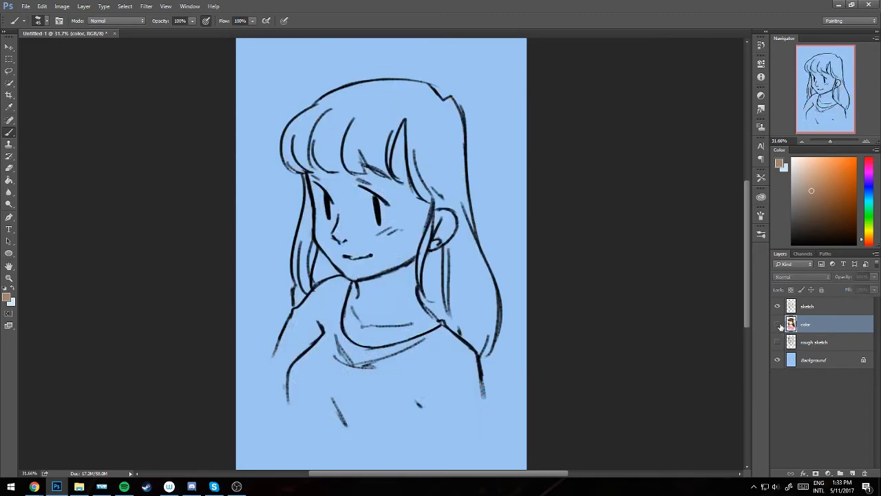
left_click(778, 324)
left_click(778, 324)
left_click(778, 325)
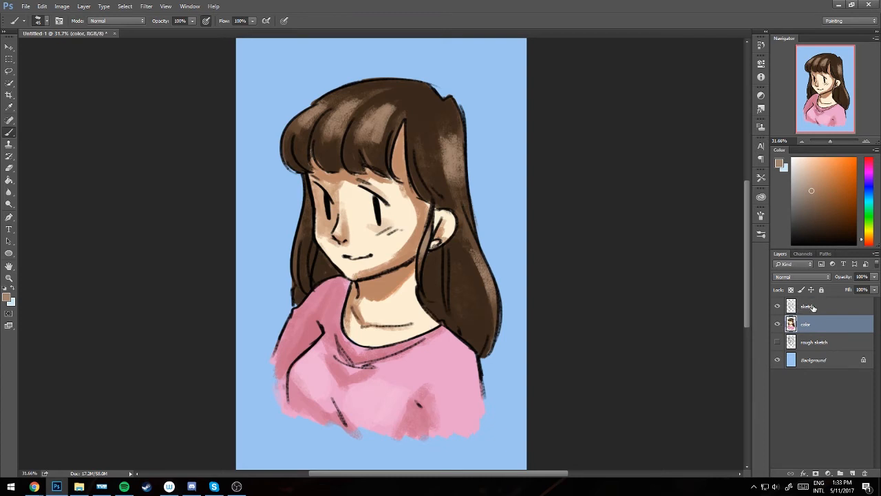
Duplicate the sketch layer as "sketch copy", hide the copy and move it directly above Background
left_click(810, 308)
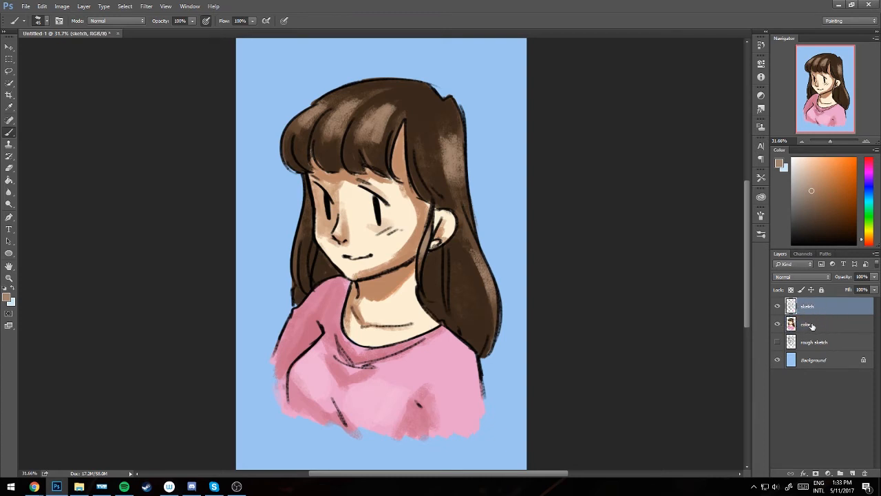
left_click(813, 325)
left_click(818, 312)
right_click(812, 314)
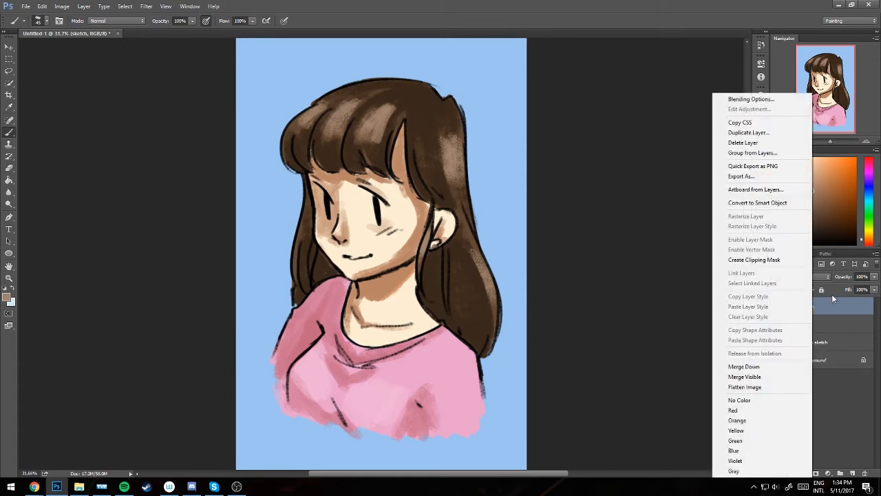
left_click(749, 132)
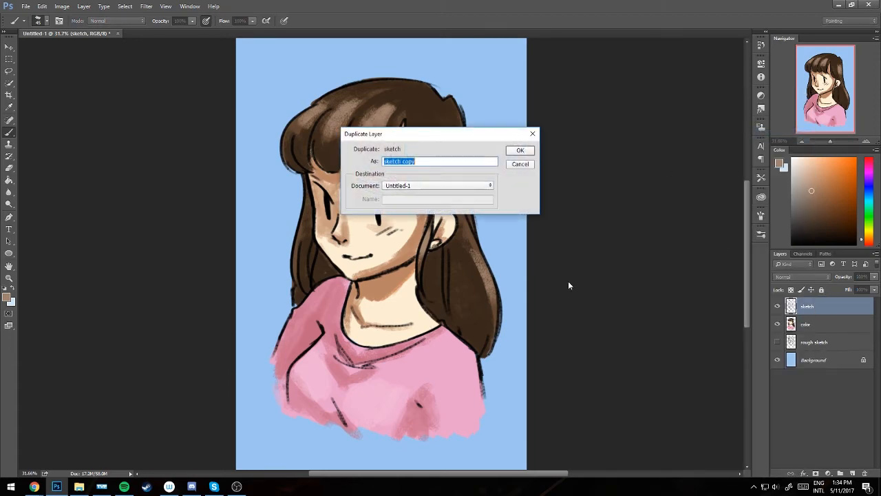
left_click(516, 149)
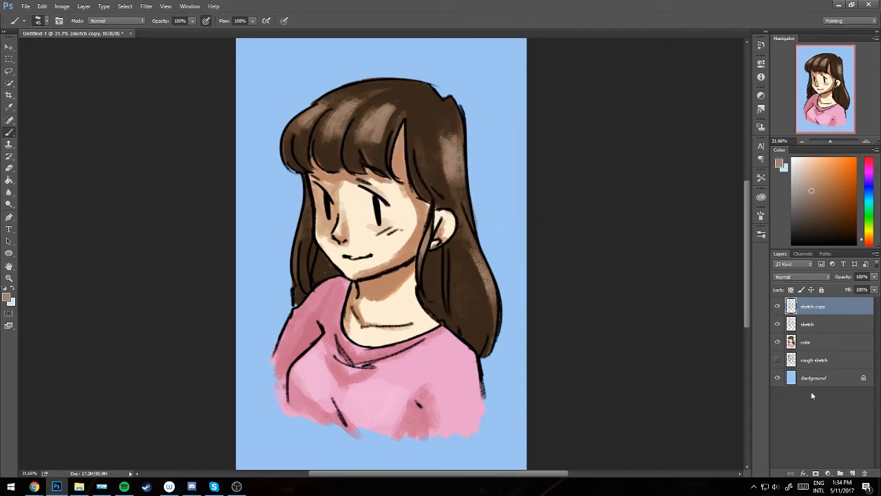
left_click(778, 307)
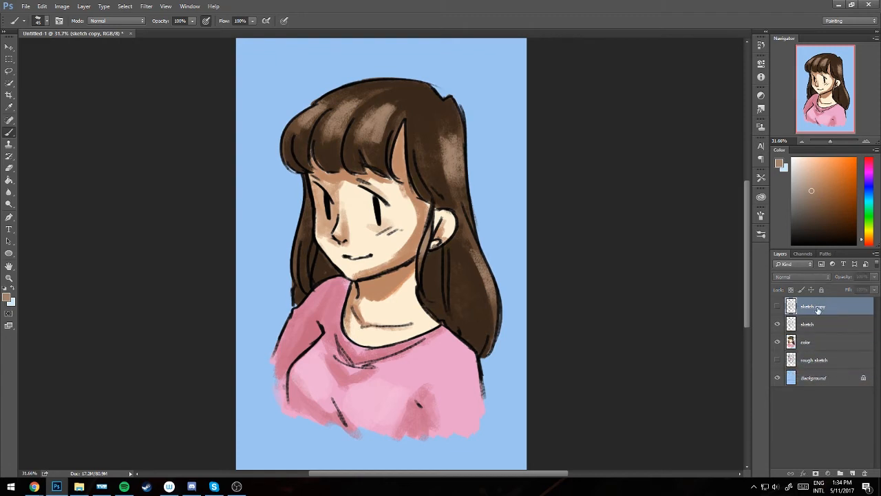
left_click_drag(818, 311, 831, 370)
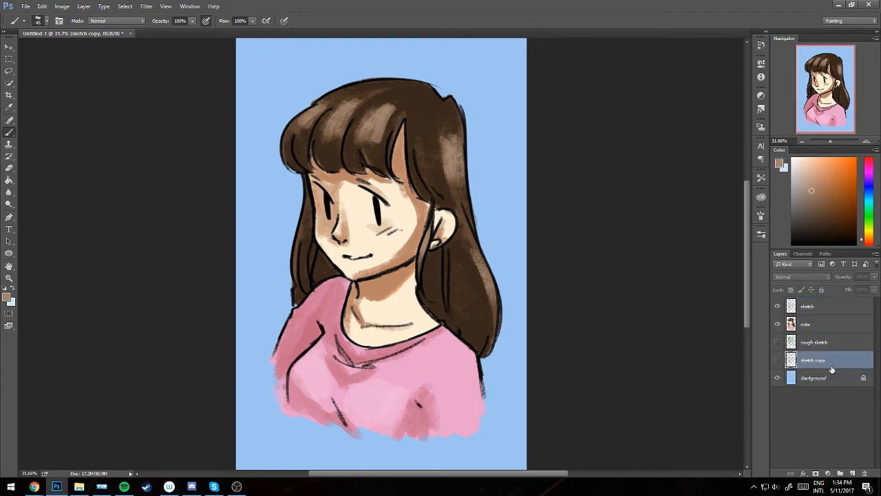
Add a new layer directly above the sketch layer and clip it to the sketch with a clipping mask
left_click(830, 306)
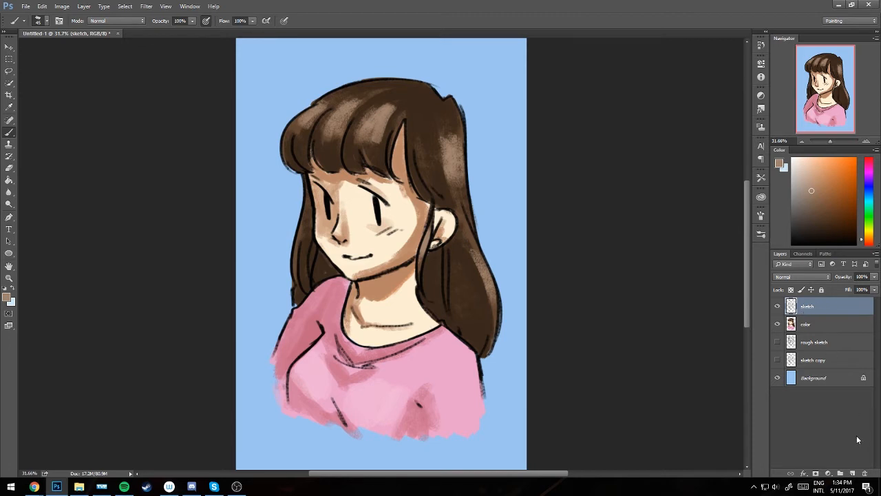
left_click(852, 473)
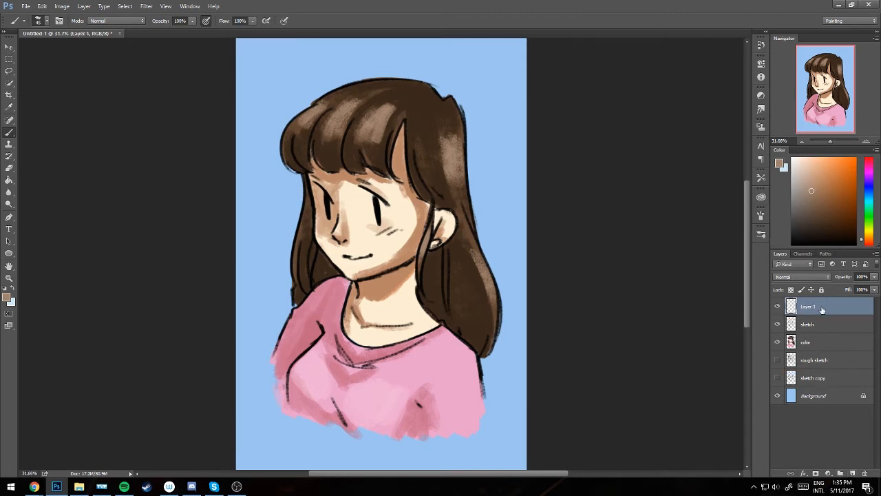
right_click(822, 310)
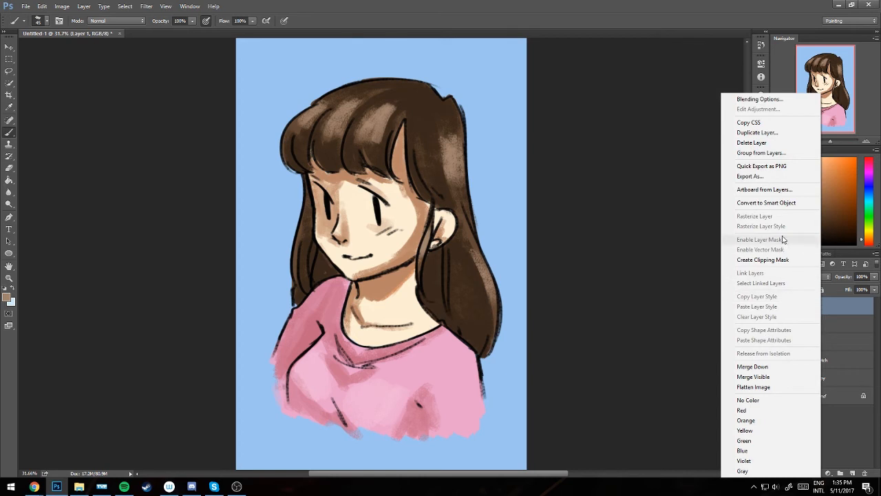
left_click(764, 259)
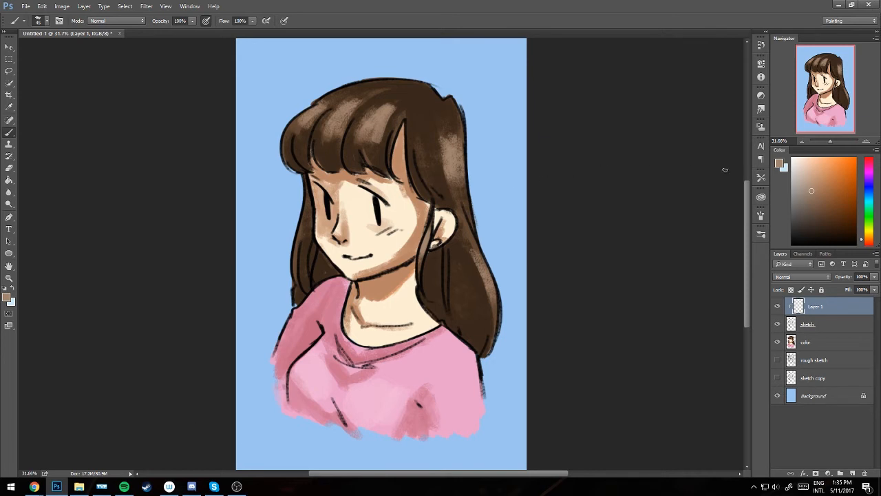
Fill the clipped layer with a dark reddish brown to tint the line art, and compare the lines with and without it
left_click(870, 244)
left_click_drag(841, 215, 844, 223)
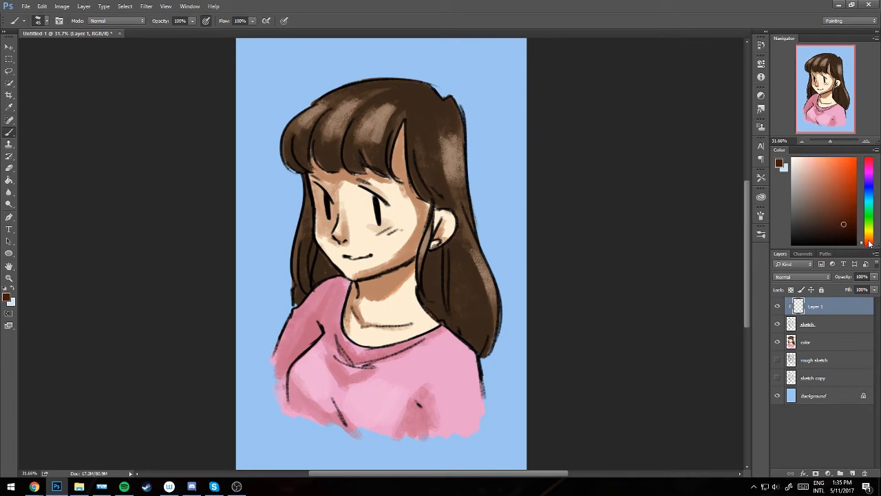
left_click(870, 241)
left_click(850, 228)
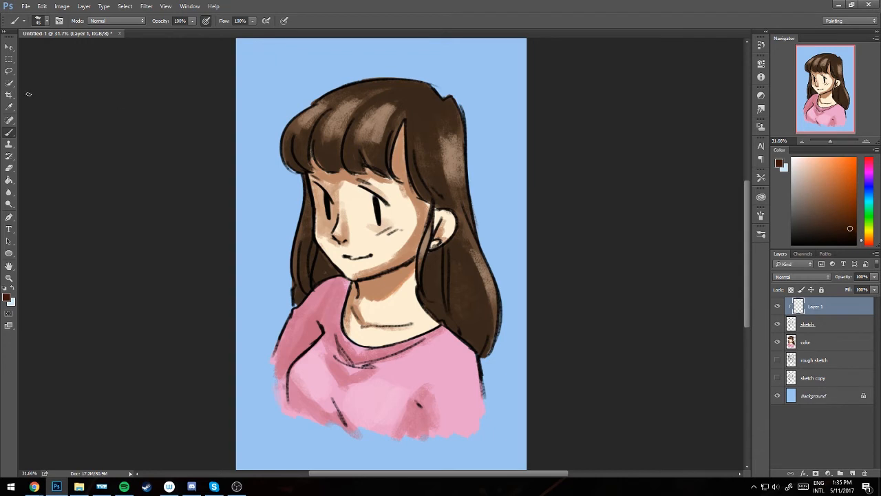
left_click(9, 179)
left_click(308, 81)
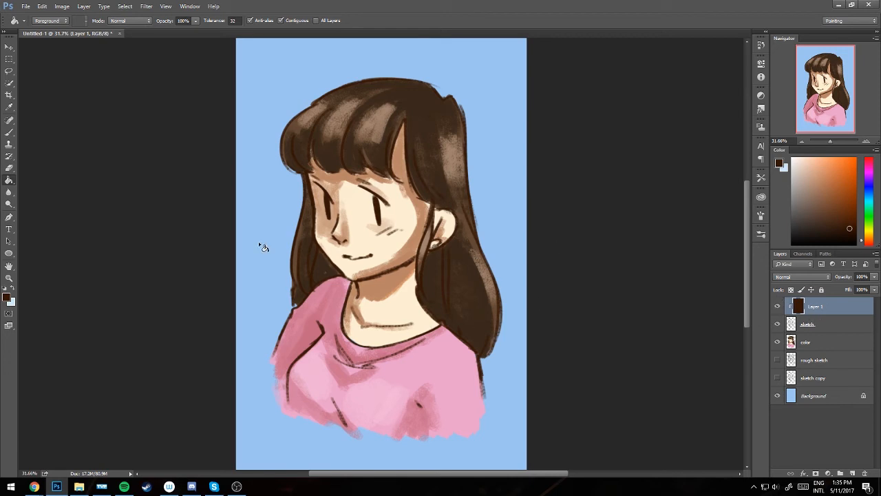
left_click(779, 306)
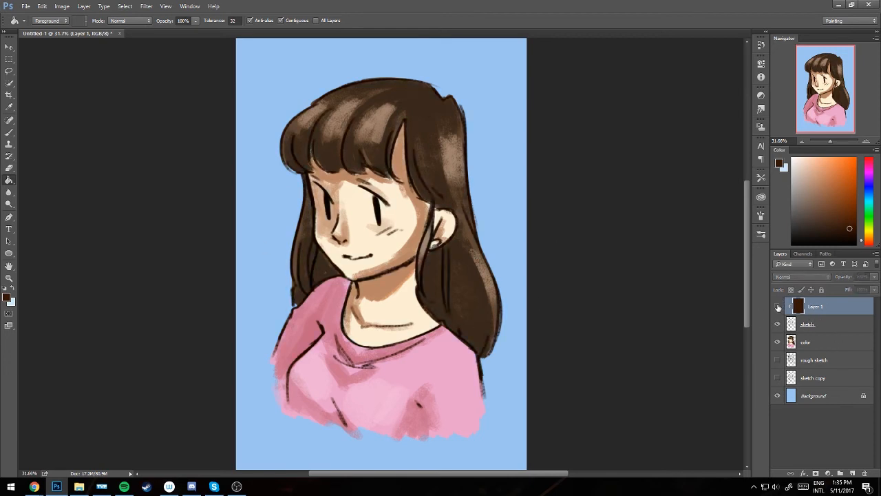
left_click(778, 306)
Refill the clipped layer with a darker, near-black brown and toggle its visibility to compare the line colors
left_click_drag(850, 236, 849, 239)
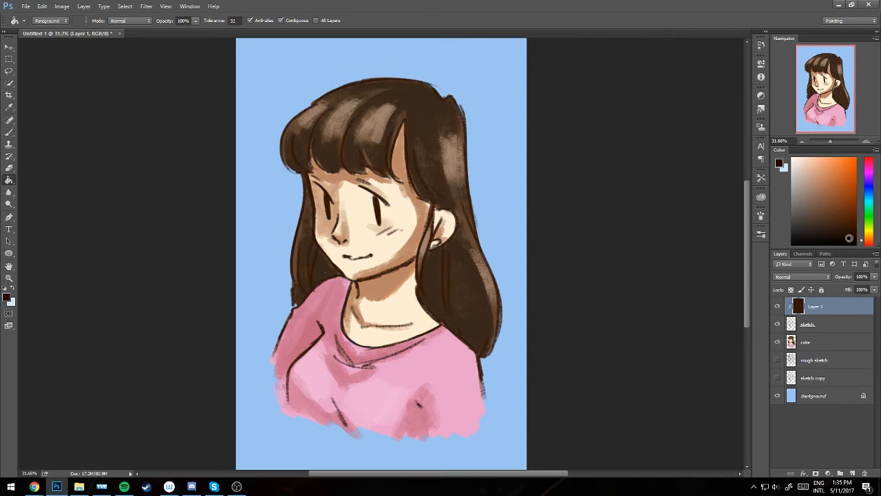
left_click(511, 139)
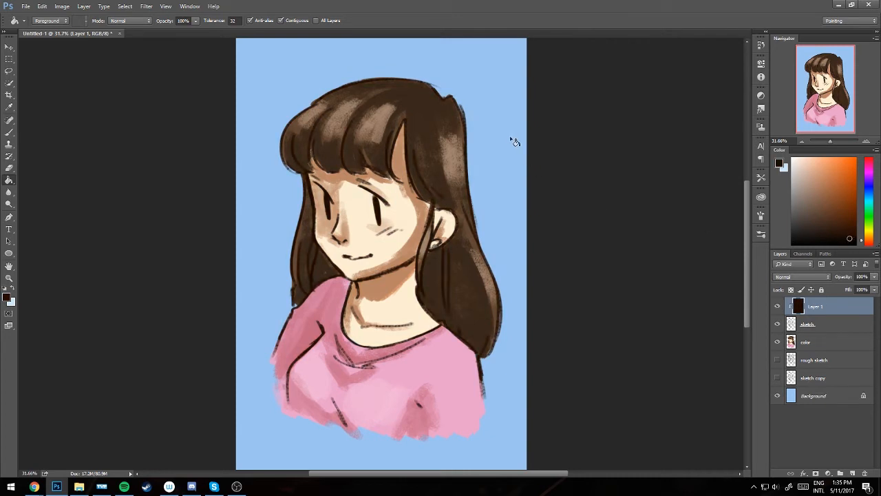
left_click(779, 306)
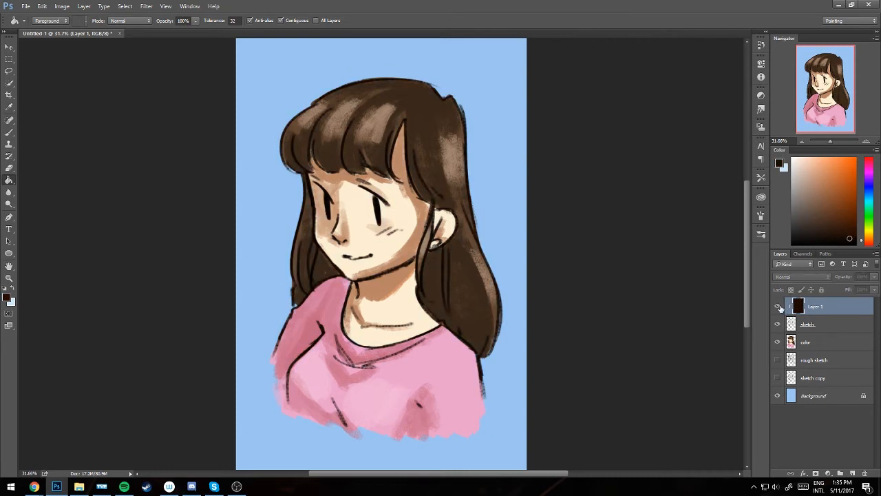
left_click(779, 307)
left_click(779, 306)
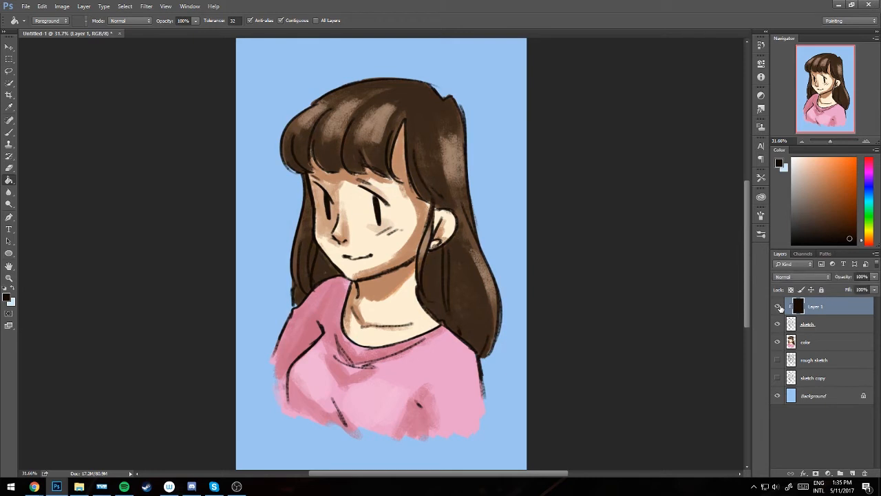
left_click(779, 306)
left_click(778, 307)
Recolor the shirt's sleeve, fold and outer lines with a saturated pinkish red based on the shirt's shadow tone, using a large brush
left_click(13, 135)
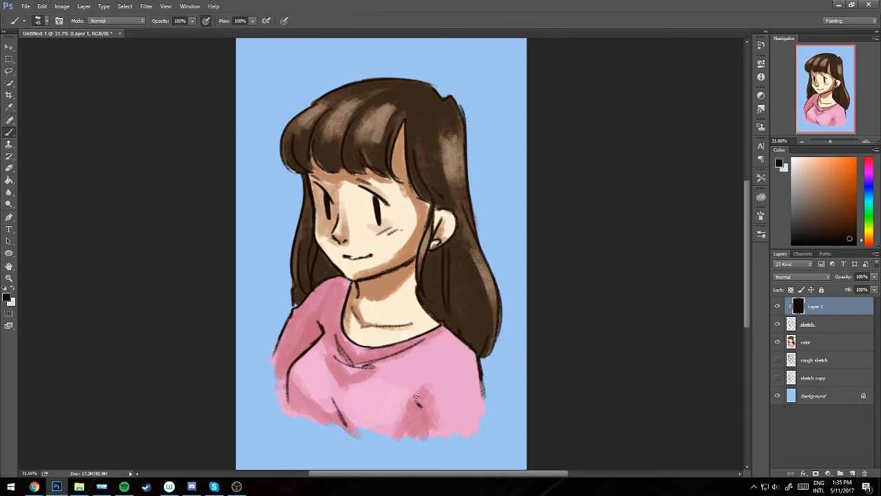
key("i")
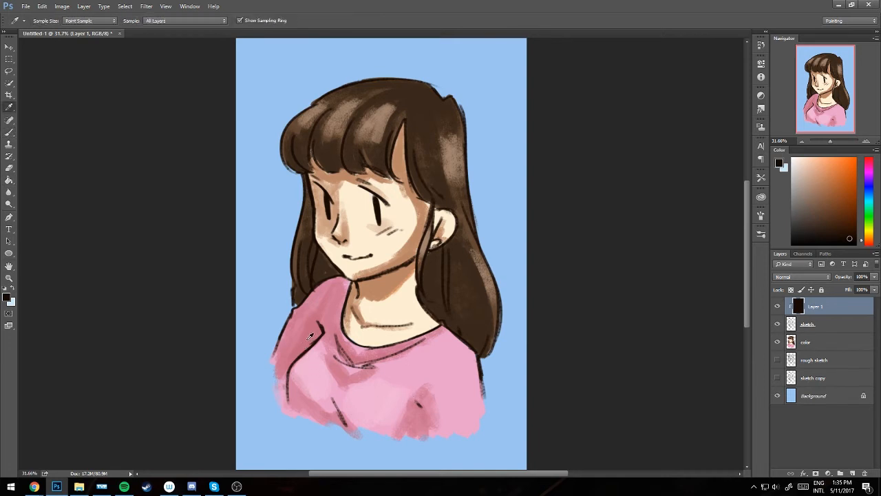
left_click(311, 334)
key("b")
mouse_move(823, 188)
left_mouse_down()
mouse_move(836, 169)
mouse_move(836, 184)
left_mouse_up()
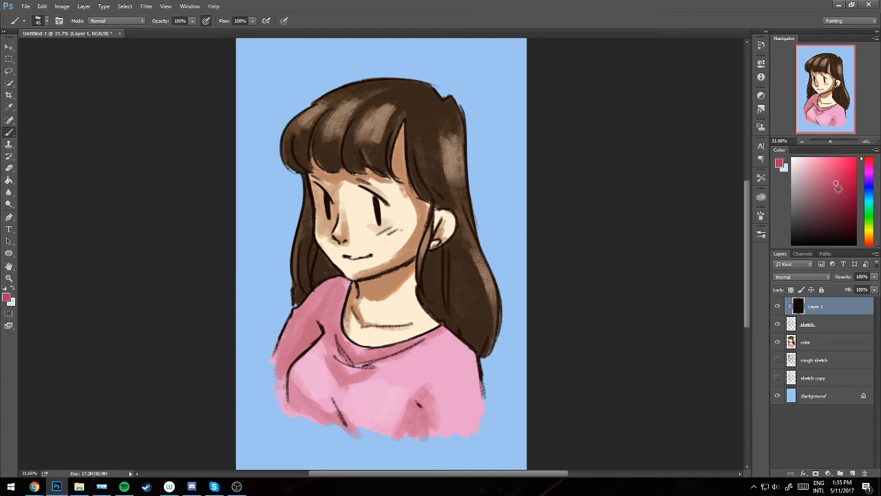
key("bracketright")
key("bracketright")
key("bracketright")
key("bracketright")
key("bracketright")
key("bracketright")
key("bracketright")
mouse_move(316, 319)
left_mouse_down()
mouse_move(291, 368)
mouse_move(289, 410)
left_mouse_up()
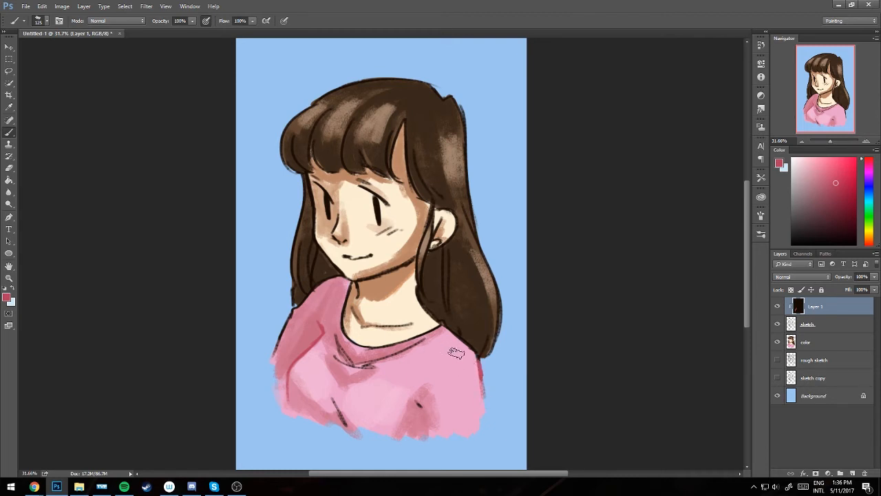
mouse_move(421, 340)
left_mouse_down()
mouse_move(358, 363)
mouse_move(339, 343)
left_mouse_up()
mouse_move(358, 401)
left_mouse_down()
mouse_move(385, 405)
mouse_move(410, 398)
left_mouse_up()
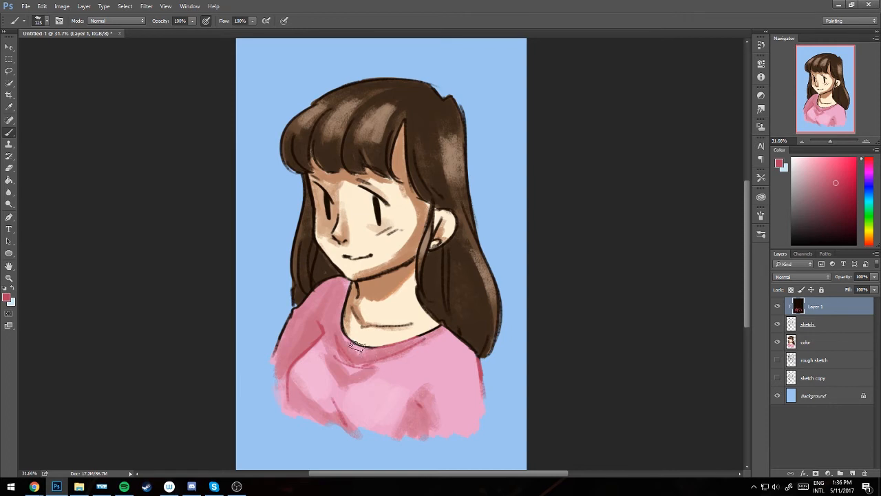
Recolor the neckline and outer sleeve lines in the same pinkish red with a smaller brush, and compare the result with the clipped layer hidden
left_click_drag(421, 339, 443, 331)
key("[")
key("[")
left_click_drag(343, 331, 342, 319)
left_click_drag(275, 354, 286, 319)
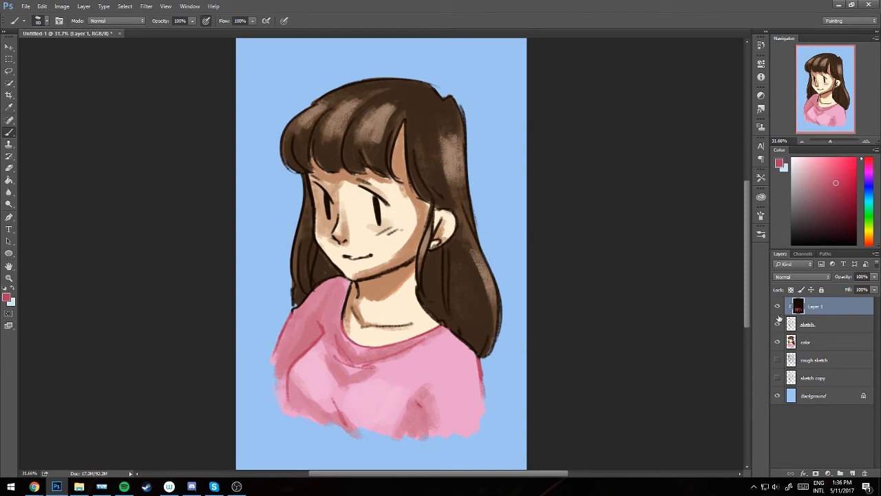
left_click(778, 306)
left_click(779, 308)
Merge the clipped Layer 1 into the sketch layer, check the merged lines, and merge the sketch into the color layer
right_click(839, 307)
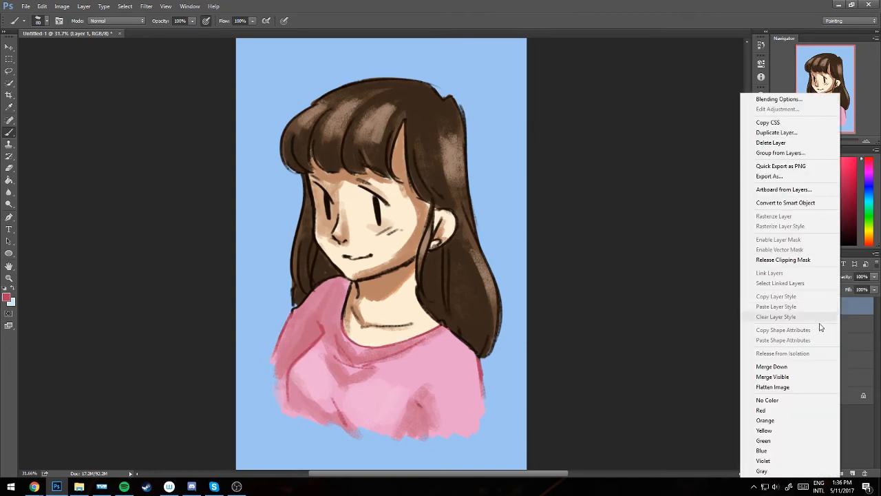
left_click(772, 367)
left_click(778, 309)
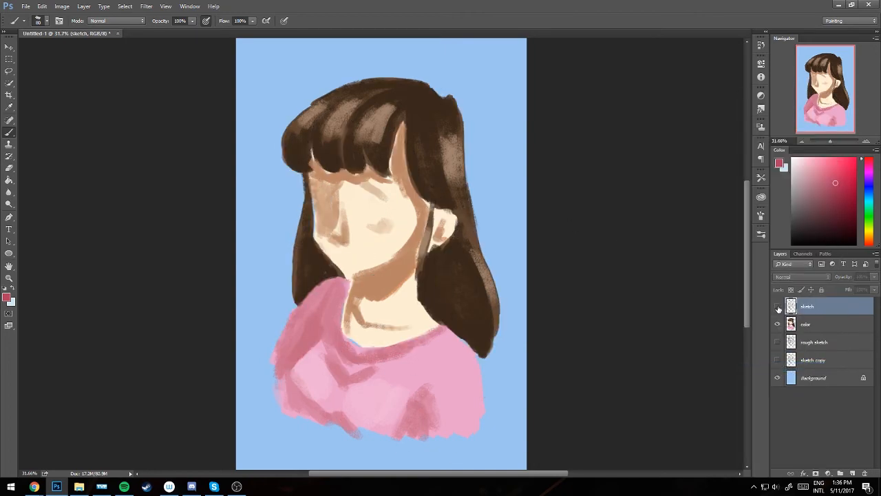
left_click(779, 311)
left_click(778, 307)
left_click(778, 308)
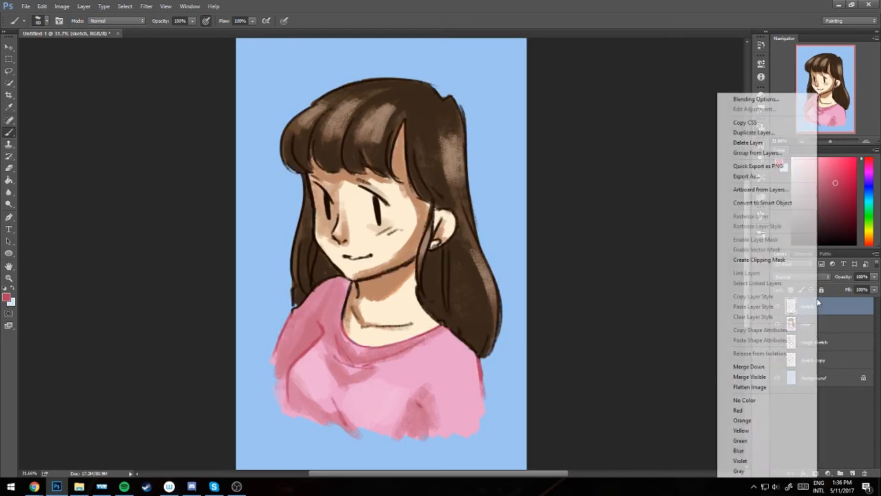
right_click(818, 310)
left_click(771, 367)
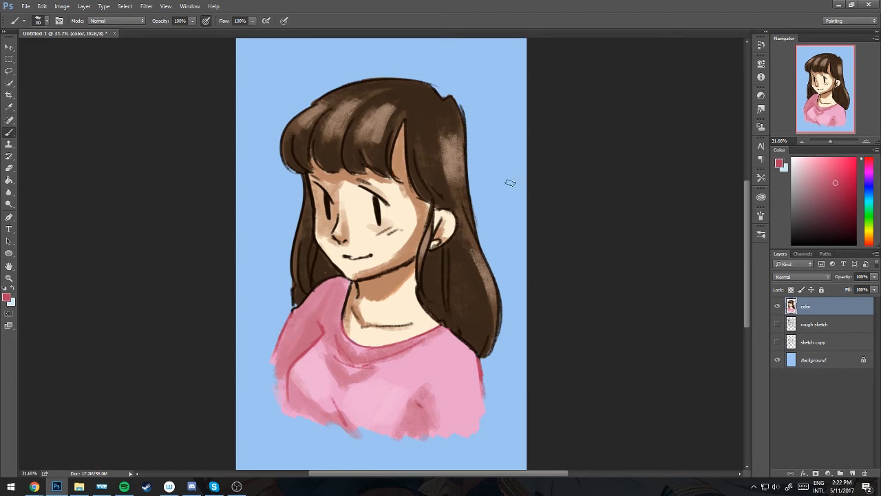
Paint over the dark jawline with the skin shadow tone sampled from the lower cheek
key("i")
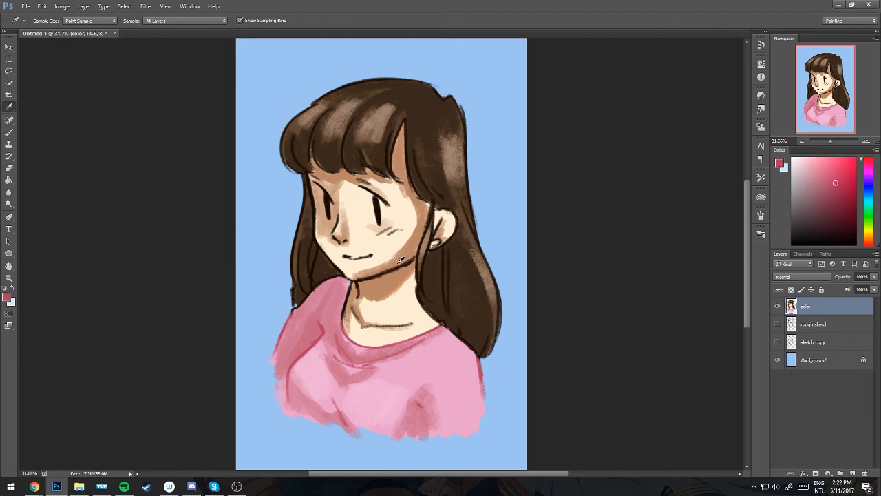
left_click(405, 261)
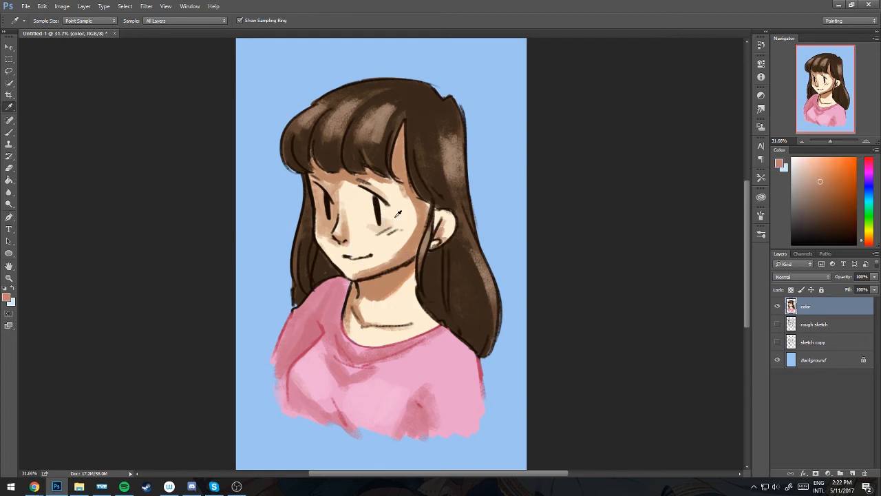
key("b")
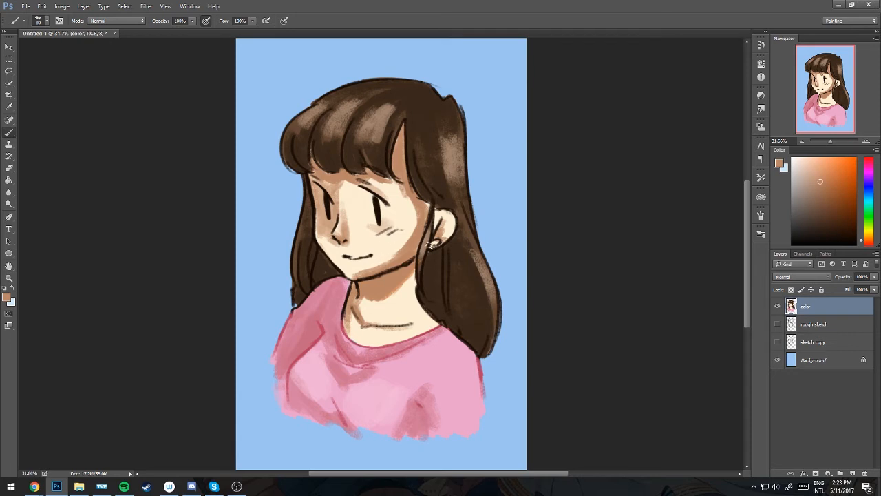
key("i")
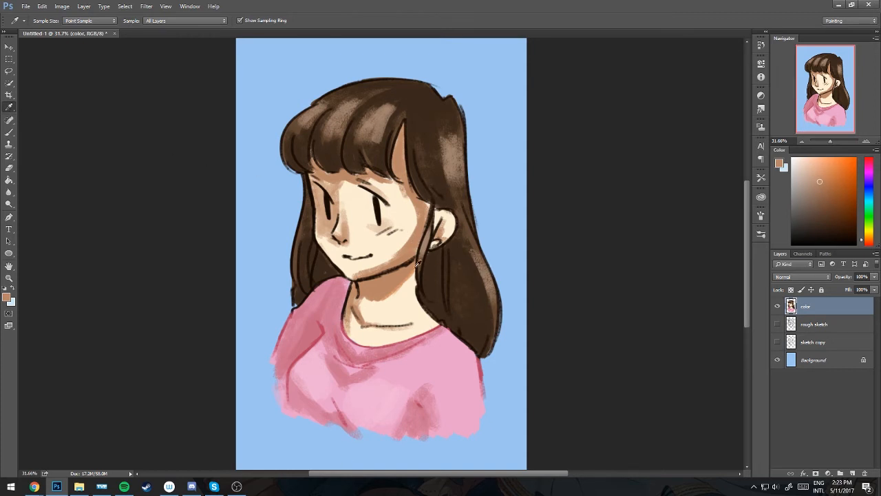
key("b")
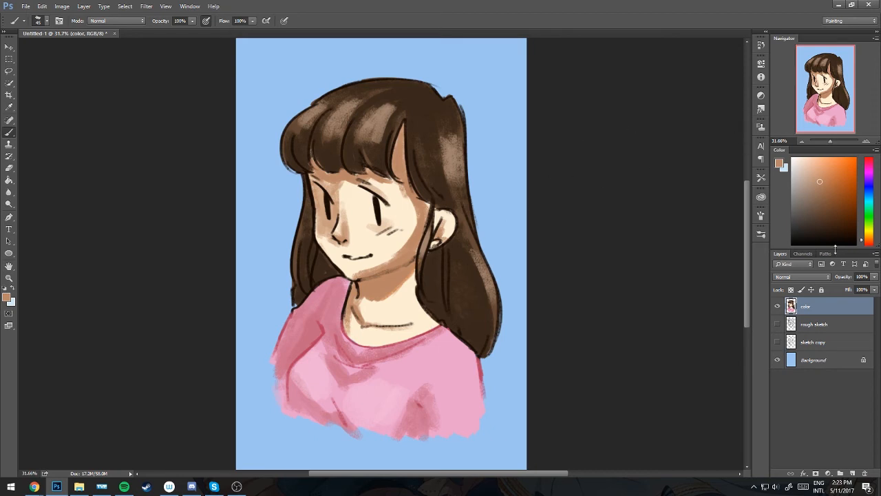
Paint a dark reddish-brown shadow on the neck under the chin and refine the jaw edge with the sampled skin shadow tone
left_click_drag(871, 244, 870, 242)
left_click_drag(842, 217, 838, 206)
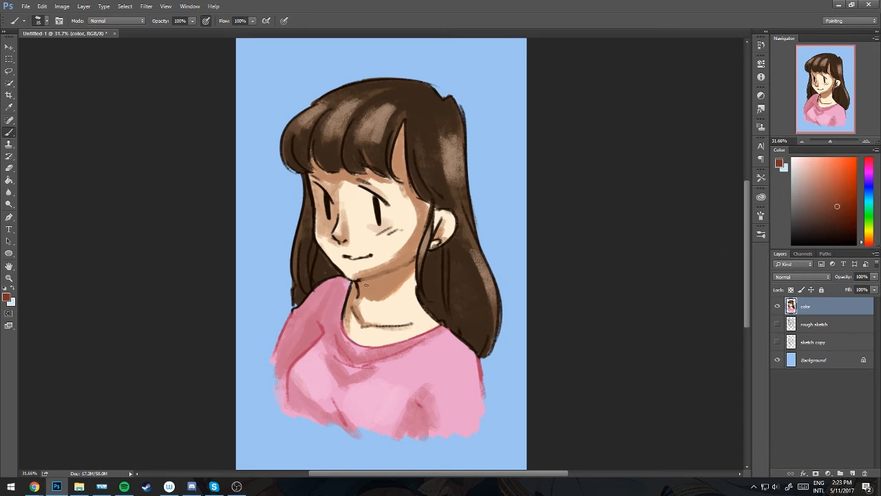
mouse_move(363, 285)
left_mouse_down()
mouse_move(405, 266)
mouse_move(361, 284)
mouse_move(387, 284)
mouse_move(376, 288)
mouse_move(389, 267)
mouse_move(398, 293)
mouse_move(380, 283)
mouse_move(382, 275)
mouse_move(398, 296)
mouse_move(400, 288)
mouse_move(386, 295)
mouse_move(371, 283)
mouse_move(397, 279)
mouse_move(368, 297)
mouse_move(409, 267)
left_mouse_up()
left_click_drag(377, 297, 407, 272)
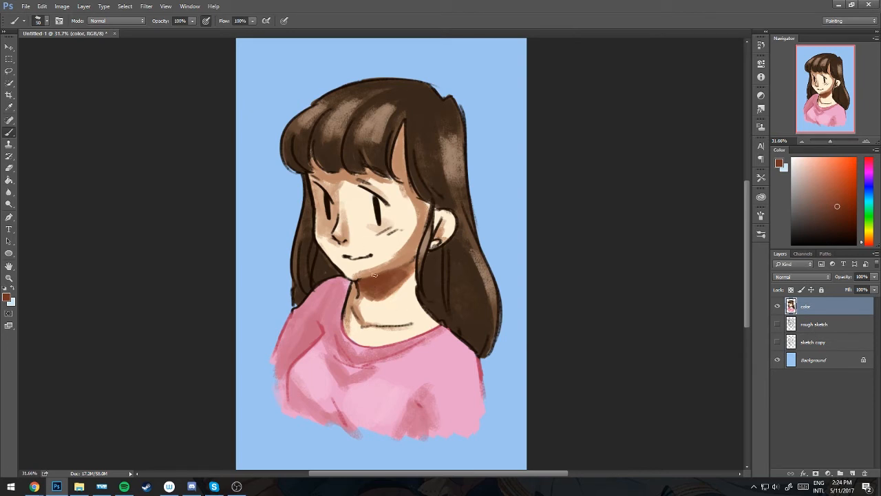
left_click(416, 243, "alt")
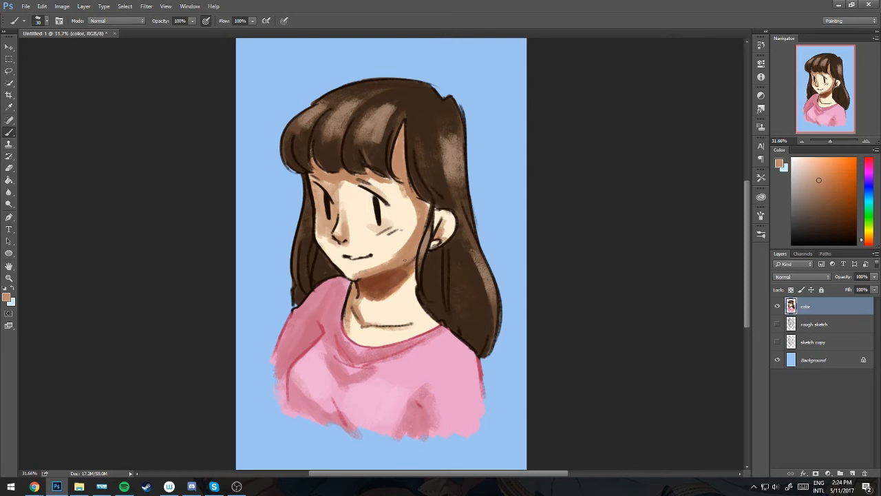
left_click_drag(398, 264, 359, 279)
Paint the sampled reddish-brown neck shadow onto the skin between the hair strands and down the temple beside the ear
left_click(393, 280, "alt")
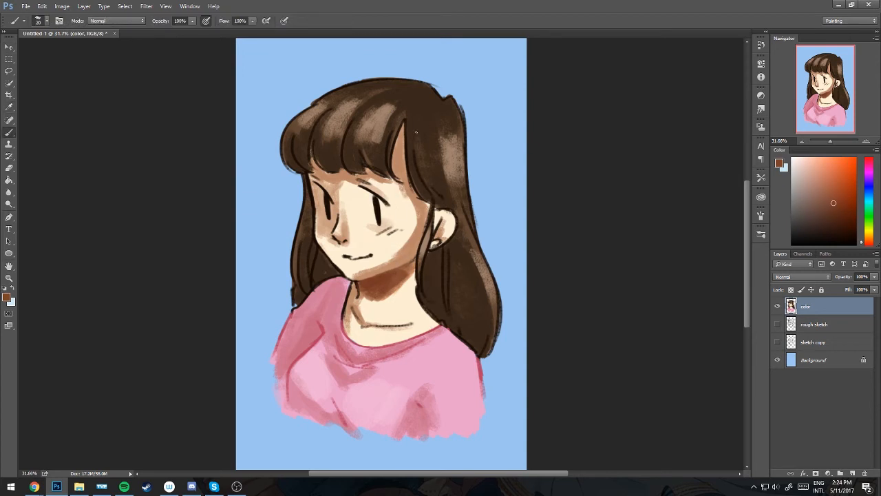
left_click_drag(404, 130, 409, 176)
left_click_drag(403, 124, 405, 183)
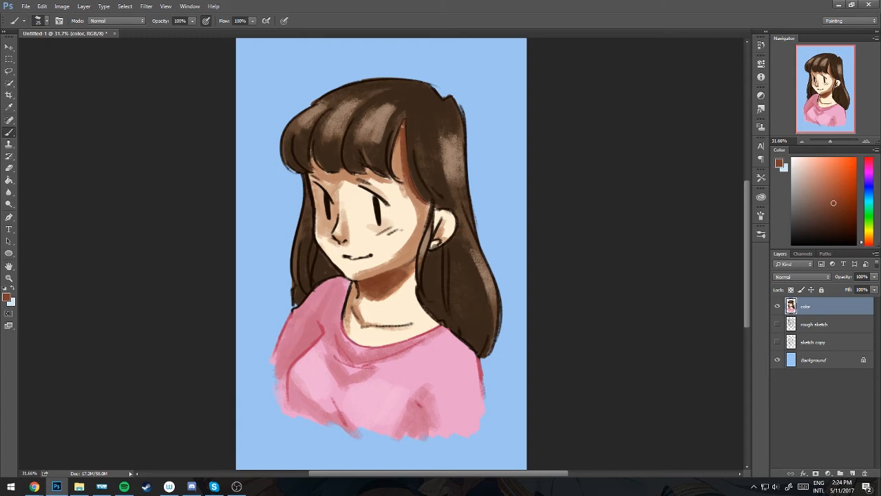
left_click_drag(400, 136, 396, 152)
mouse_move(401, 140)
left_mouse_down()
mouse_move(404, 171)
mouse_move(395, 162)
mouse_move(404, 176)
left_mouse_up()
left_click_drag(428, 205, 421, 218)
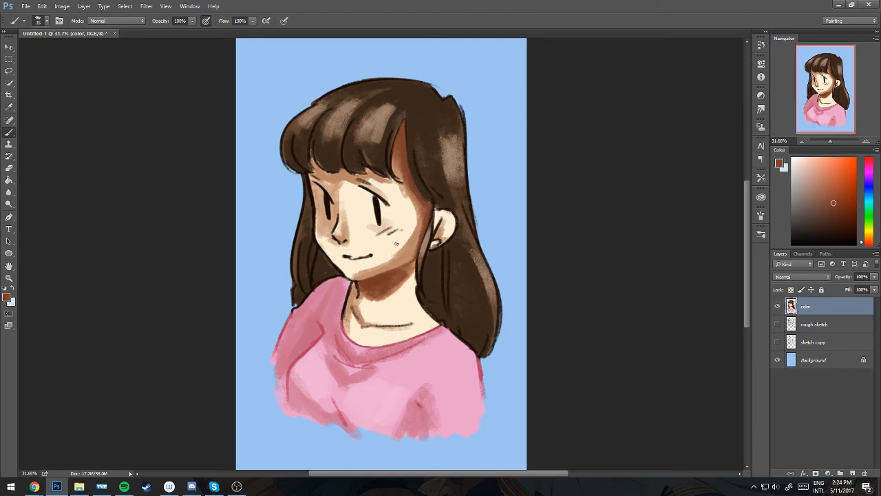
Blend the shadow edge along the near cheek and jaw using light and shadow skin tones sampled from the face
key("i")
left_click(411, 215)
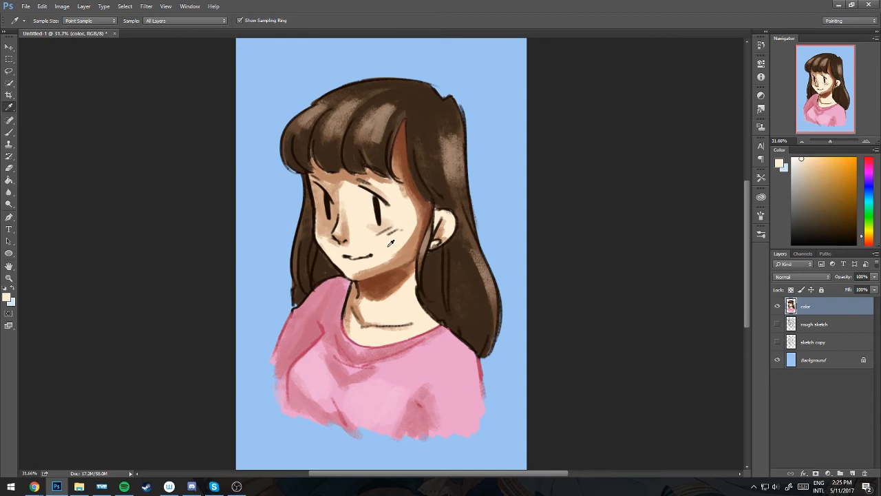
key("b")
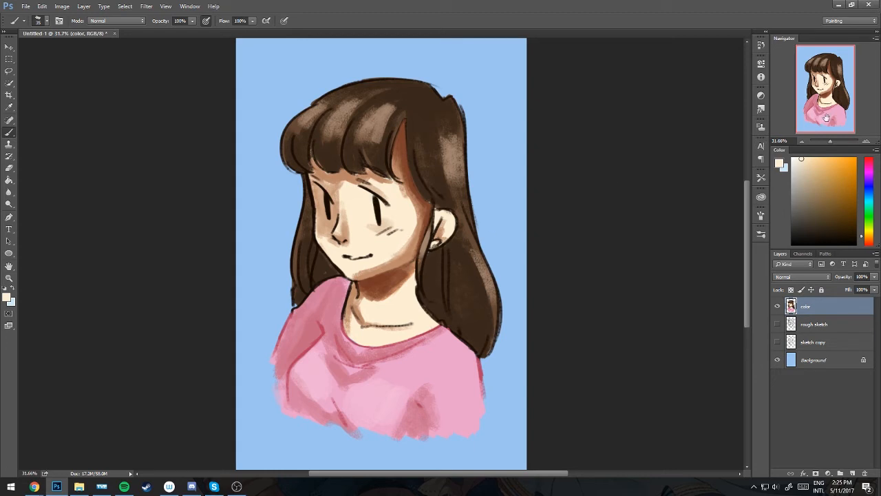
left_click(831, 139)
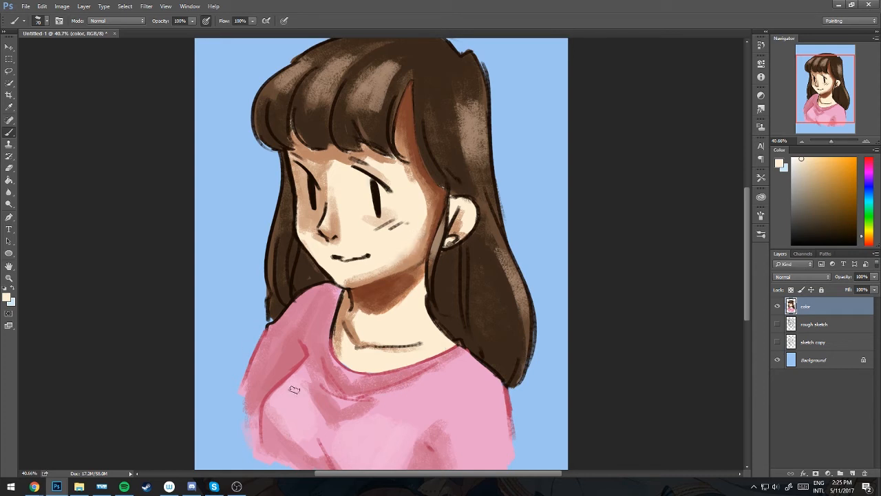
left_click(417, 257, "alt")
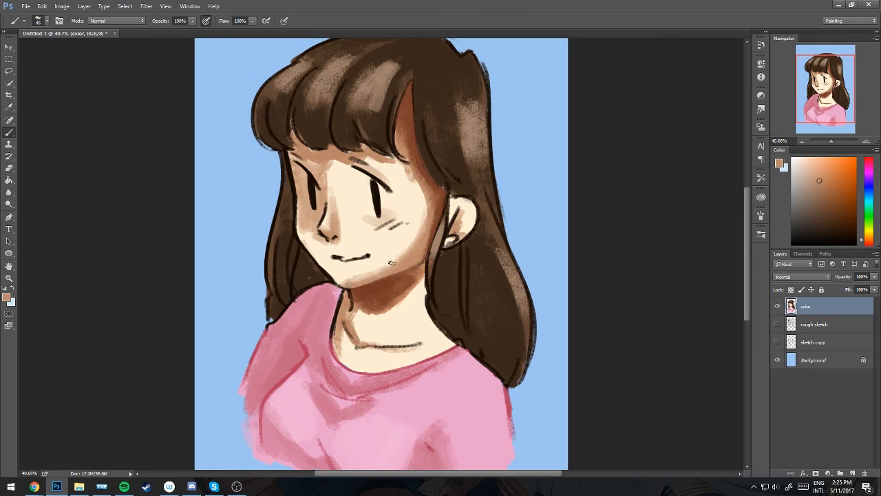
left_click(409, 238, "alt")
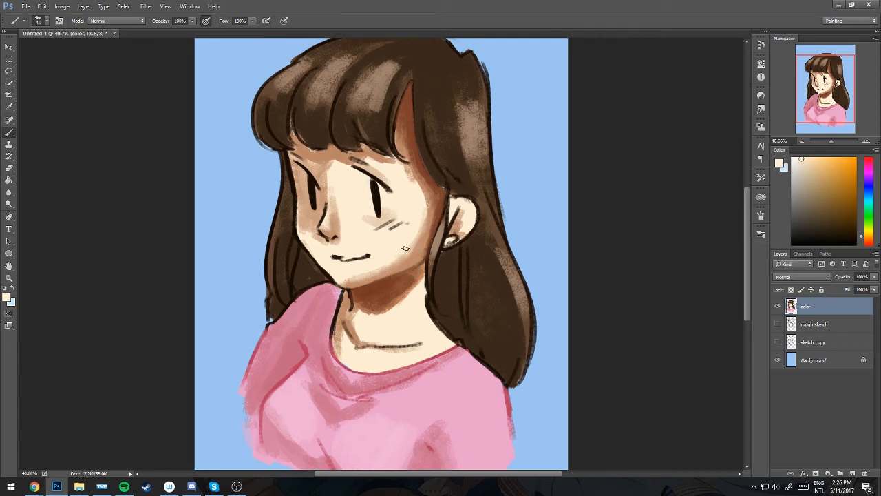
left_click(427, 233, "alt")
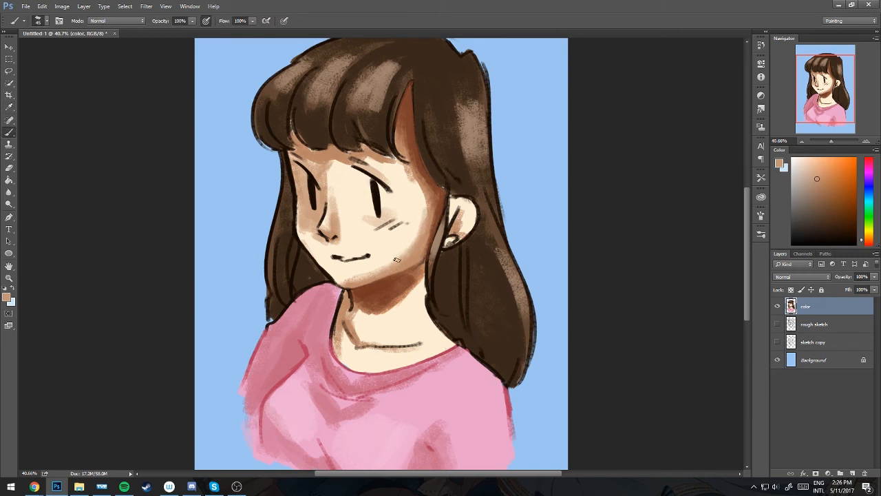
left_click(387, 252, "alt")
left_click_drag(385, 269, 358, 276)
Paint a sampled mid skin shadow tone with a smaller brush up the temple to the hair parting
left_click(433, 219, "alt")
key("bracketleft")
key("bracketleft")
mouse_move(434, 212)
left_mouse_down()
mouse_move(416, 160)
mouse_move(411, 86)
left_mouse_up()
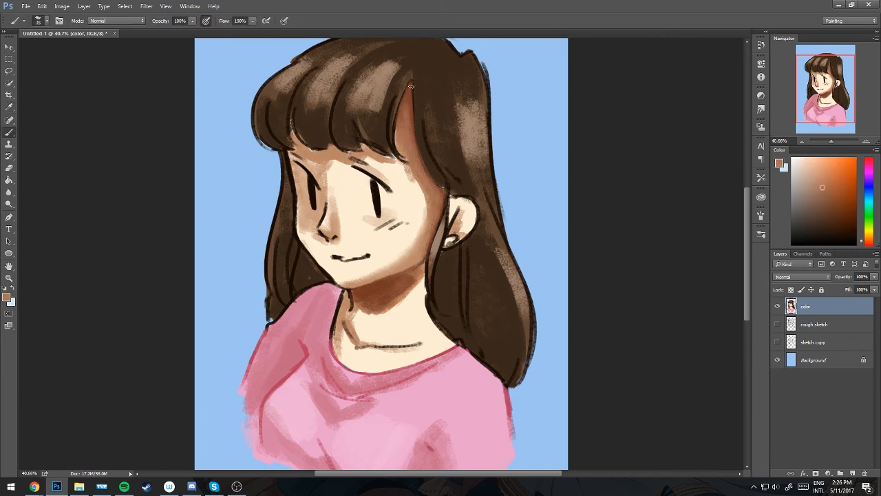
Shade the forehead beneath the bangs with skin shadow tones sampled from the temple and brow area
left_click(411, 149, "alt")
mouse_move(400, 163)
left_mouse_down()
mouse_move(363, 157)
mouse_move(352, 165)
left_mouse_up()
left_click(386, 173, "alt")
key("bracketleft")
left_click_drag(311, 171, 289, 154)
Paint over the dark outline of the far side of the face down to the chin with sampled skin shadow tones
left_click(398, 160, "alt")
mouse_move(294, 171)
left_mouse_down()
mouse_move(311, 242)
mouse_move(339, 277)
left_mouse_up()
key("bracketright")
left_click(310, 228, "alt")
left_click_drag(333, 266, 350, 277)
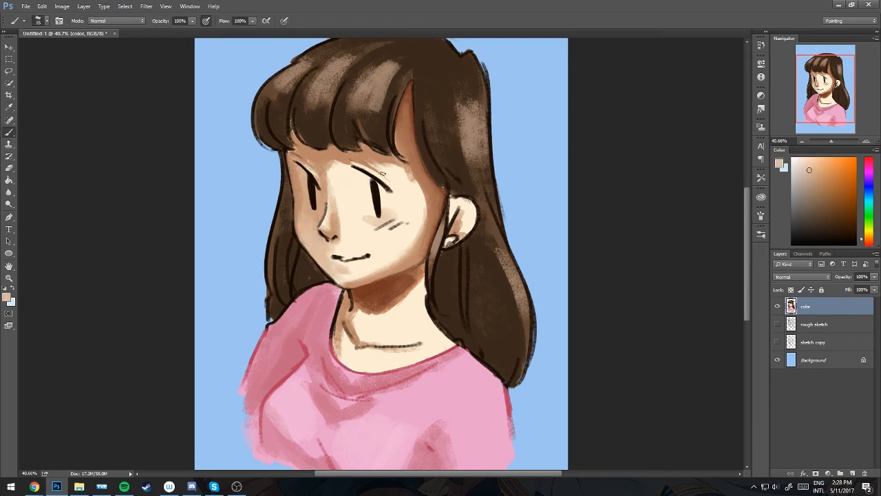
Paint over the dark nose-bridge line and shade beside the nose with sampled skin tones and a smaller brush
left_click(329, 225, "alt")
key("bracketleft")
key("bracketleft")
left_click_drag(326, 208, 320, 226)
mouse_move(325, 193)
left_mouse_down()
mouse_move(301, 246)
mouse_move(310, 249)
left_mouse_up()
left_click(314, 232, "alt")
left_click(302, 214, "alt")
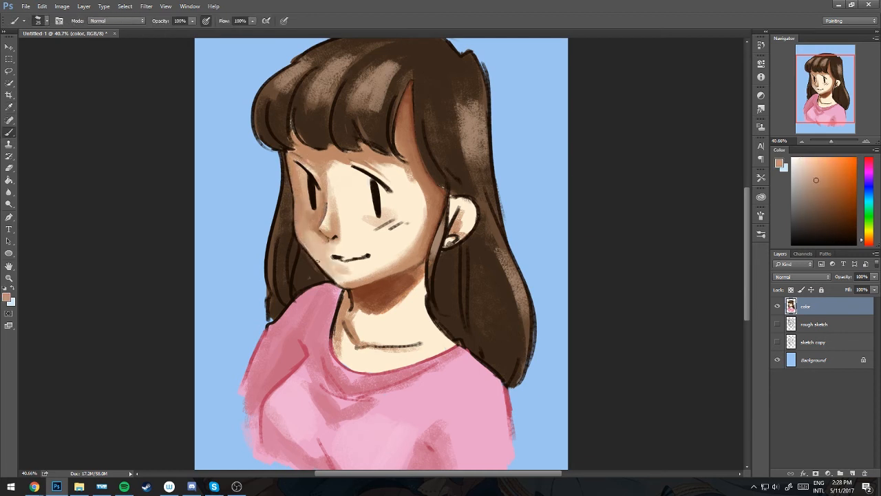
Blend the skin around the far eye and brow and along the far jaw with sampled skin tones
left_click(315, 256, "alt")
left_click(337, 182, "alt")
left_click_drag(317, 165, 331, 188)
left_click(318, 234, "alt")
mouse_move(339, 268)
left_mouse_down()
mouse_move(353, 269)
mouse_move(299, 244)
mouse_move(314, 281)
left_mouse_up()
Paint dark brown strands into the hair behind the far cheek and below the ear with the sampled dark tone
left_click(329, 278, "alt")
key("bracketleft")
left_click_drag(290, 256, 279, 307)
left_click_drag(284, 154, 291, 233)
left_click_drag(441, 255, 456, 332)
left_click_drag(456, 250, 480, 358)
left_click(490, 335, "alt")
key("bracketleft")
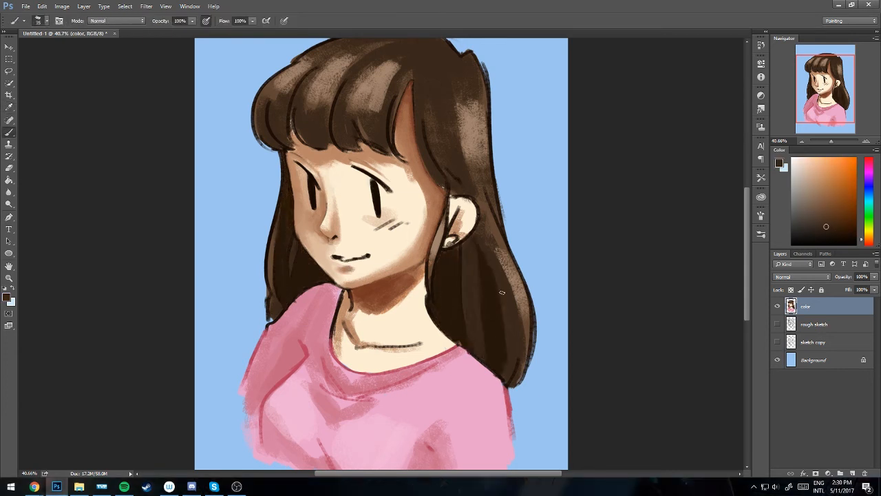
Paint lighter brown strands over the outer outline of the long side hair, from the crown down to the tips
left_click(490, 227, "alt")
key("bracketright")
key("bracketright")
mouse_move(437, 92)
left_mouse_down()
mouse_move(465, 192)
mouse_move(496, 216)
left_mouse_up()
left_click_drag(486, 103, 501, 220)
left_click(522, 289, "alt")
left_click_drag(532, 276, 518, 390)
left_click_drag(485, 217, 505, 355)
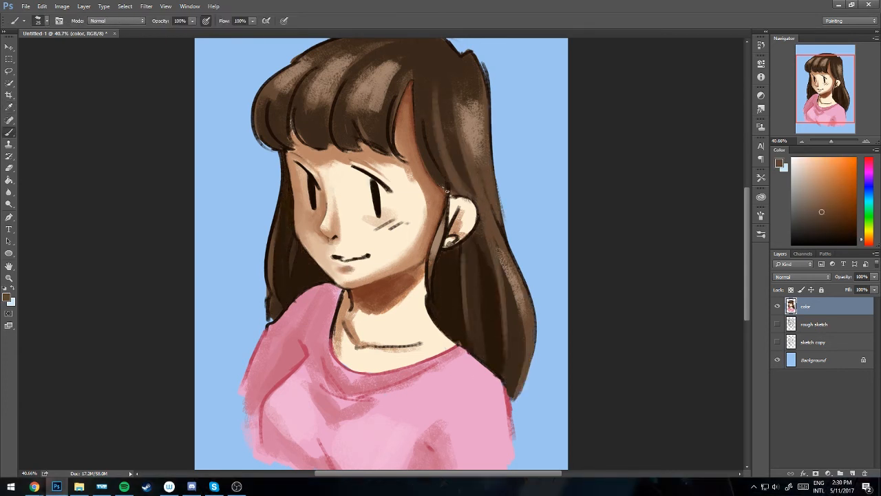
Darken the hair in front of and below the ear and add a strand above the ear using sampled hair tones
left_click(451, 275, "alt")
left_click_drag(449, 193, 433, 284)
left_click(441, 241, "alt")
left_click_drag(424, 110, 460, 197)
Paint brown strands over the dark dividing lines of the bangs, from the parting to the far edge
left_click_drag(402, 82, 392, 143)
left_click_drag(349, 69, 333, 147)
left_click_drag(312, 70, 292, 144)
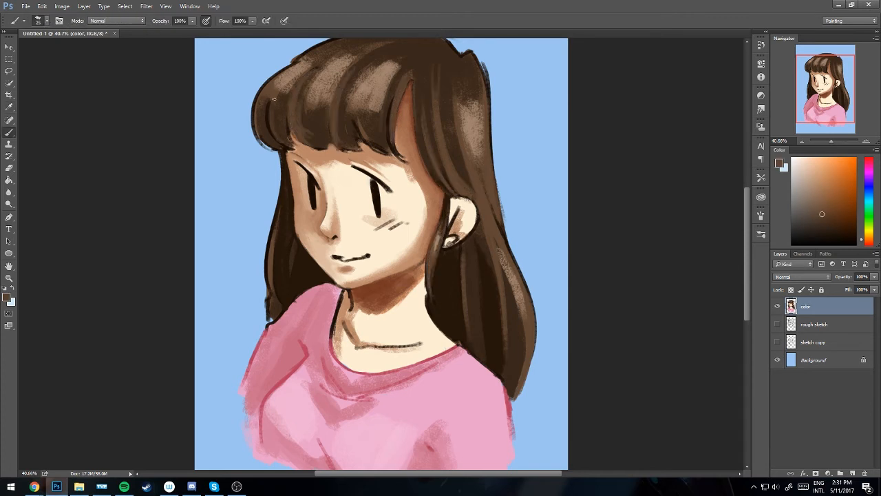
left_click_drag(274, 99, 270, 142)
left_click(265, 130, "alt")
mouse_move(289, 120)
left_mouse_down()
mouse_move(386, 151)
mouse_move(346, 129)
mouse_move(309, 150)
left_mouse_up()
Refine the bang tips and the temple edge with sampled reddish skin shadow tones and a smaller brush
key("bracketleft")
key("bracketleft")
left_click(407, 138, "alt")
left_click_drag(388, 145, 408, 162)
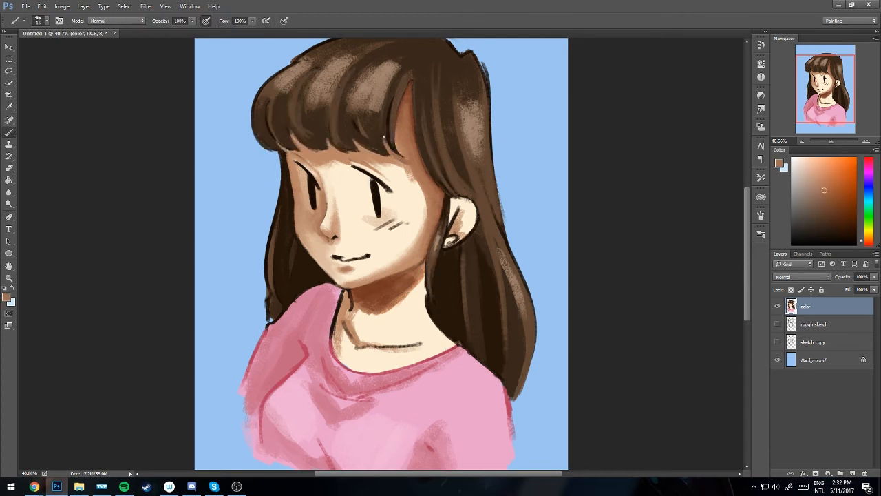
left_click(408, 153, "alt")
left_click_drag(398, 124, 416, 181)
Paint over the cheek marks and soften the forehead and temple with sampled light skin tone and a larger brush
key("bracketright")
key("bracketright")
key("bracketright")
key("bracketright")
key("bracketright")
key("bracketright")
left_click_drag(345, 160, 326, 163)
left_click(350, 192, "alt")
left_click_drag(408, 221, 377, 228)
left_click_drag(397, 169, 416, 180)
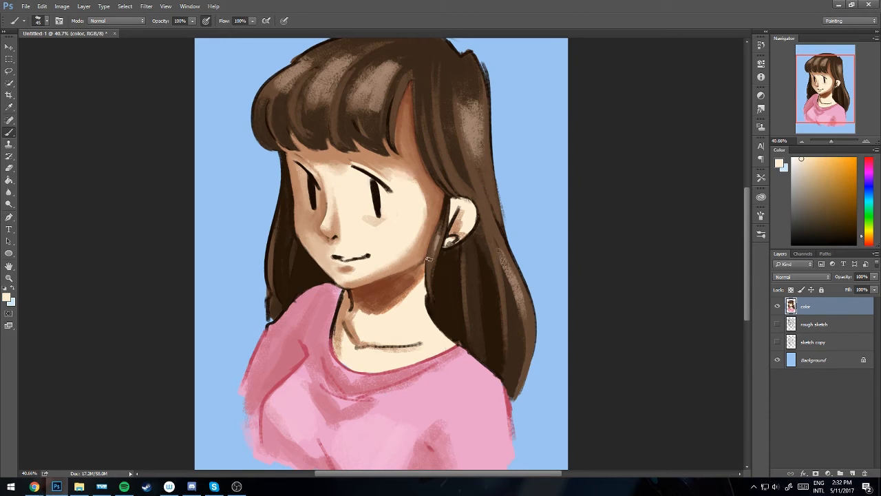
Erase the rough outline edges around the back of the head, the crown, the bangs and the far shoulder
key("e")
left_click_drag(482, 62, 492, 127)
scroll(476, 62, "up", 2)
left_click_drag(369, 68, 291, 100)
left_click_drag(267, 330, 273, 361)
Lengthen the far-side hair lock down to the shoulder with sampled dark and mid brown strokes
key("b")
left_click(284, 310, "alt")
left_click_drag(277, 249, 267, 350)
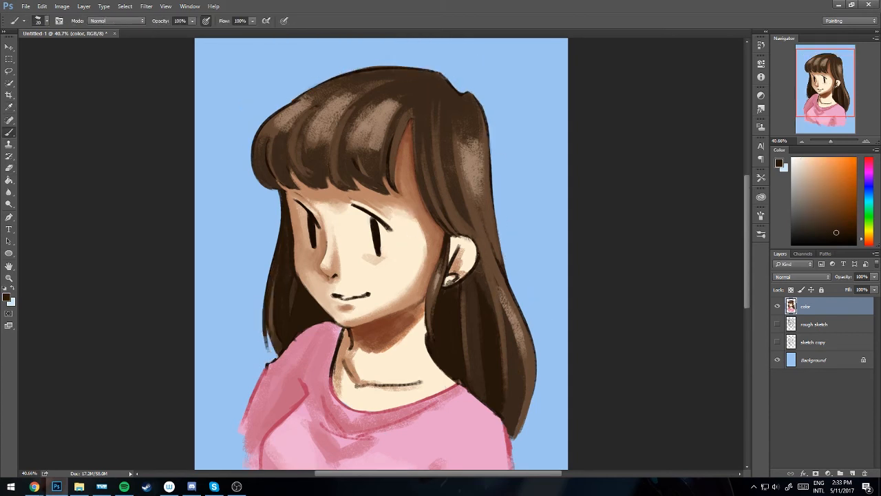
left_click_drag(266, 317, 273, 361)
left_click(278, 303, "alt")
left_click_drag(274, 272, 270, 334)
Add light brown highlight strokes to the bangs and the upper side hair with sampled hair highlight tones
left_click(384, 119, "alt")
left_click_drag(398, 109, 382, 160)
left_click_drag(343, 104, 320, 139)
left_click(458, 171, "alt")
left_click_drag(480, 119, 462, 148)
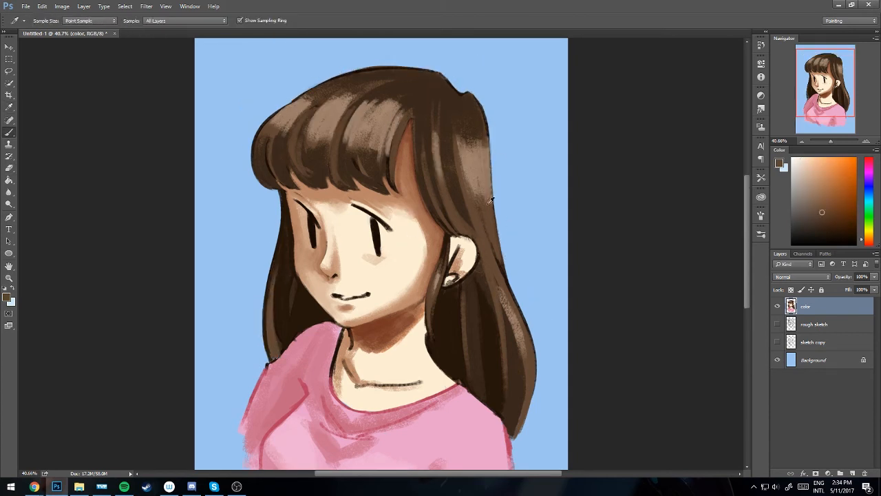
left_click(489, 202, "alt")
left_click_drag(409, 96, 375, 116)
left_click_drag(328, 90, 309, 101)
Paint dark brown strands along the lower part of the bangs with the sampled dark hair tone
left_click(360, 176, "alt")
left_click_drag(353, 157, 379, 187)
left_click_drag(388, 143, 368, 181)
left_click_drag(323, 147, 306, 186)
left_click_drag(277, 157, 290, 186)
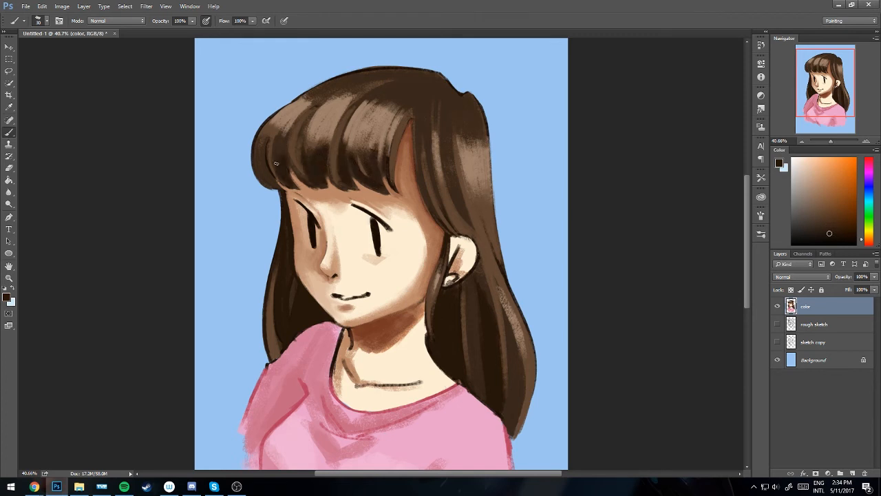
left_click_drag(268, 141, 265, 185)
Paint dark and mid brown strands through the side hair above the ear and down the long outer locks
left_click_drag(445, 149, 459, 206)
left_click_drag(508, 333, 518, 420)
left_click(488, 296, "alt")
left_click(508, 303, "alt")
left_click_drag(492, 260, 527, 381)
left_click_drag(498, 307, 505, 355)
left_click(498, 270, "alt")
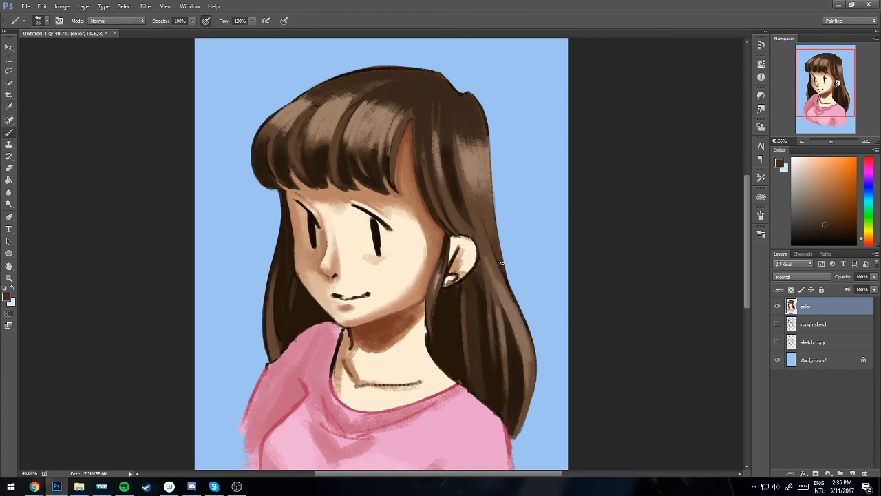
Draw thin loose flyaway strands outside the hair along both sides and around the bangs
left_click(499, 253, "alt")
mouse_move(486, 117)
left_mouse_down()
mouse_move(531, 298)
mouse_move(539, 377)
left_mouse_up()
left_click_drag(495, 161, 505, 249)
left_click(279, 207, "alt")
left_click_drag(279, 191, 261, 330)
left_click_drag(288, 103, 252, 168)
key("[")
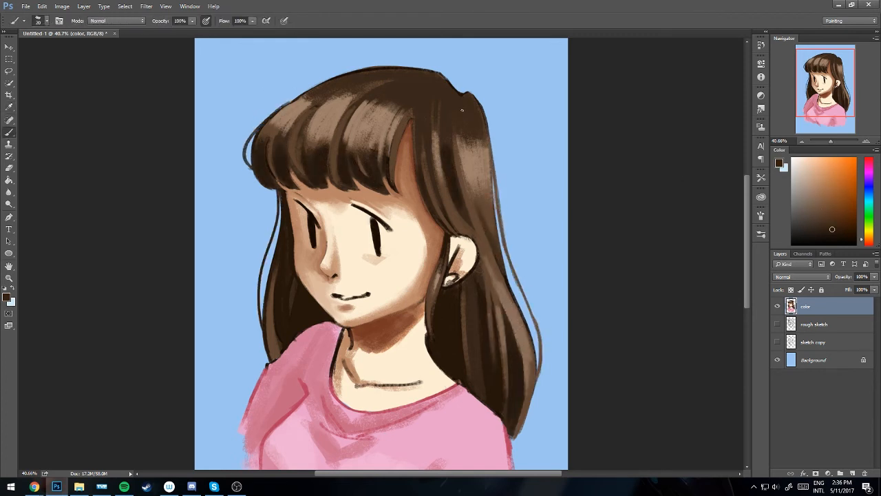
Draw thin loose strands over the crown, the back of the head and the hair tips with a smaller brush
left_click(462, 111, "alt")
left_click_drag(463, 92, 492, 156)
key("[")
left_click_drag(484, 102, 499, 202)
left_click_drag(350, 72, 448, 80)
left_click_drag(540, 372, 514, 445)
Refine the hair edge from the temple past the ear and paint over the ear's dark inner lines with sampled tones
left_click(453, 262, "alt")
mouse_move(412, 121)
left_mouse_down()
mouse_move(444, 235)
mouse_move(445, 284)
left_mouse_up()
left_click(467, 253, "alt")
left_click(465, 256, "alt")
left_click_drag(452, 243, 451, 254)
Paint over the dark outline on the far side of the neck with the sampled neck shadow tone
scroll(381, 275, "down", 2)
left_click(329, 310, "alt")
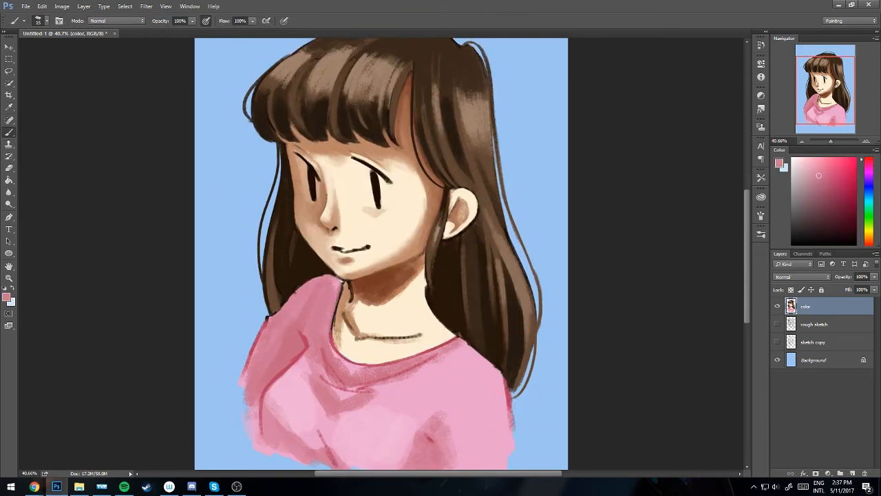
left_click(375, 288, "alt")
left_click_drag(343, 284, 336, 336)
Extend and soften the shadow down the far side of the neck with a larger brush and a sampled neck tone
key("]")
key("]")
key("]")
key("]")
key("]")
key("]")
left_click(358, 303, "alt")
left_click_drag(354, 303, 378, 323)
mouse_move(358, 313)
left_mouse_down()
mouse_move(383, 282)
mouse_move(340, 349)
left_mouse_up()
Shade the near edge of the neck beside the hair with sampled reddish-brown shadow tones and a smaller brush
left_click(378, 293, "alt")
key("[")
key("[")
key("[")
key("[")
left_click_drag(423, 259, 429, 307)
left_click(421, 276, "alt")
left_click(434, 289, "alt")
mouse_move(423, 275)
left_mouse_down()
mouse_move(446, 329)
mouse_move(433, 290)
mouse_move(444, 328)
mouse_move(424, 300)
left_mouse_up()
left_click(422, 272, "alt")
left_click(417, 267, "alt")
Paint over the dark collarbone lines with sampled skin shadow tones to form soft collarbone shading
left_click(357, 292, "alt")
key("]")
mouse_move(343, 321)
left_mouse_down()
mouse_move(343, 351)
mouse_move(378, 345)
left_mouse_up()
left_click_drag(355, 321, 359, 338)
left_click(353, 297, "alt")
left_click(401, 310, "alt")
left_click(396, 299, "alt")
mouse_move(421, 336)
left_mouse_down()
mouse_move(367, 345)
mouse_move(390, 345)
left_mouse_up()
left_click_drag(398, 337, 416, 334)
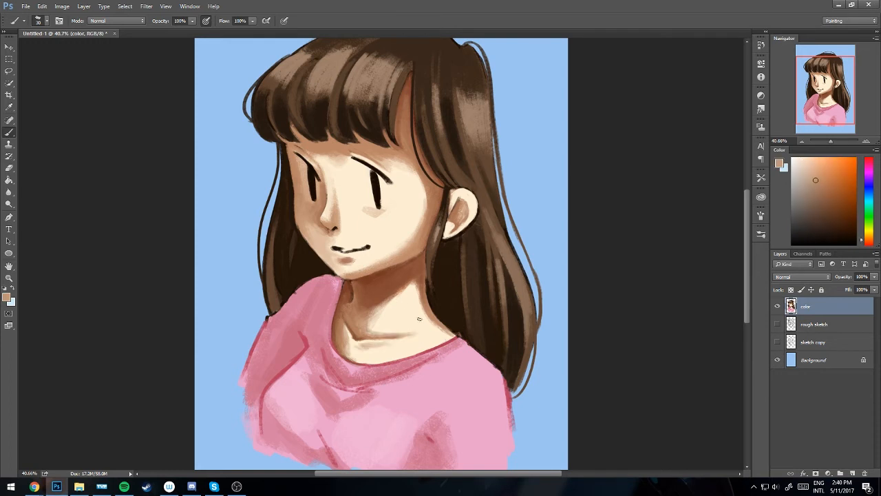
Soften the near side of the neck beside the hair down to the shoulder with sampled skin tones
left_click_drag(427, 285, 414, 319)
left_click(448, 311, "alt")
left_click_drag(426, 253, 427, 285)
left_click_drag(431, 307, 451, 330)
Paint over the far sleeve's outline and inner fold line with dark pink sampled from the shirt
left_click(475, 359, "alt")
left_click_drag(274, 314, 245, 383)
left_click_drag(298, 358, 261, 403)
left_click_drag(747, 224, 747, 233)
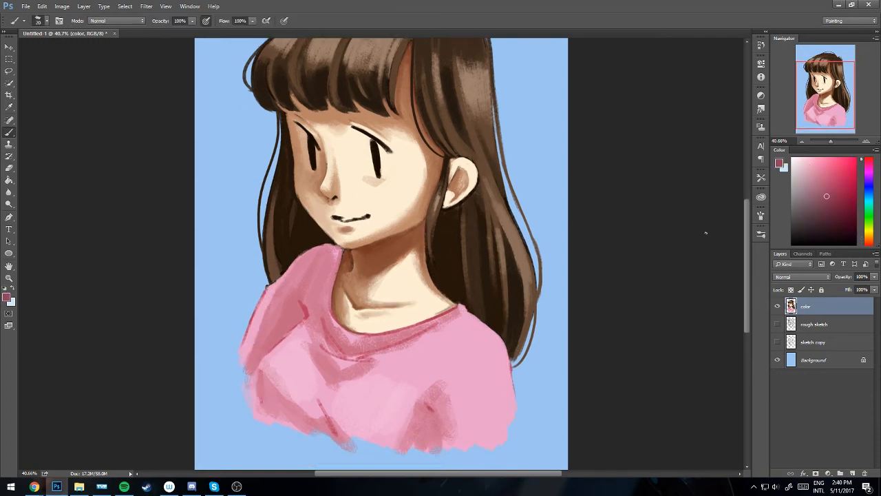
Block in the shirt's fold shadows across the chest and beneath the collar with a larger brush and sampled pinks
key("]")
key("]")
left_click_drag(262, 387, 290, 416)
left_click_drag(314, 404, 337, 435)
left_click(296, 376, "alt")
left_click_drag(266, 373, 294, 402)
left_click_drag(344, 360, 419, 337)
left_click_drag(311, 345, 377, 366)
mouse_move(396, 336)
left_mouse_down()
mouse_move(439, 322)
mouse_move(362, 352)
mouse_move(460, 310)
left_mouse_up()
Deepen the shadow along the inside of the far sleeve with a sampled dark pink and a larger brush
left_click(404, 339, "alt")
left_click(305, 314, "alt")
key("]")
key("]")
key("]")
left_click_drag(303, 310, 285, 330)
left_click_drag(297, 323, 256, 365)
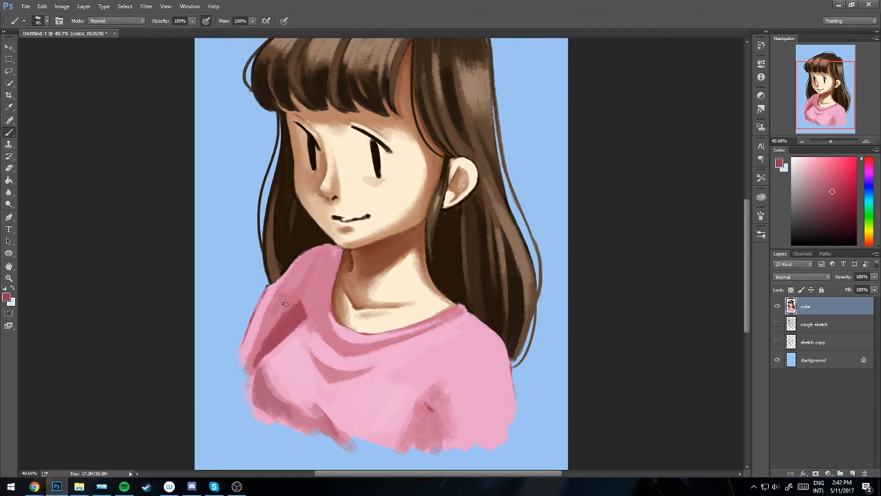
Blend a sampled mid pink over the far sleeve, shoulder and collar shading
left_click(288, 301, "alt")
left_click_drag(294, 302, 254, 358)
left_click_drag(306, 261, 277, 298)
mouse_move(328, 254)
left_mouse_down()
mouse_move(303, 317)
mouse_move(347, 354)
left_mouse_up()
Refine the near underarm fold, the neckline and the outer edges of both sleeves with sampled pinks
left_click(469, 385, "alt")
left_click(438, 416, "alt")
mouse_move(443, 381)
left_mouse_down()
mouse_move(453, 427)
mouse_move(437, 444)
mouse_move(414, 429)
left_mouse_up()
left_click(488, 409, "alt")
left_click_drag(460, 310, 406, 333)
left_click(267, 324, "alt")
left_click_drag(269, 286, 253, 321)
left_click_drag(508, 345, 514, 389)
Brighten the highlights on the side hair and bangs with sampled light brown tones
left_click_drag(833, 142, 834, 143)
left_click(459, 219, "alt")
mouse_move(465, 113)
left_mouse_down()
mouse_move(467, 146)
mouse_move(482, 150)
left_mouse_up()
left_click_drag(395, 81, 393, 104)
mouse_move(358, 69)
left_mouse_down()
mouse_move(350, 92)
mouse_move(362, 99)
left_mouse_up()
mouse_move(333, 73)
left_mouse_down()
mouse_move(323, 92)
mouse_move(358, 102)
left_mouse_up()
left_click(361, 77, "alt")
left_click_drag(392, 77, 380, 95)
mouse_move(357, 77)
left_mouse_down()
mouse_move(350, 94)
mouse_move(380, 123)
left_mouse_up()
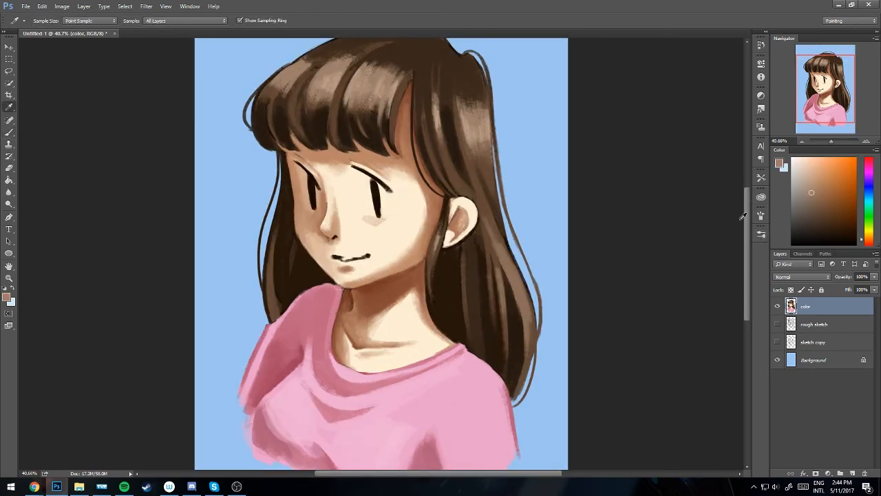
Switch to the Brush tool with the Soft Round preset
left_click(762, 234)
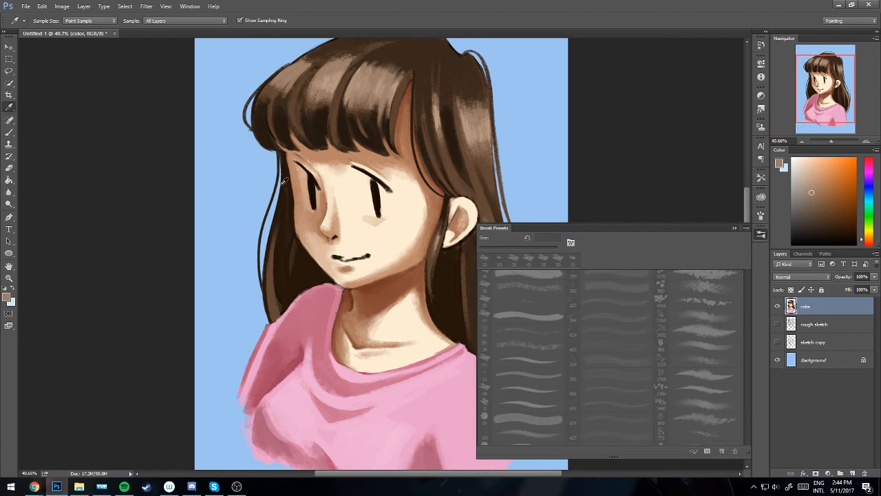
left_click(9, 133)
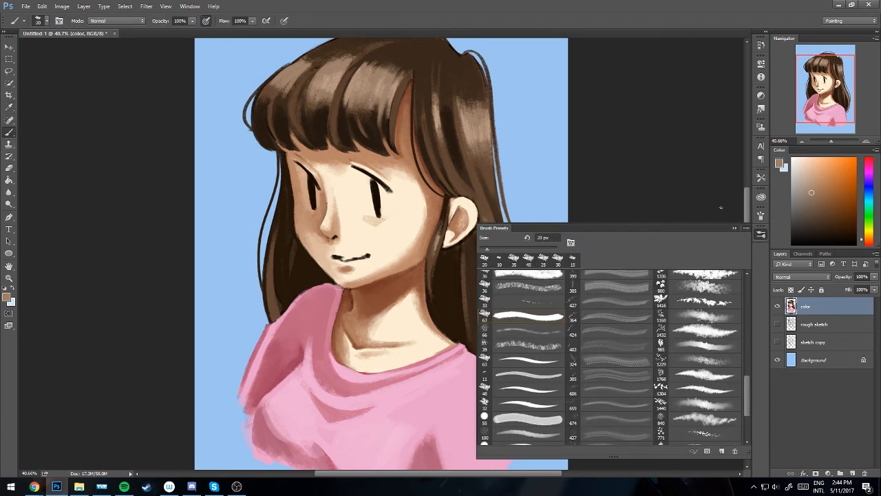
left_click(732, 229)
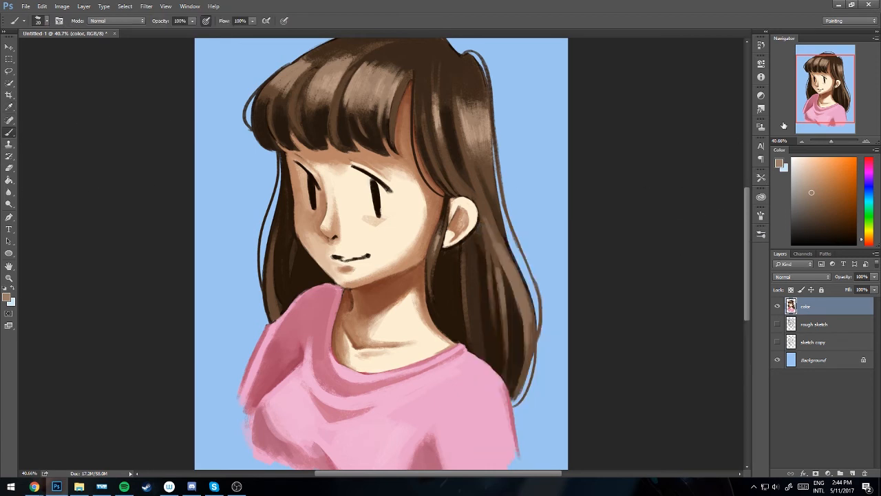
left_click(831, 142)
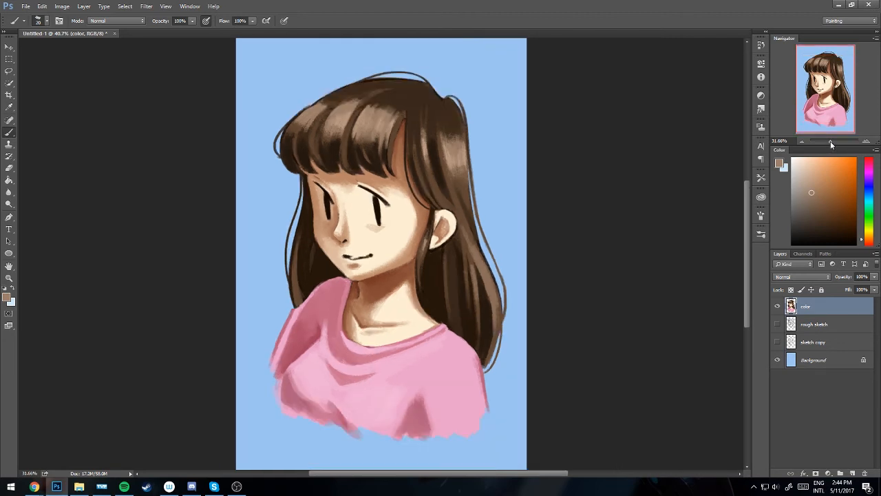
left_click(830, 142)
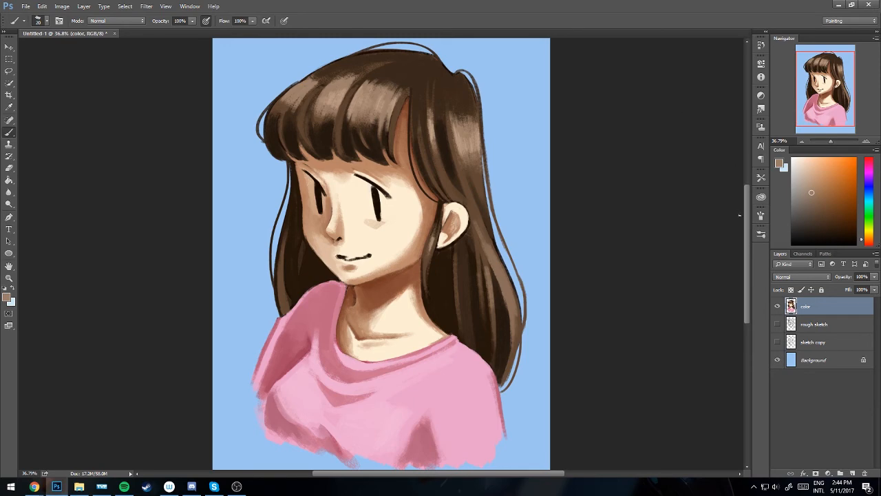
left_click(761, 234)
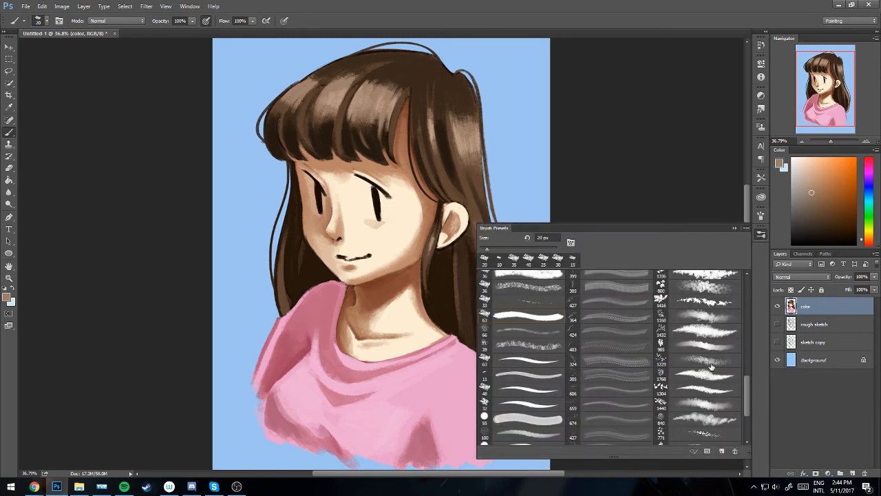
scroll(742, 380, "down", 3)
scroll(746, 303, "up", 5)
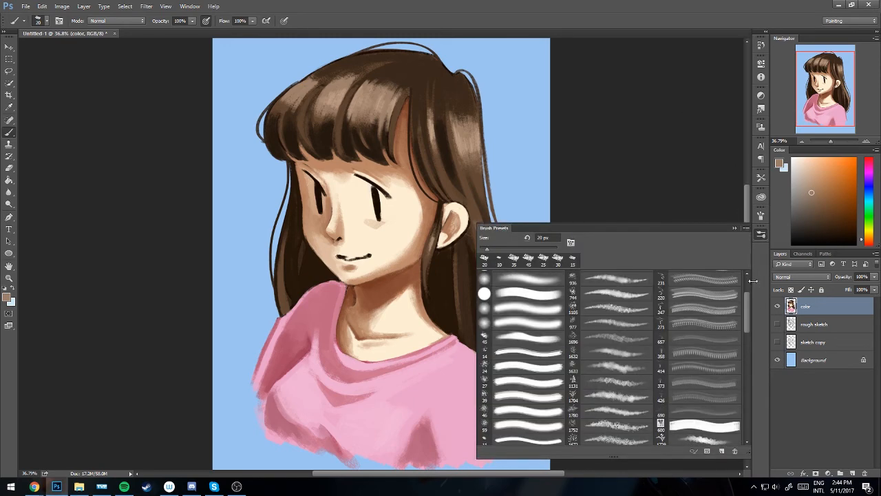
scroll(749, 305, "up", 2)
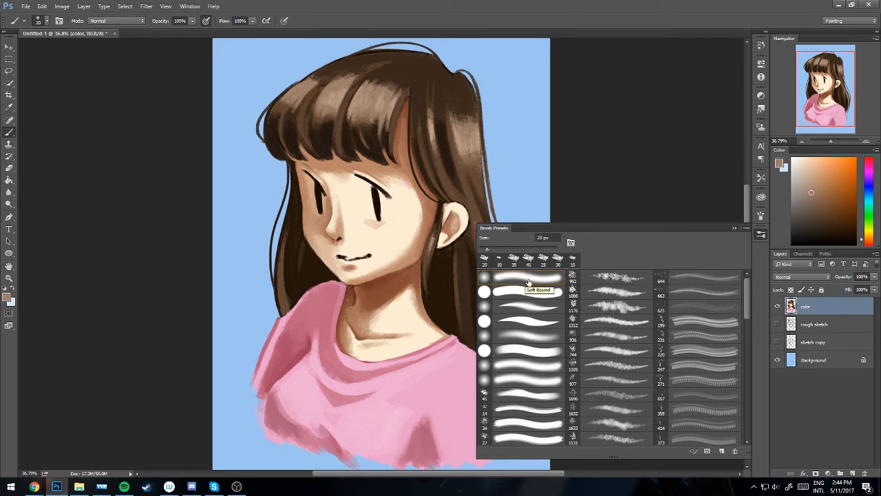
left_click(735, 228)
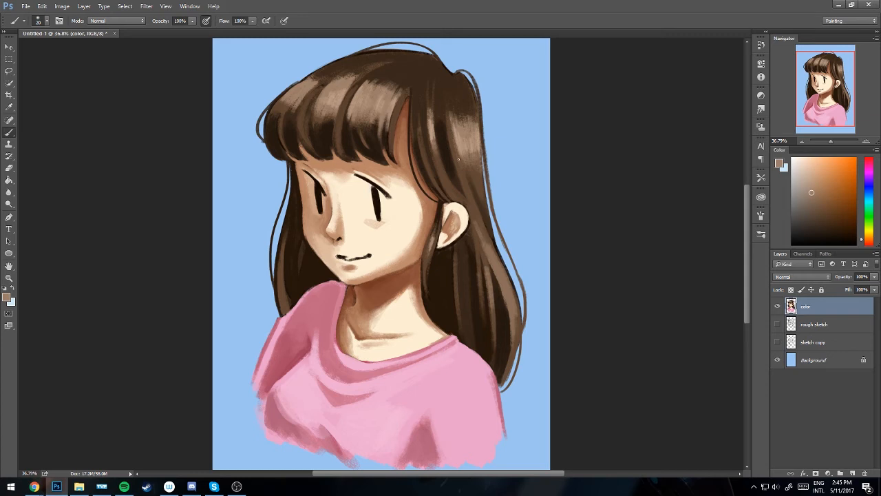
Sample the hair highlight, choose a lighter tan from it, and enlarge the soft brush to 300 px
key("i")
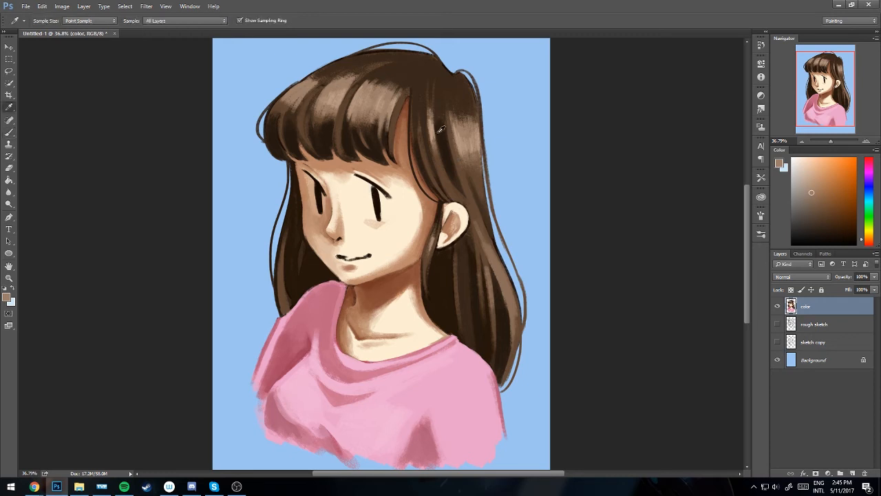
left_click(434, 124)
key("b")
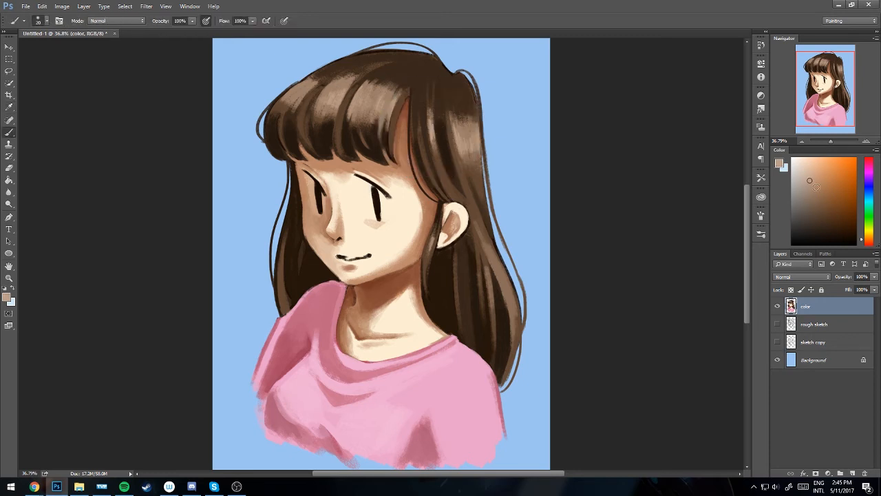
left_click(807, 175)
key("bracketright")
key("bracketright")
key("bracketright")
key("bracketright")
key("bracketright")
key("bracketright")
key("bracketright")
key("bracketright")
key("bracketright")
key("bracketright")
key("bracketright")
key("bracketright")
key("bracketleft")
key("bracketleft")
Add a new layer above the color layer and clip it to that layer
left_click(853, 474)
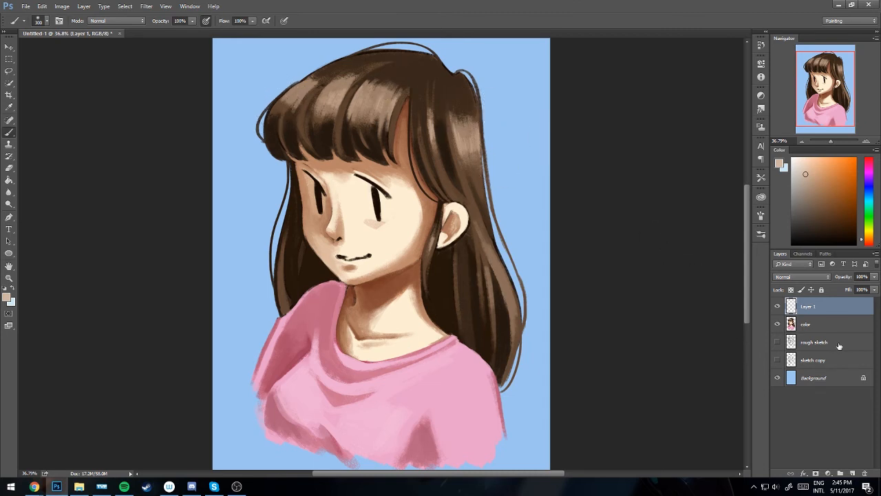
right_click(830, 309)
left_click(799, 265)
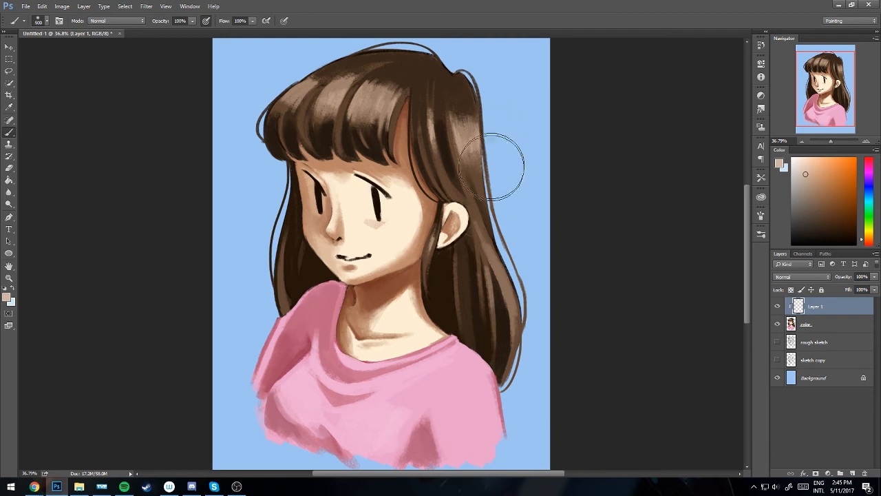
Glaze light tan softly over the side hair and bangs highlights with a reduced brush, undoing an overly broad first stroke
mouse_move(518, 138)
left_mouse_down()
mouse_move(515, 121)
mouse_move(590, 213)
left_mouse_up()
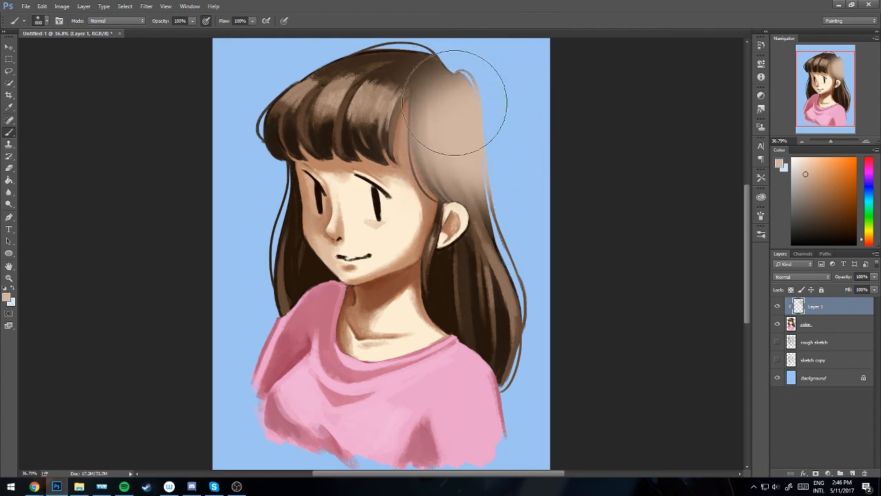
key("ctrl+z")
key("bracketleft")
key("bracketleft")
key("bracketleft")
key("bracketleft")
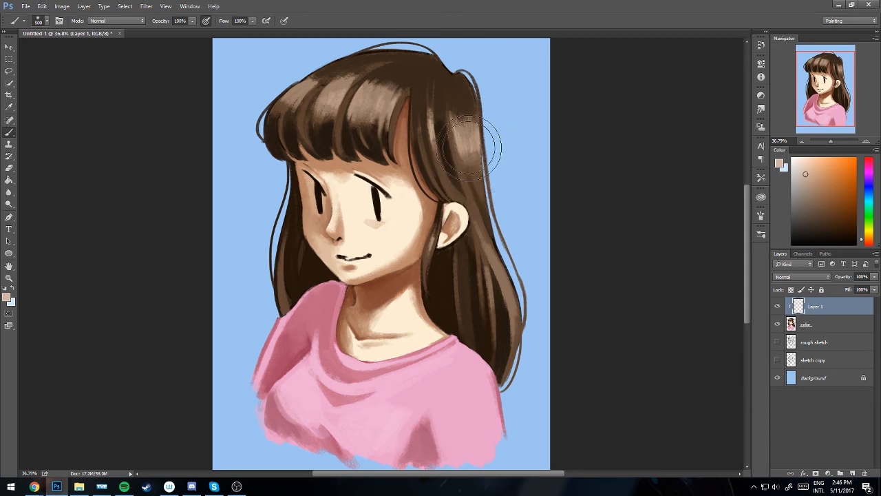
key("bracketleft")
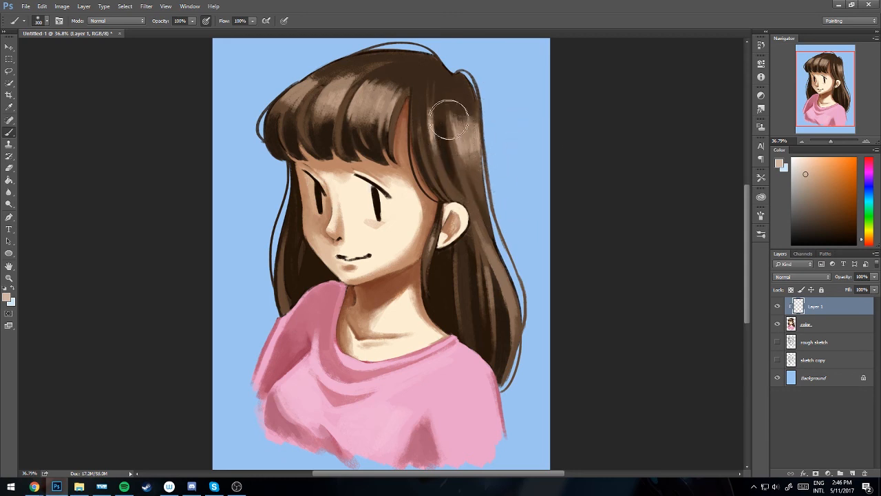
mouse_move(468, 126)
left_mouse_down()
mouse_move(470, 154)
mouse_move(464, 116)
left_mouse_up()
key("bracketleft")
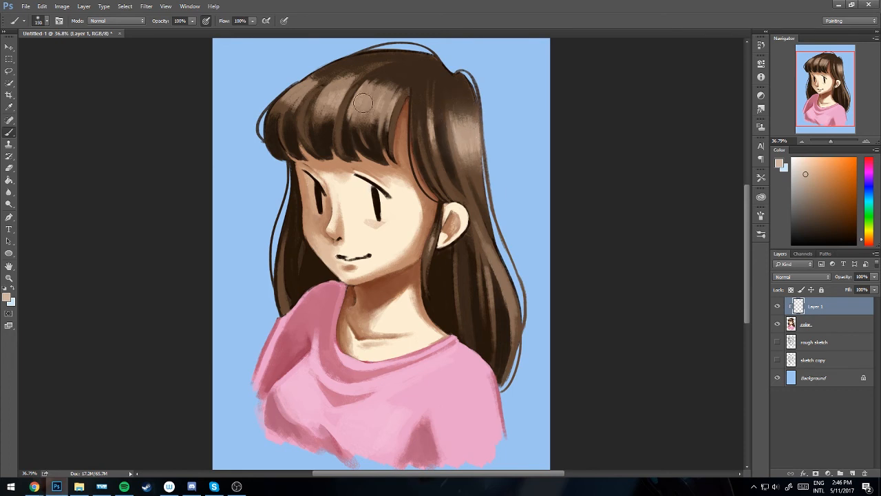
mouse_move(369, 106)
left_mouse_down()
mouse_move(311, 156)
mouse_move(336, 92)
mouse_move(321, 107)
mouse_move(369, 141)
mouse_move(324, 122)
mouse_move(344, 103)
mouse_move(296, 92)
mouse_move(331, 96)
left_mouse_up()
Brighten the centres of the bangs highlights with a paler tan and a smaller soft brush
key("[")
key("[")
key("[")
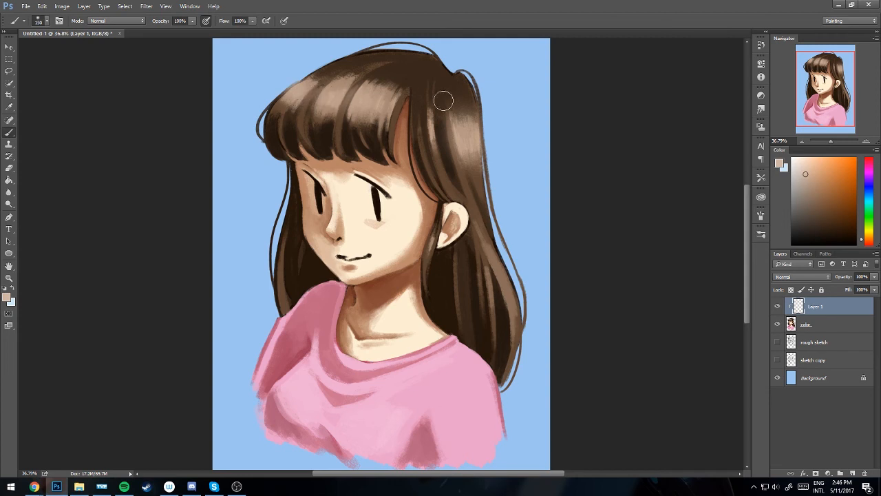
left_click(802, 169)
key("bracketleft")
key("bracketleft")
key("bracketleft")
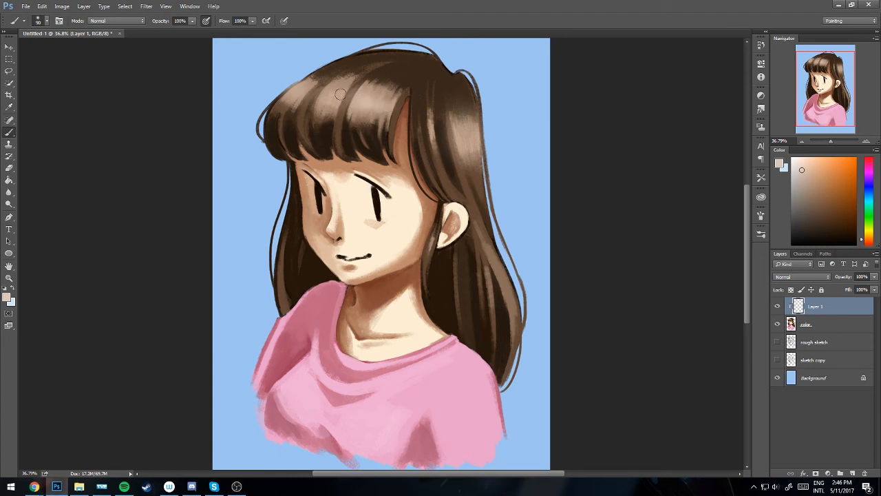
left_click_drag(301, 89, 293, 90)
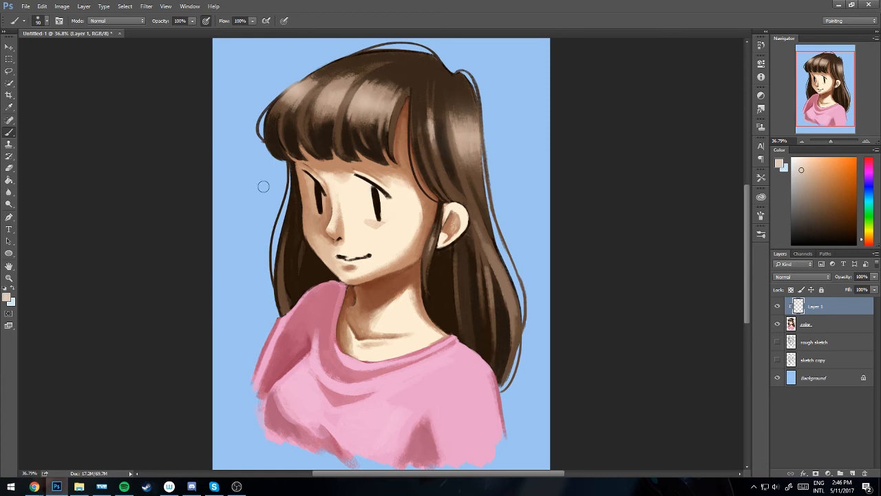
Erase the excess soft highlight between the strands on the bangs and side hair
left_click(9, 168)
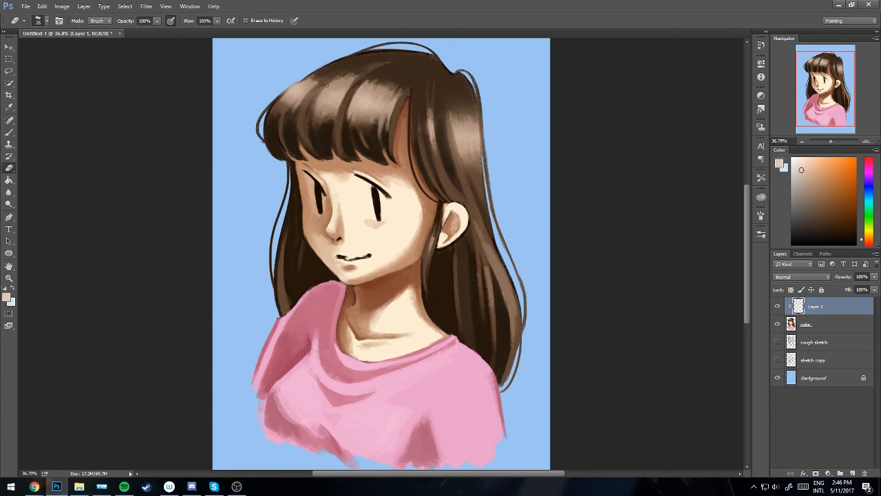
left_click_drag(325, 82, 310, 102)
left_click_drag(443, 128, 457, 157)
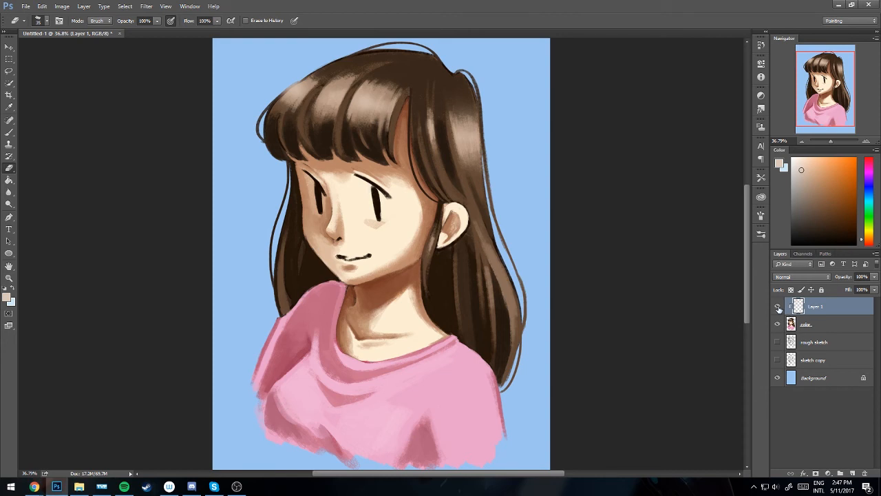
Toggle the clipped highlight layer's visibility to compare the hair with and without the glow
left_click(778, 306)
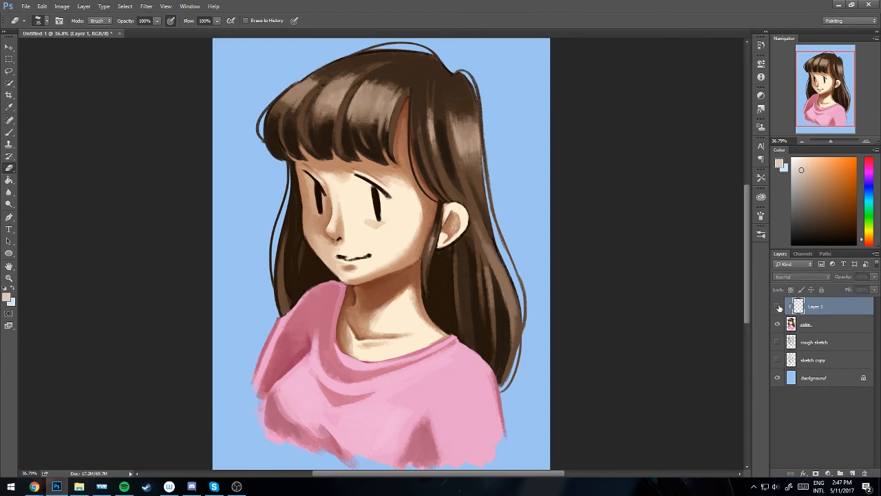
left_click(778, 307)
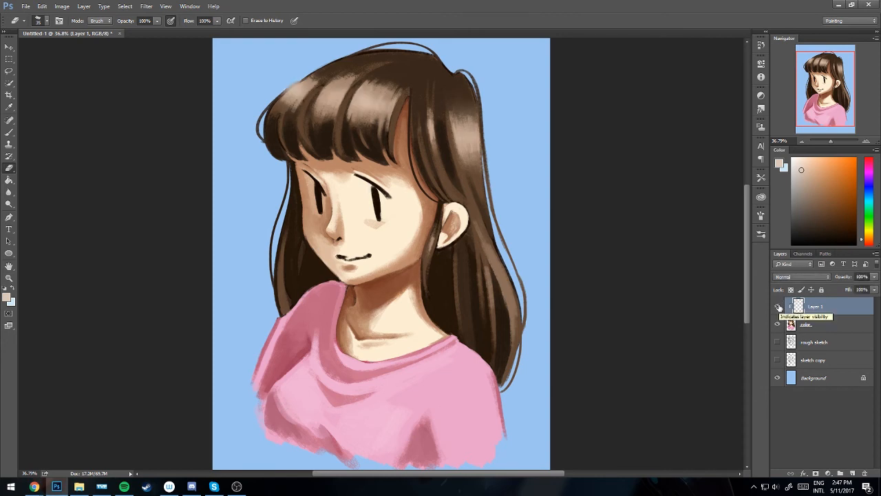
left_click(778, 306)
left_click(778, 306)
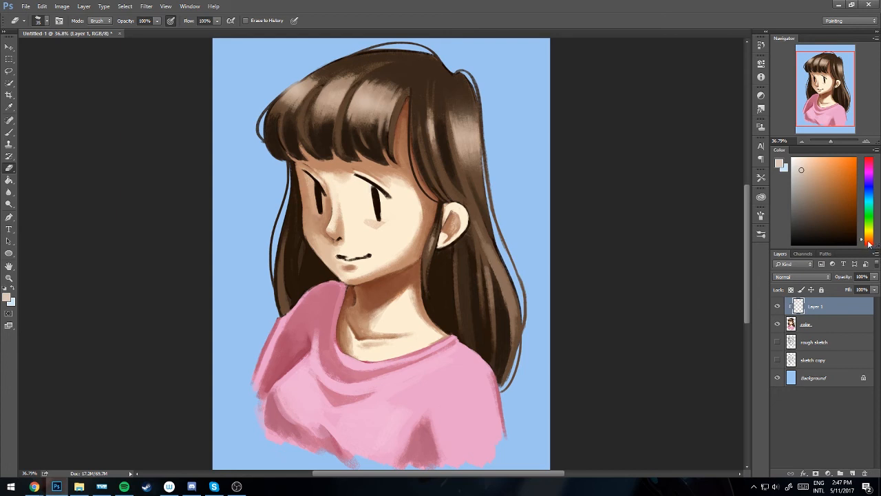
Set the painting colour to a medium pinkish red for the blush
left_click_drag(869, 243, 873, 160)
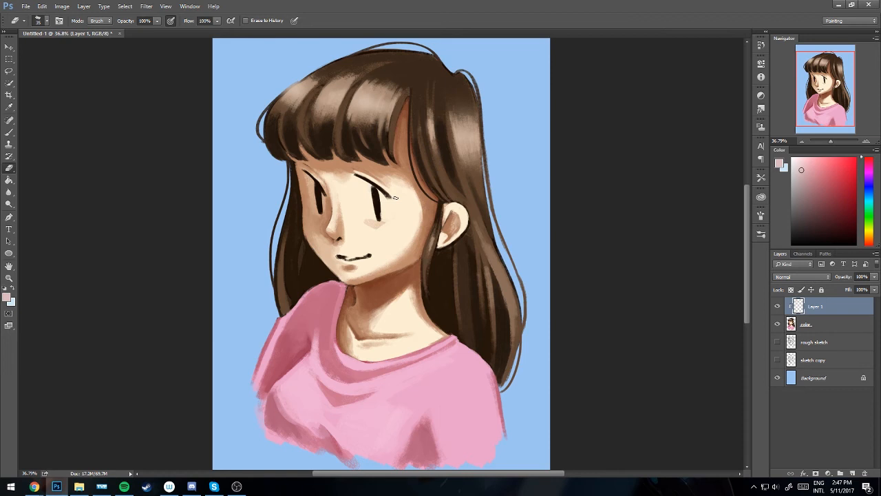
left_click(821, 173)
Give the Eraser the Soft Round tip and enlarge it to 400 px
left_click(761, 234)
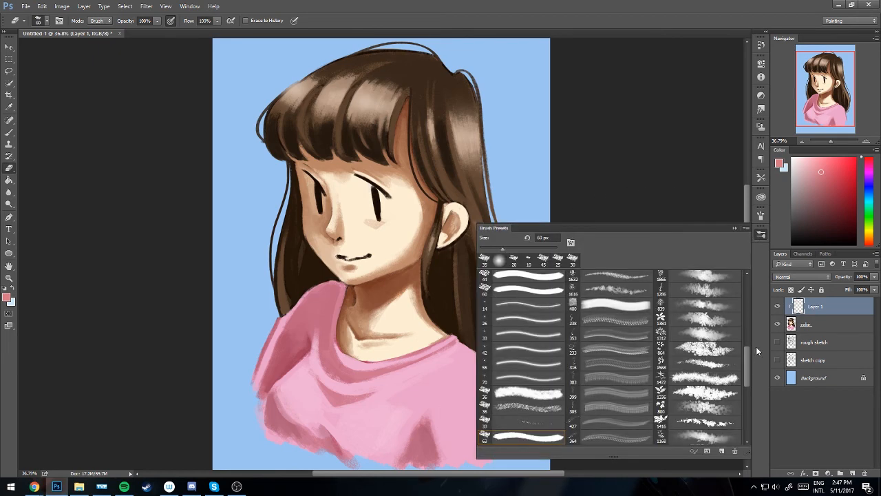
left_click_drag(748, 359, 731, 236)
left_click(501, 281)
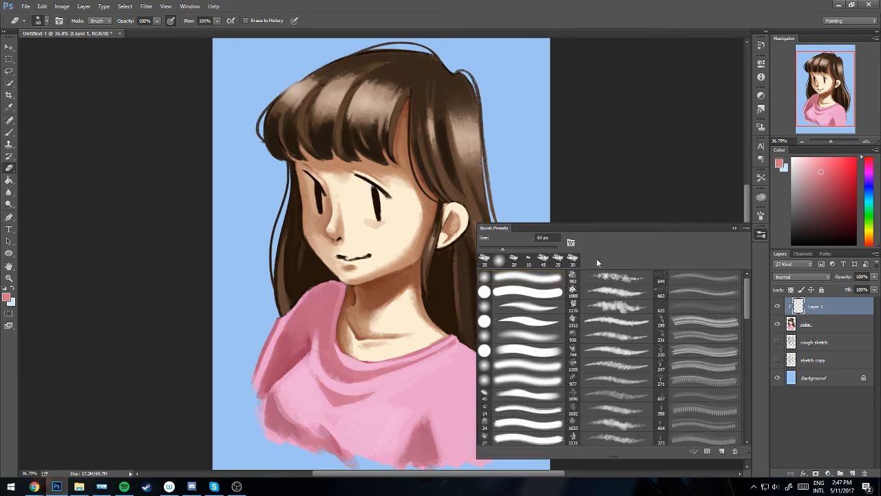
left_click(734, 228)
key("bracketright")
key("bracketright")
key("bracketright")
key("bracketright")
key("bracketright")
key("bracketright")
key("bracketright")
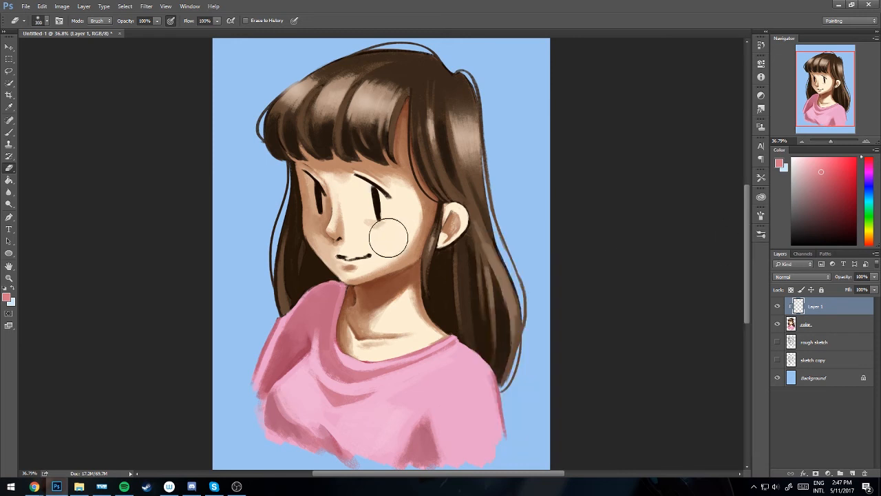
key("bracketright")
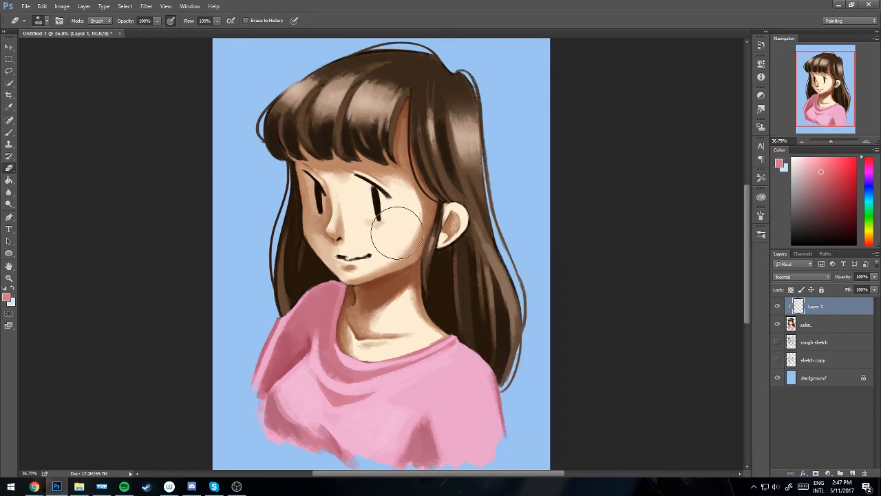
Paint a soft pinkish-red blush on the near cheek with a 300 px soft brush
left_click(9, 132)
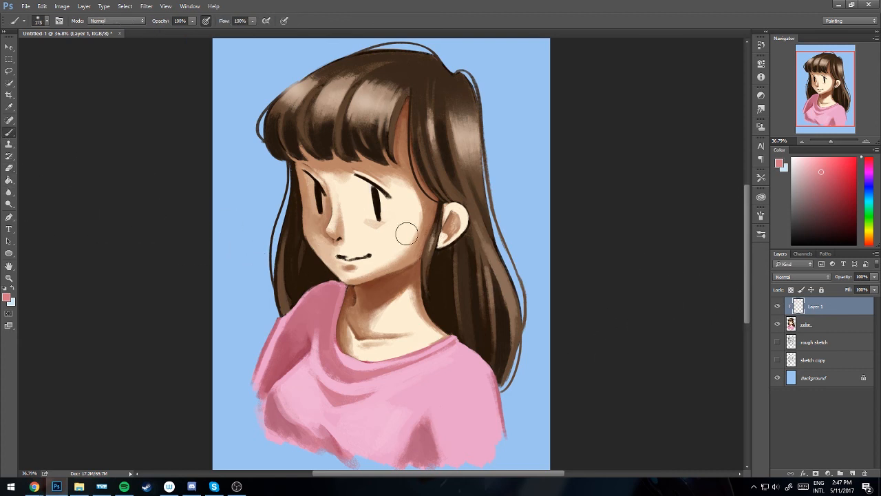
key("bracketright")
key("bracketright")
key("bracketright")
mouse_move(406, 234)
left_mouse_down()
mouse_move(385, 232)
mouse_move(396, 228)
left_mouse_up()
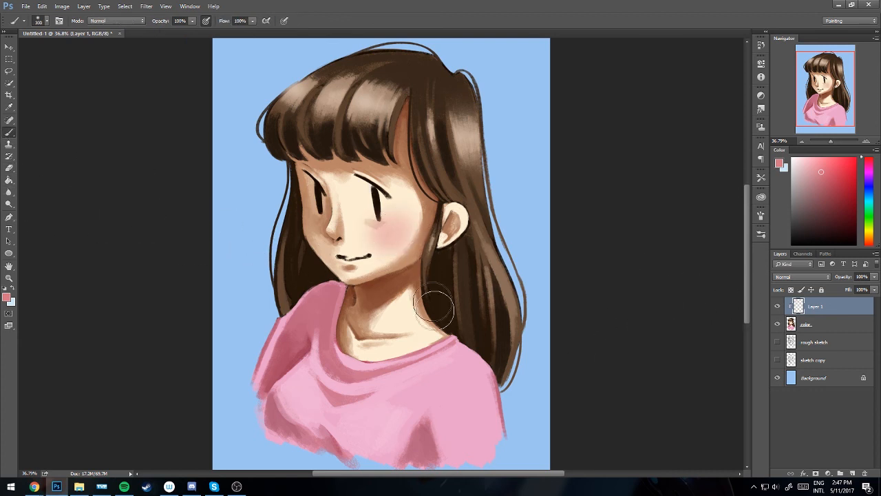
Undo the pinkish-red cheek blush and shift the painting colour's hue to a salmon orange-red
key("ctrl+alt+z")
key("ctrl+alt+z")
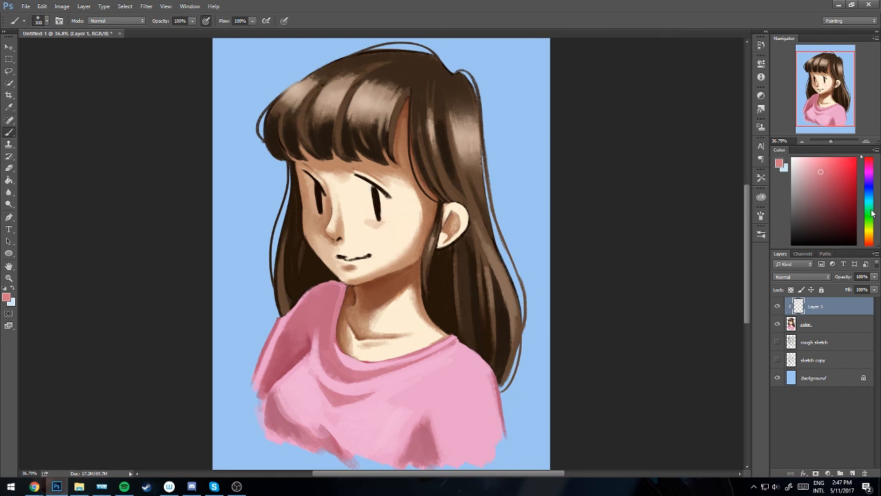
left_click_drag(872, 214, 874, 284)
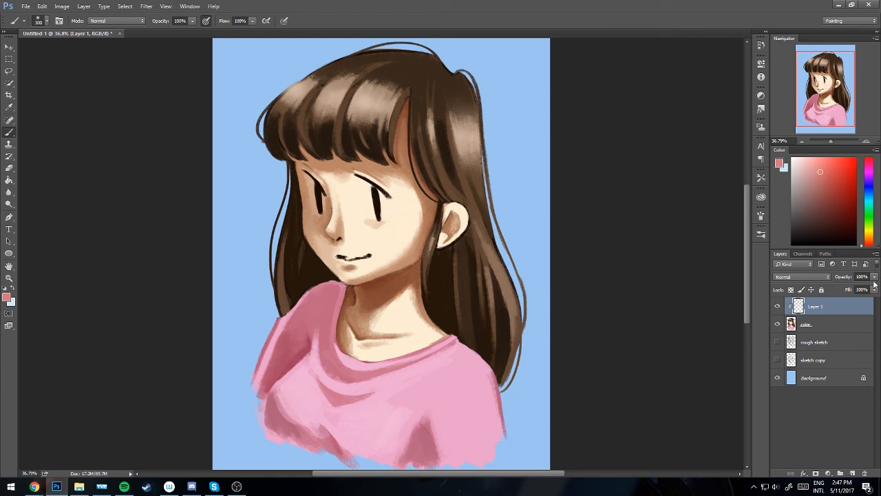
left_click(869, 243)
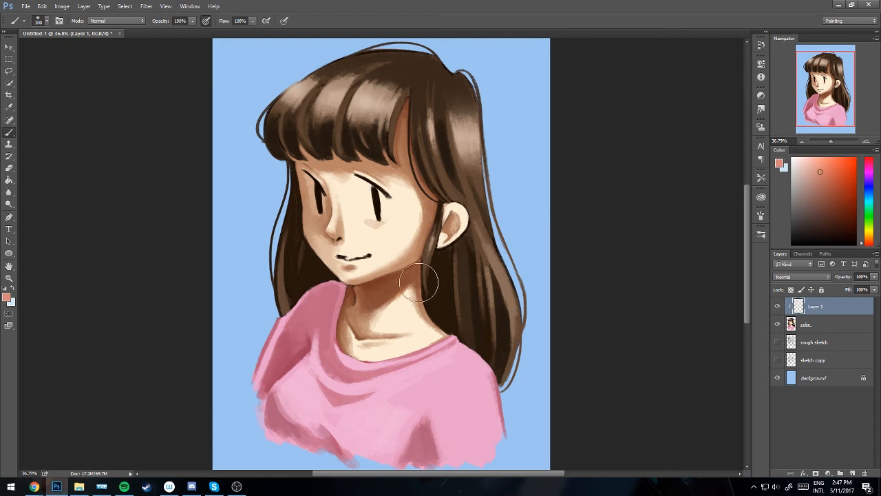
Paint soft salmon blush on the far and near cheeks with the 300 px brush on Layer 1
mouse_move(398, 230)
left_mouse_down()
mouse_move(368, 231)
mouse_move(421, 225)
mouse_move(379, 226)
mouse_move(406, 216)
left_mouse_up()
key("ctrl+z")
left_click_drag(312, 227, 319, 221)
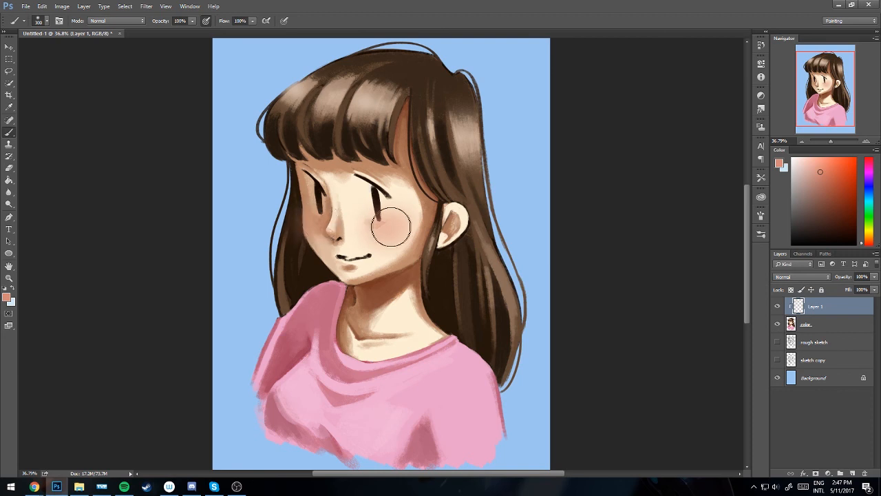
left_click_drag(392, 227, 391, 225)
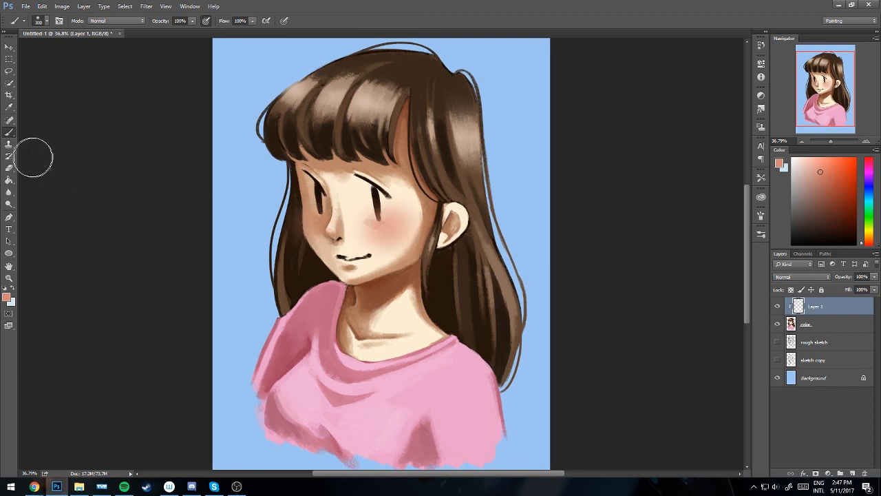
Erase the blush that overlaps the near eye with a reduced soft eraser
key("e")
key("bracketleft")
key("bracketleft")
key("bracketleft")
key("bracketleft")
key("bracketleft")
key("bracketleft")
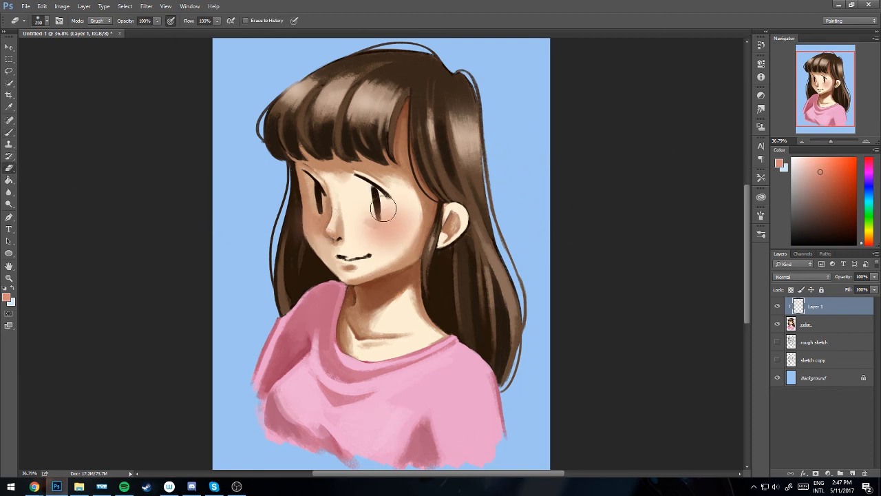
mouse_move(373, 213)
left_mouse_down()
mouse_move(399, 198)
mouse_move(372, 224)
mouse_move(359, 218)
mouse_move(381, 209)
mouse_move(404, 232)
mouse_move(365, 246)
mouse_move(404, 213)
mouse_move(388, 204)
left_mouse_up()
Erase the blush spilling onto the hair beside the far cheek and over the far eye
key("bracketright")
key("bracketright")
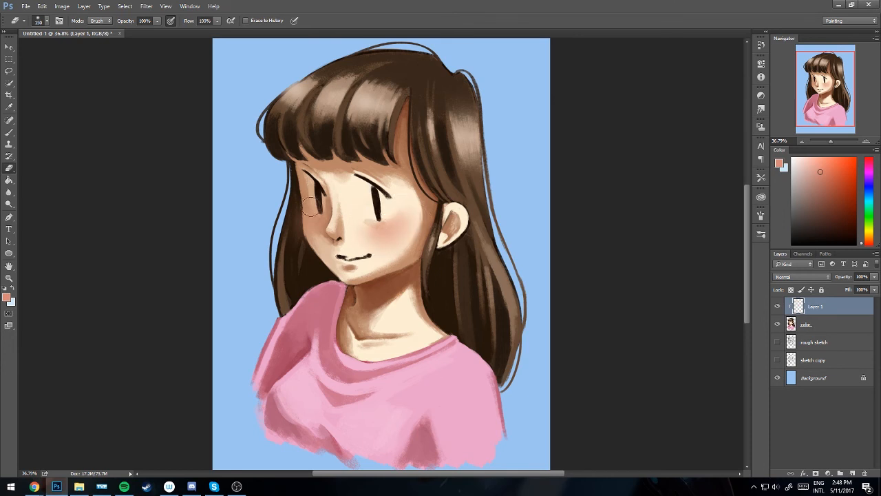
left_click_drag(291, 211, 288, 232)
key("bracketleft")
key("bracketleft")
key("bracketleft")
left_click_drag(315, 196, 317, 213)
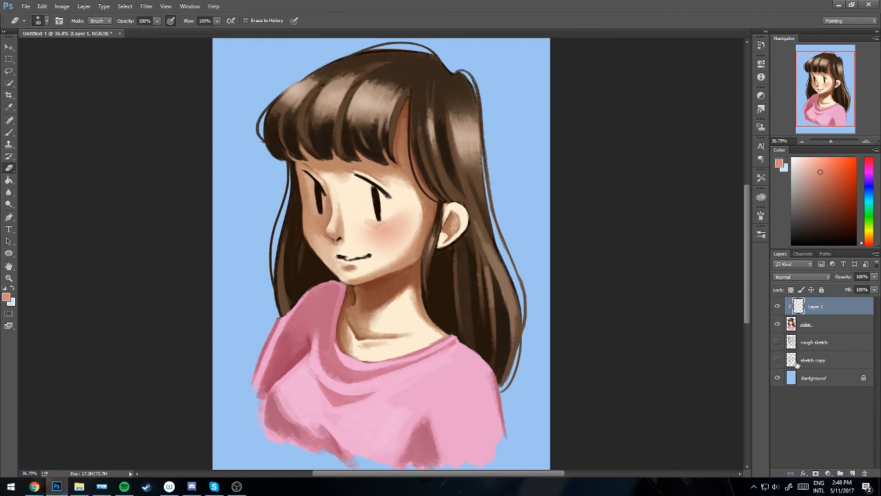
On the color layer, cover the pinkish patch below the near eye using a sampled skin tone and a 60 px brush
left_click(825, 326)
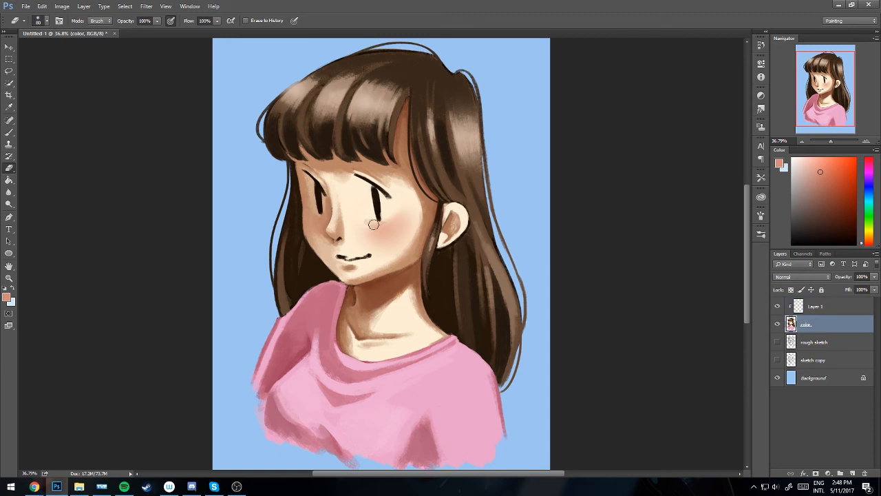
key("i")
left_click(358, 204)
key("b")
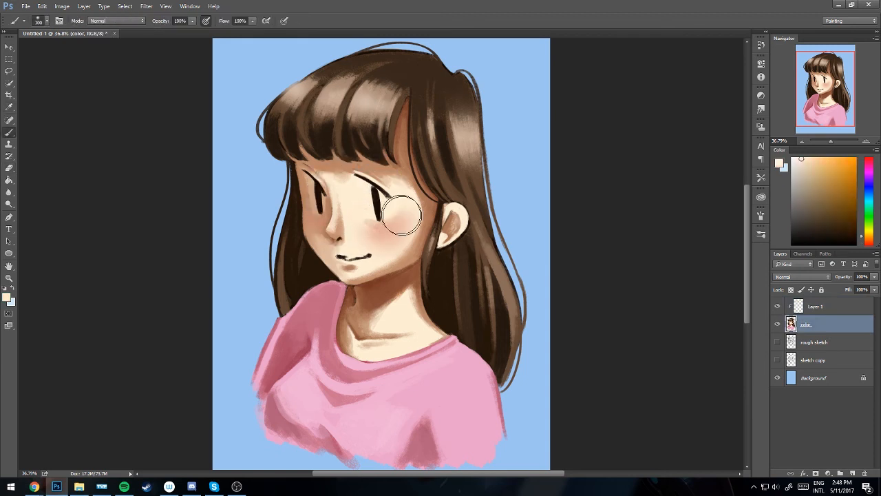
key("bracketleft")
key("bracketleft")
key("bracketleft")
key("bracketleft")
key("bracketleft")
key("bracketleft")
key("bracketleft")
key("bracketleft")
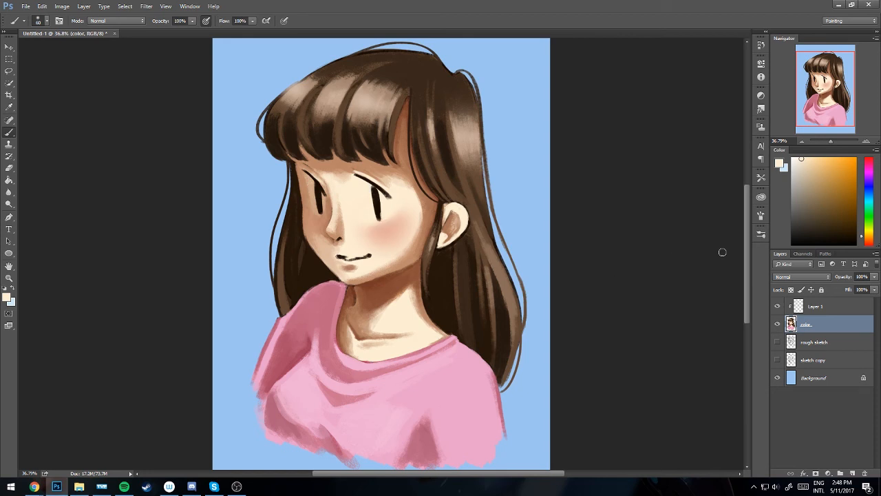
Return to Layer 1 and enlarge the eraser to 200 px for softening the blush
left_click(832, 312)
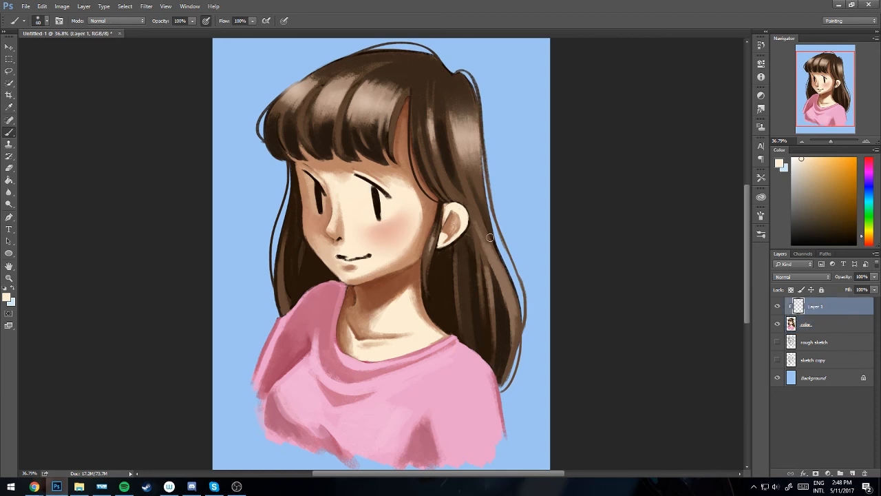
left_click(13, 169)
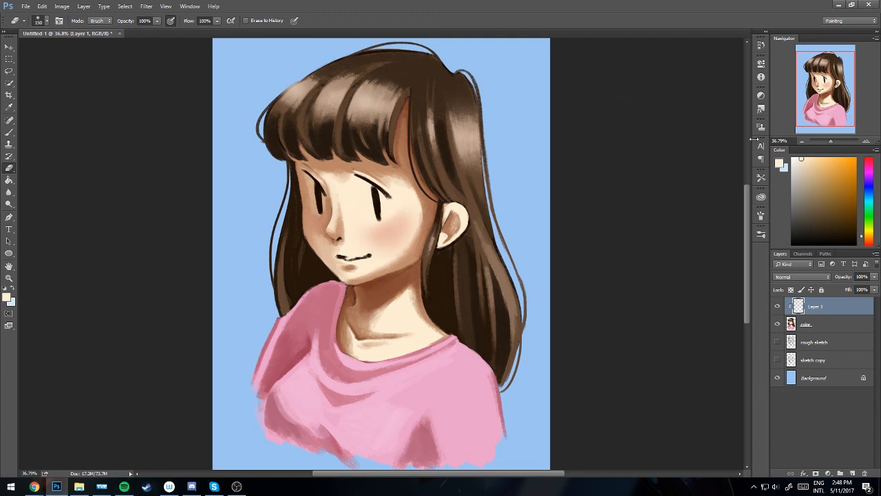
key("bracketright")
key("bracketright")
Toggle Layer 1's visibility to compare the portrait with and without the blush
left_click(778, 306)
left_click(778, 307)
left_click(778, 307)
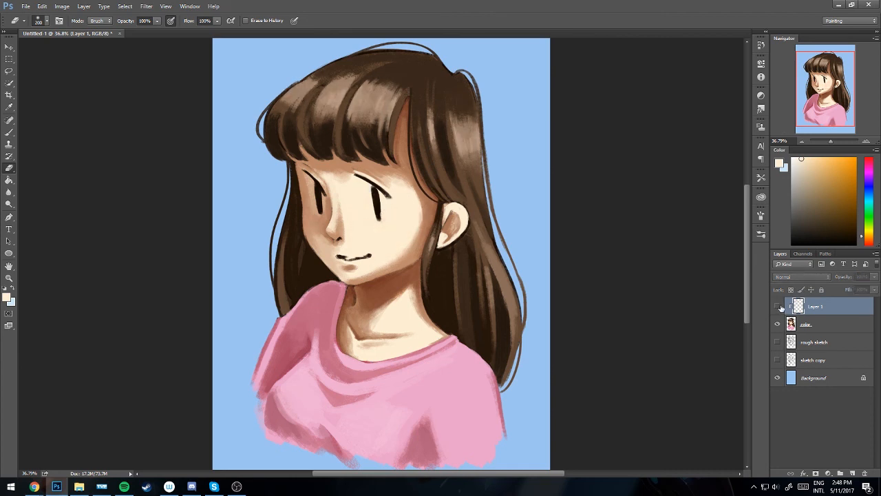
left_click(778, 307)
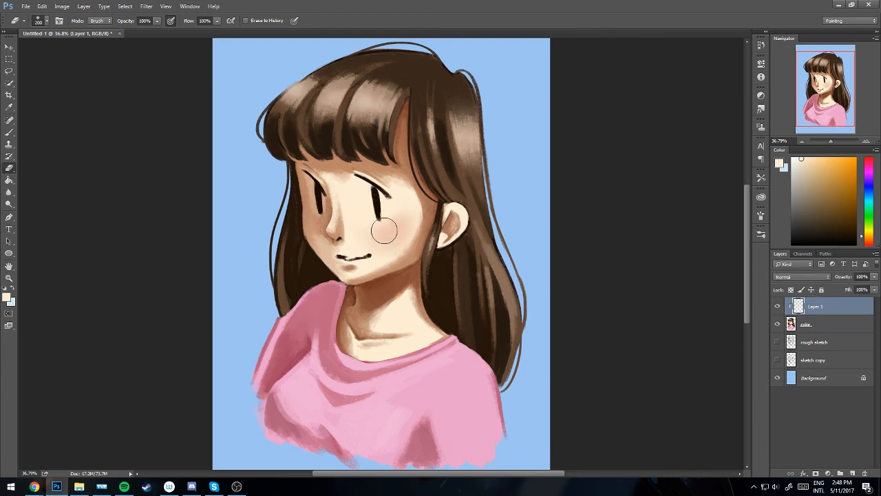
Dab small pale highlight dots on both cheeks with a 15 px brush
key("i")
key("b")
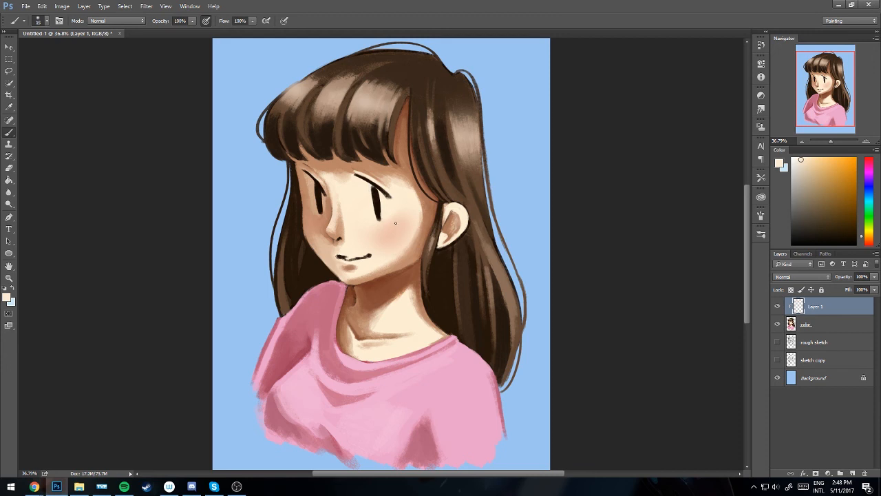
left_click_drag(395, 224, 398, 226)
On the color layer, set the painting colour to white and choose the 63 px textured-tip brush preset
left_click(819, 327)
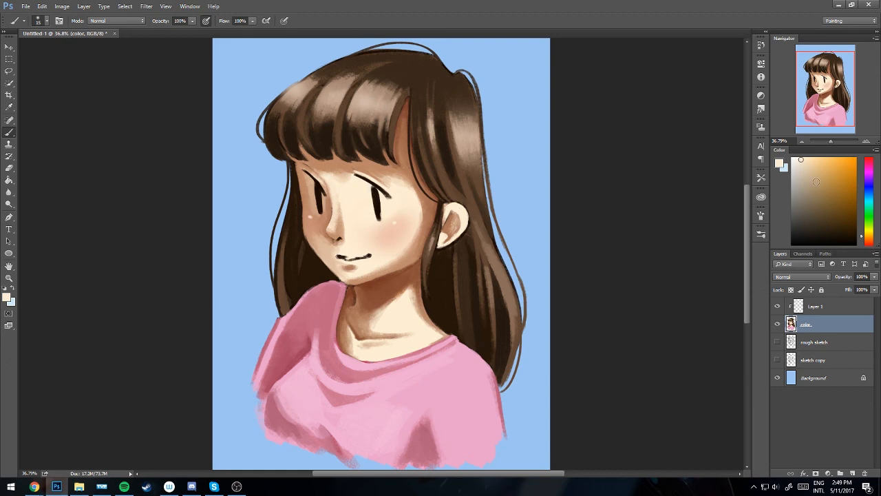
left_click(792, 159)
left_click(761, 235)
left_click_drag(747, 301, 744, 380)
left_click(557, 359)
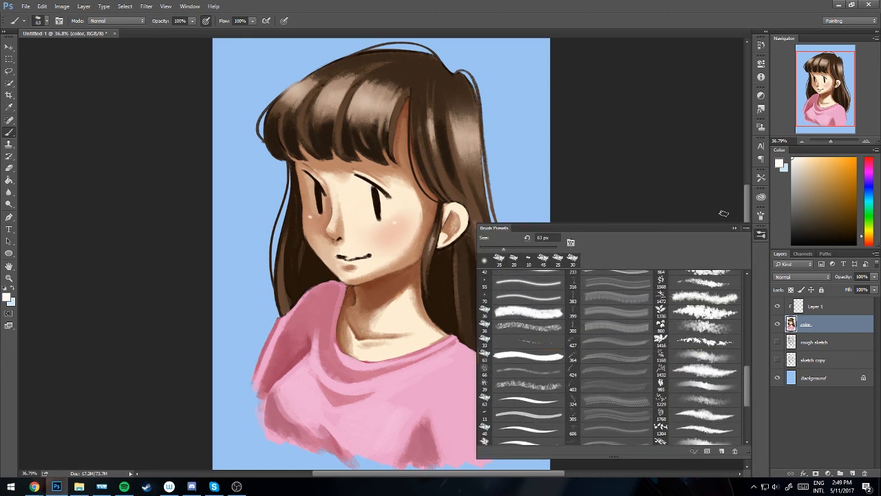
left_click(735, 228)
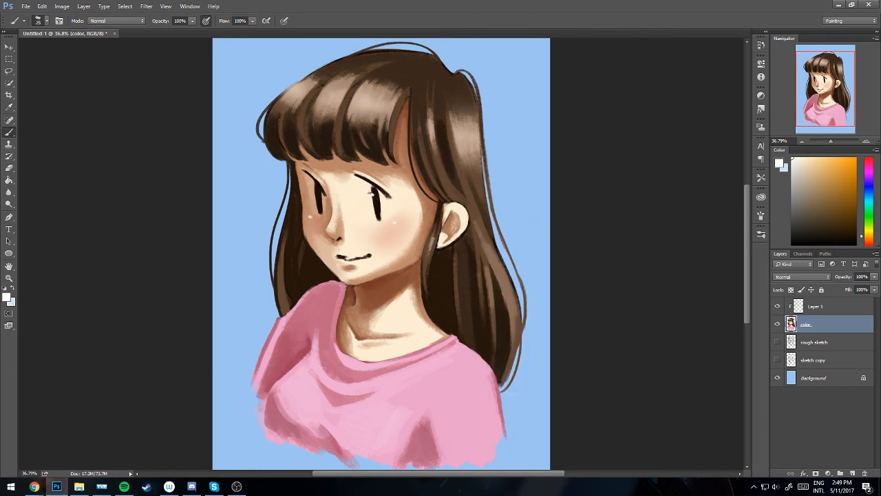
Paint small white highlights in both eyes and extend the far eyebrow with a sampled near-black
key("bracketleft")
left_click_drag(316, 190, 310, 189)
left_click(377, 205, "alt")
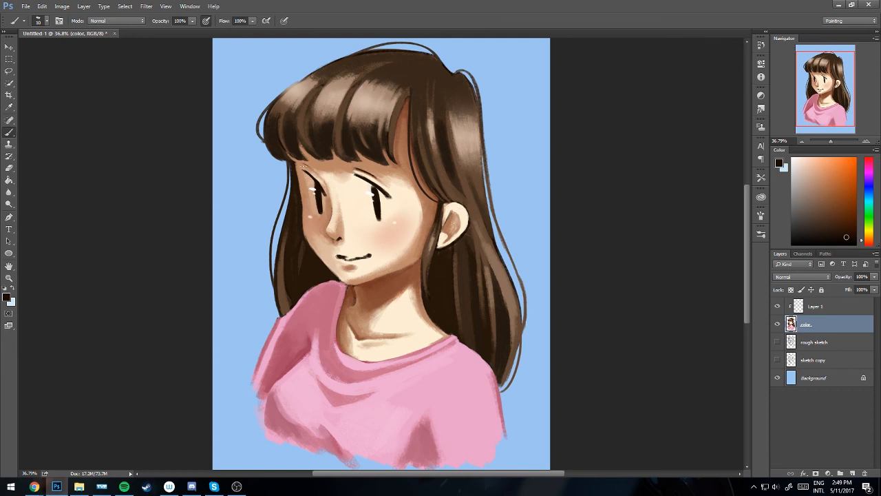
left_click_drag(305, 166, 314, 172)
Trim the top of the mouth line near both corners with a sampled pale skin tone
left_click(352, 253, "alt")
key("bracketright")
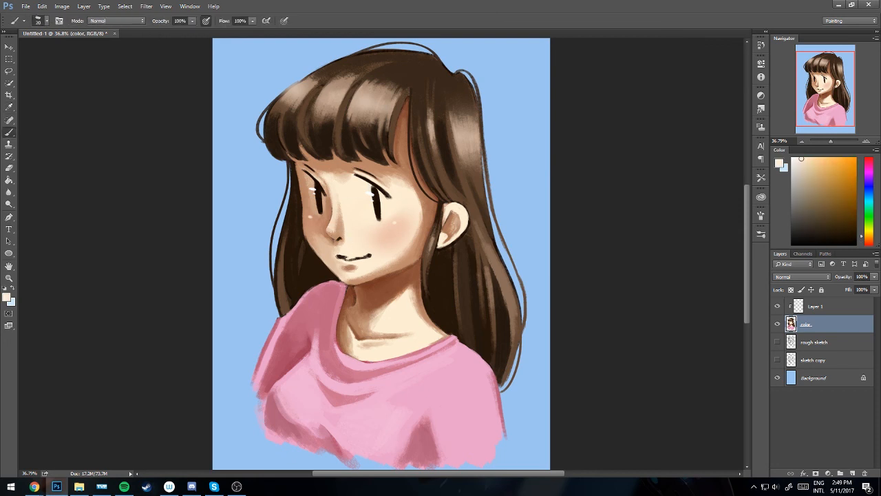
left_click_drag(340, 256, 347, 258)
left_click_drag(363, 256, 359, 255)
Soften the near end of the mouth line with the brown sampled from the lower-lip shadow
key("i")
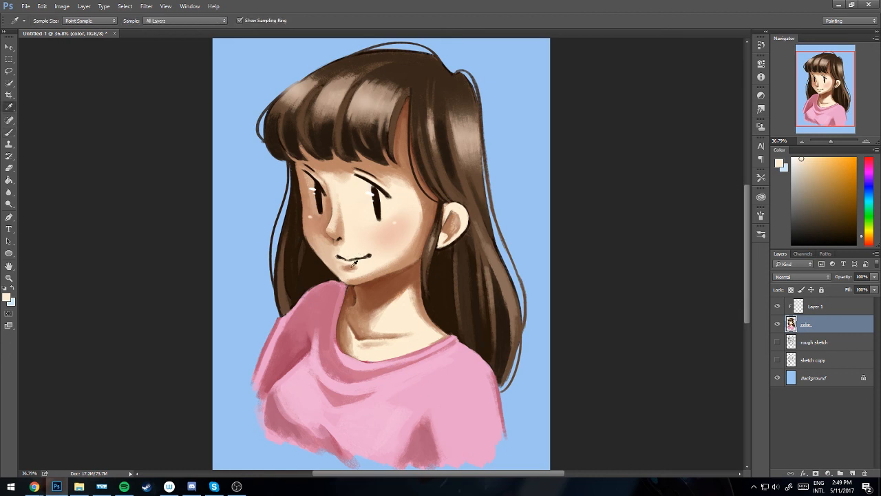
left_click(353, 263)
key("b")
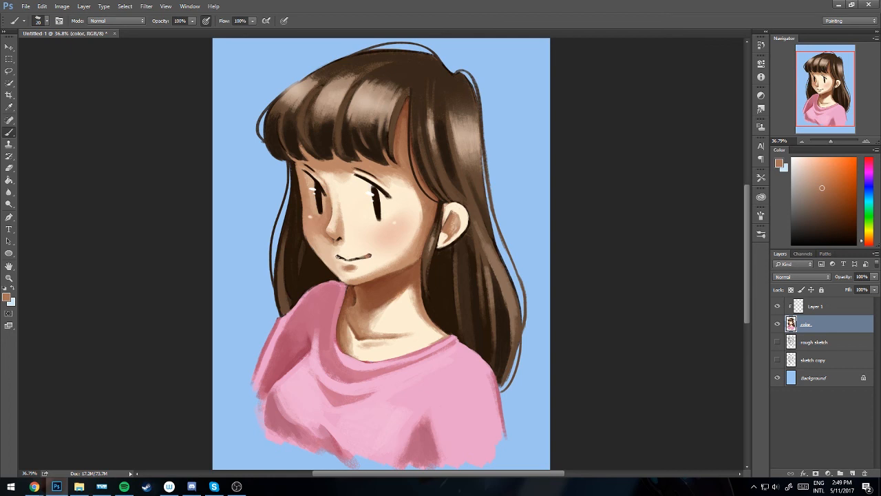
Thin the mouth line and clean up its far corner with a sampled light skin tone
key("i")
left_click(361, 239)
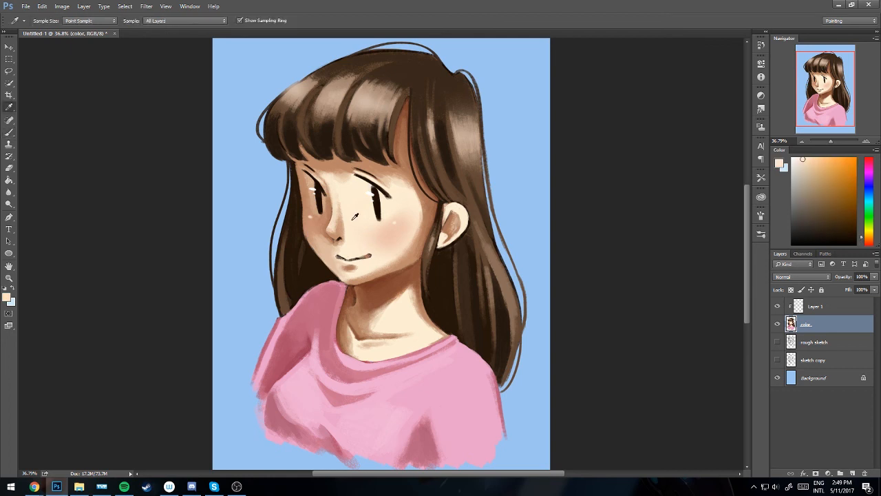
key("b")
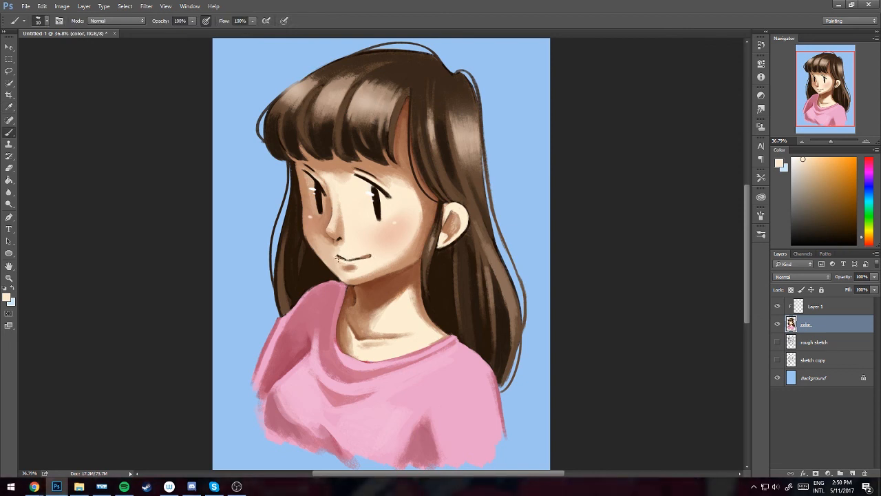
left_click_drag(337, 259, 345, 260)
left_click_drag(344, 261, 350, 263)
key("bracketright")
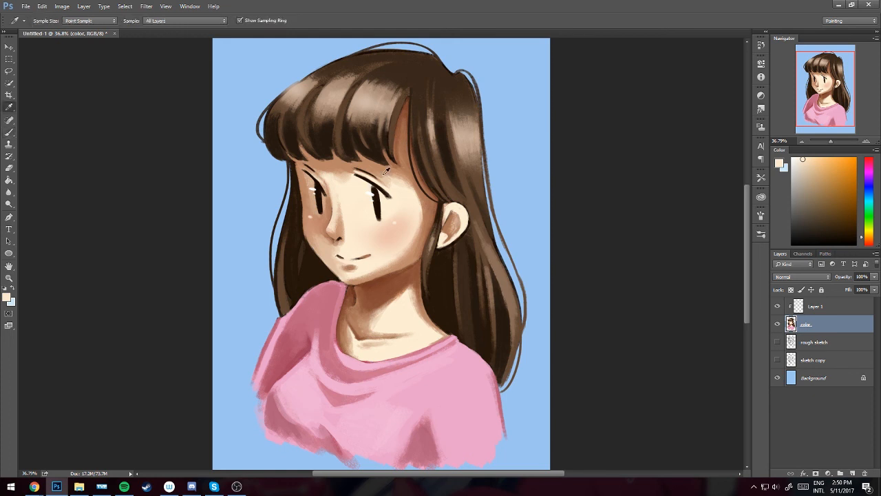
Redraw the smile line and accent the underside of the nose with near-black sampled from the eye
left_click(384, 201, "alt")
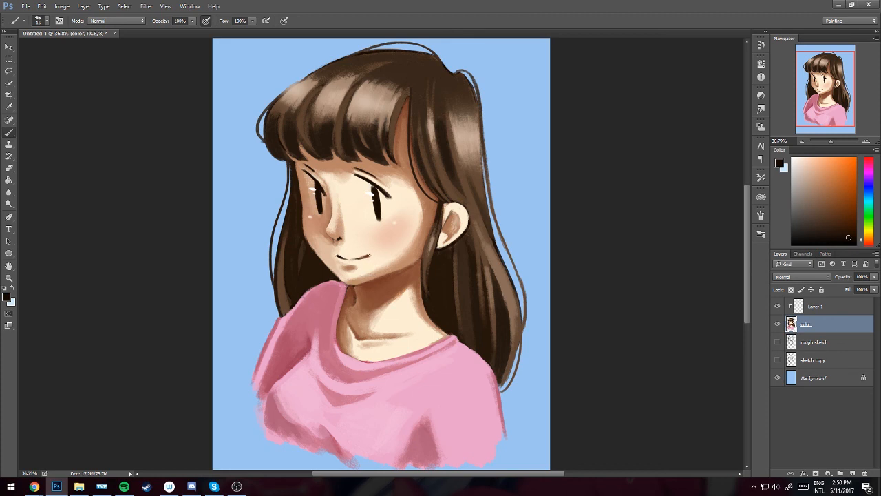
left_click_drag(369, 256, 358, 259)
key("bracketleft")
left_click_drag(332, 236, 334, 240)
Touch up the shirt collar's tip beneath the chin with a sampled darker pink and a 20 px brush
left_click(406, 383, "alt")
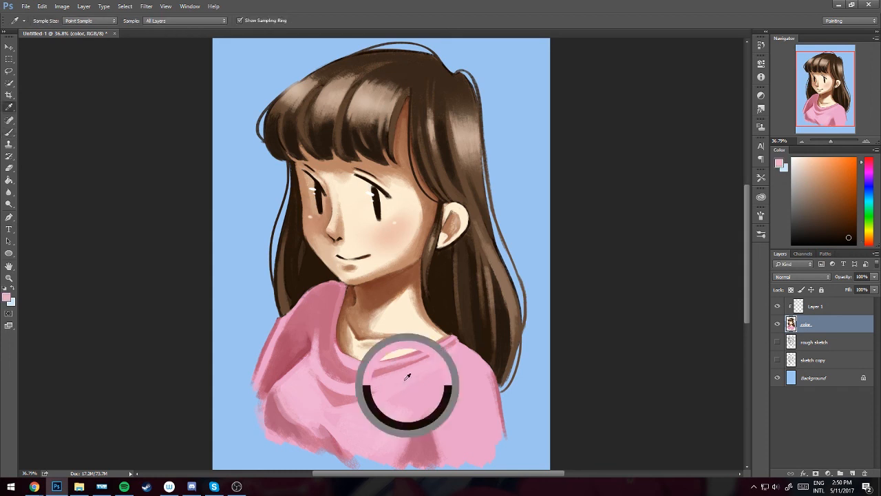
left_click_drag(335, 282, 310, 291)
key("ctrl+z")
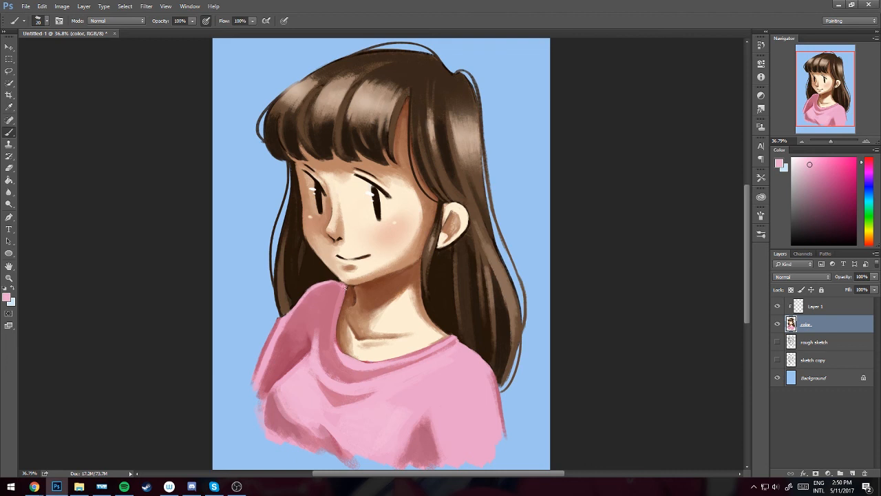
left_click(345, 299, "alt")
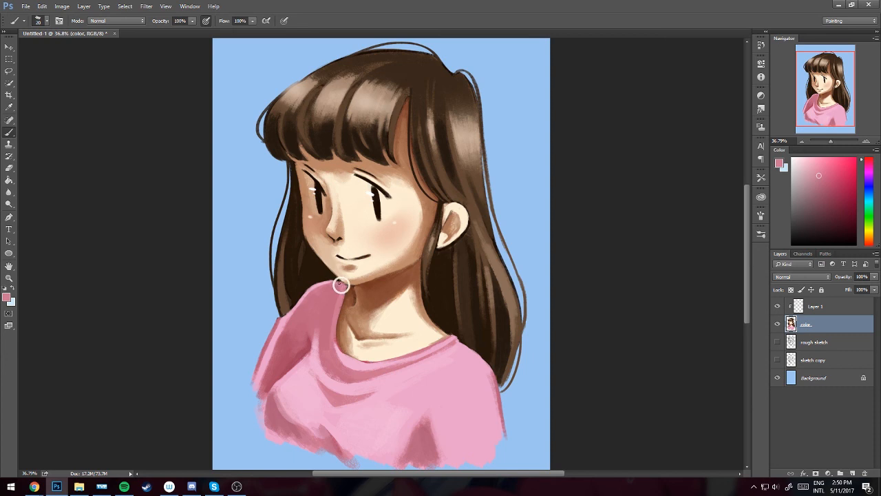
Refine the outer edge of the far cheek with a sampled peach skin tone
left_click(333, 252, "alt")
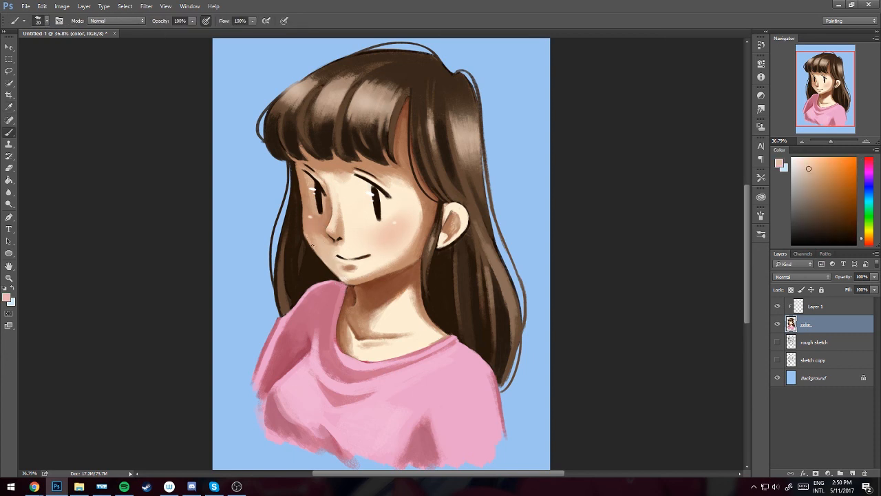
mouse_move(304, 222)
left_mouse_down()
mouse_move(306, 234)
mouse_move(304, 208)
left_mouse_up()
left_click_drag(831, 140, 829, 141)
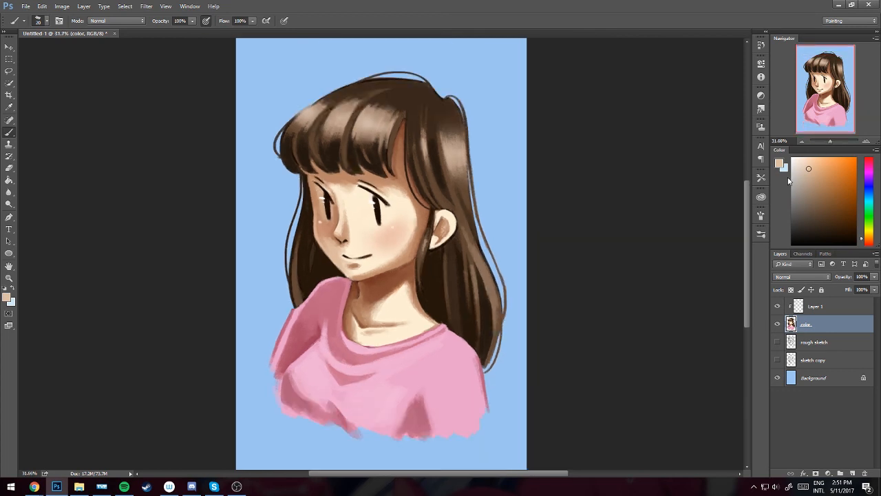